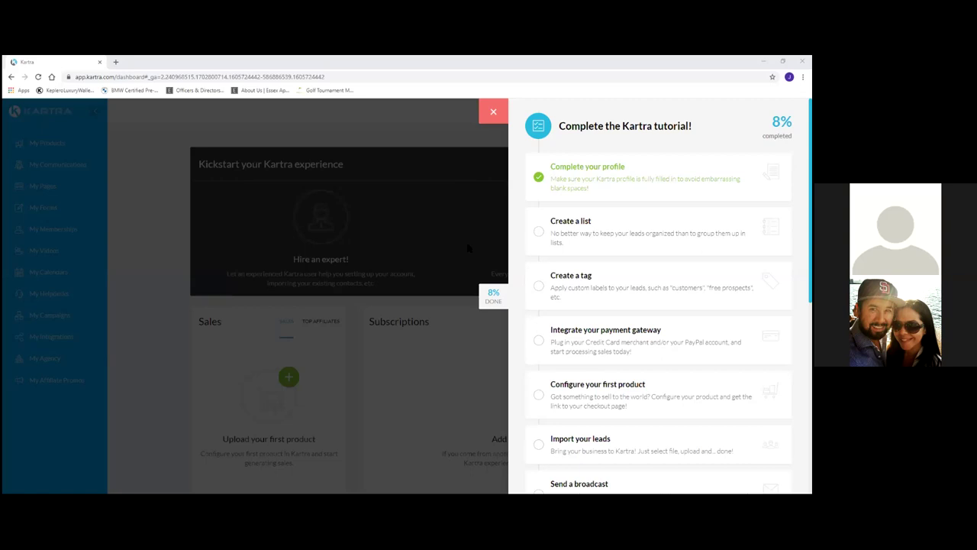
Scroll the Kartra dashboard and try to hide the tutorial checklist panel.
scroll(617, 351, "down", 1)
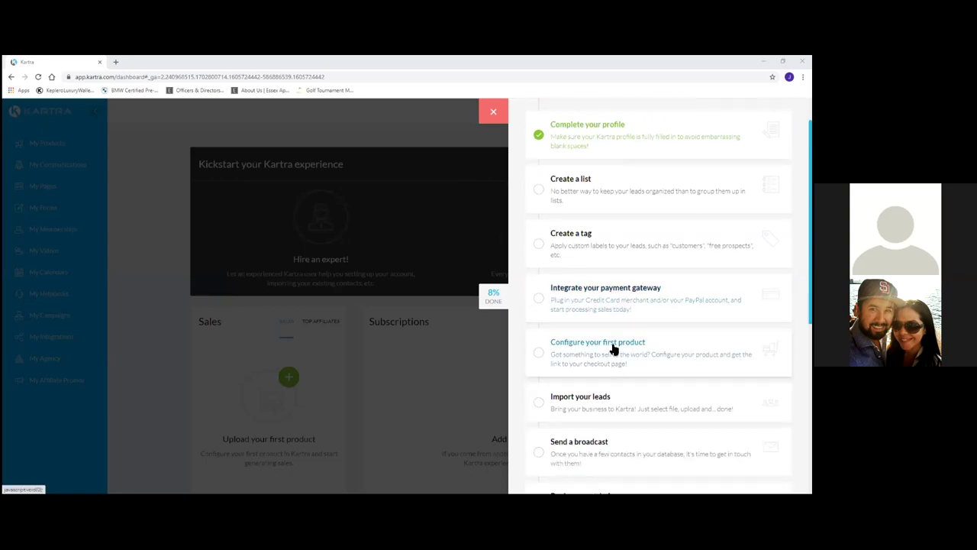
scroll(614, 347, "up", 1)
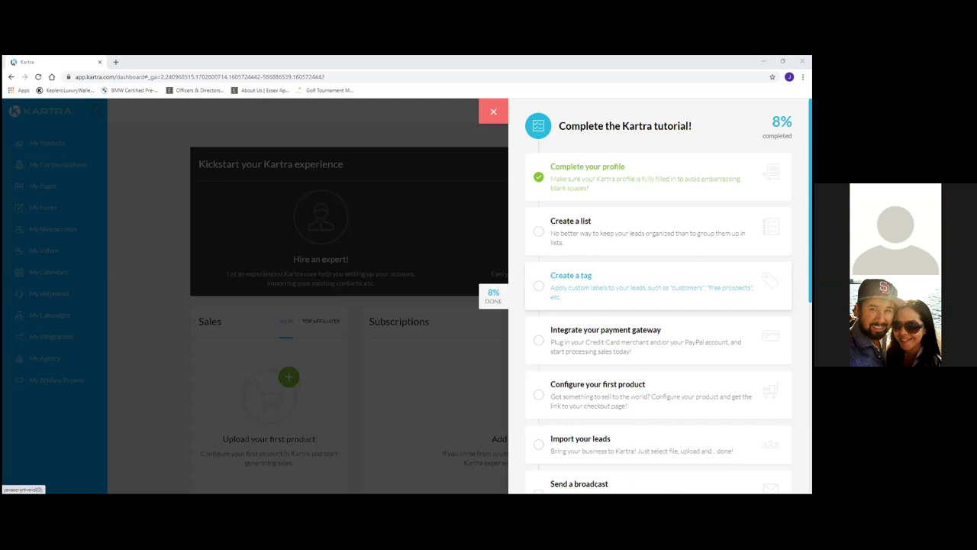
left_click(492, 120)
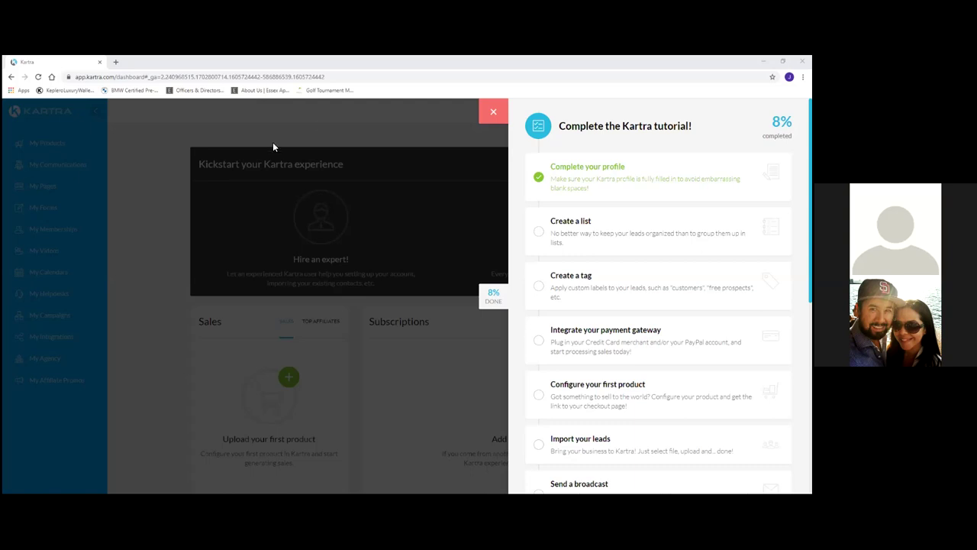
Load mosaic.golf in a new Chrome tab beside Kartra.
left_click(116, 62)
type("mosaic.golf")
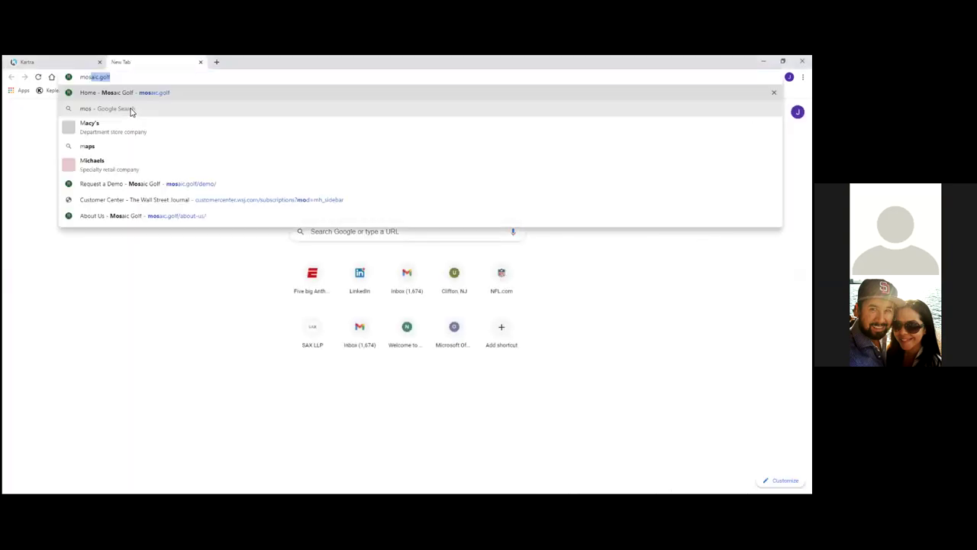
key("Return")
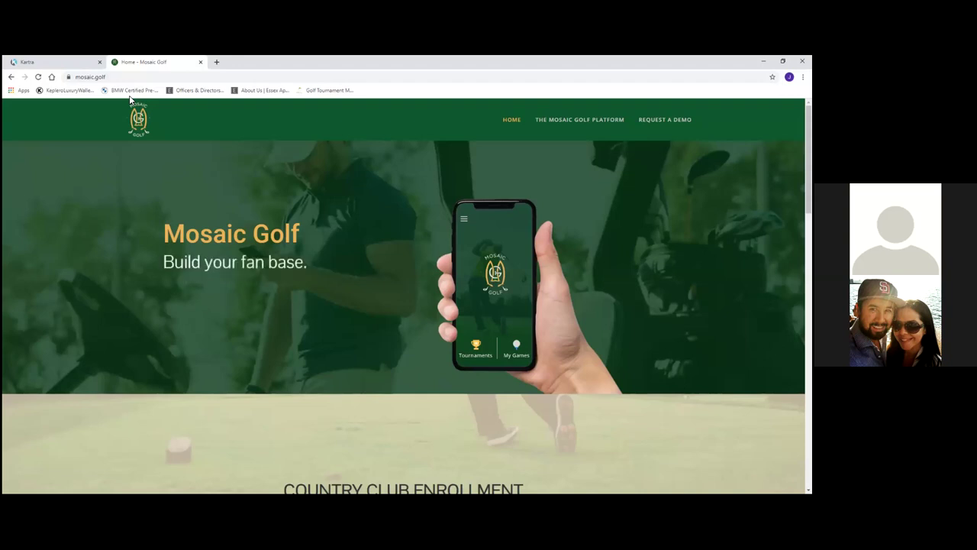
Scroll the Mosaic Golf home page down to the Request a Demo form and footer, then back up to the platform section.
scroll(156, 264, "down", 5)
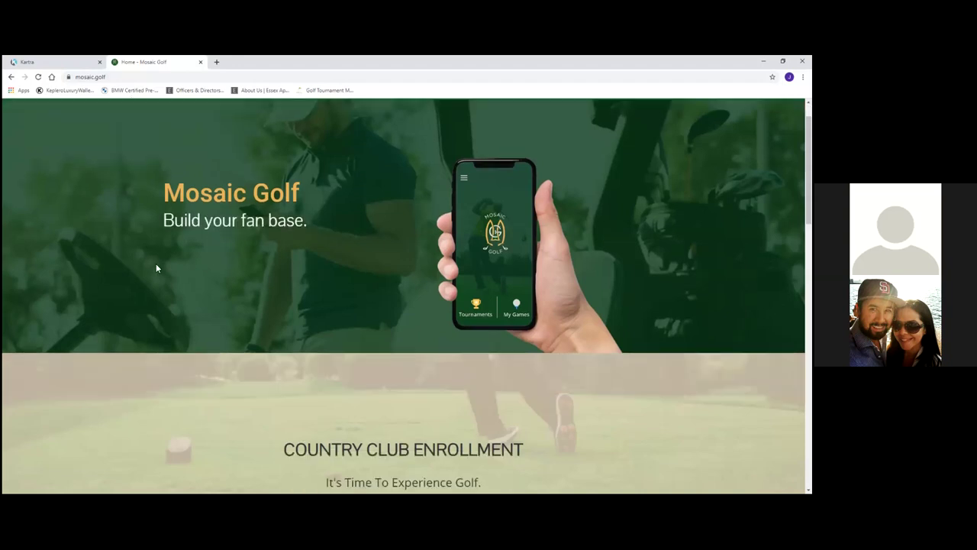
scroll(159, 264, "up", 2)
scroll(159, 263, "down", 1)
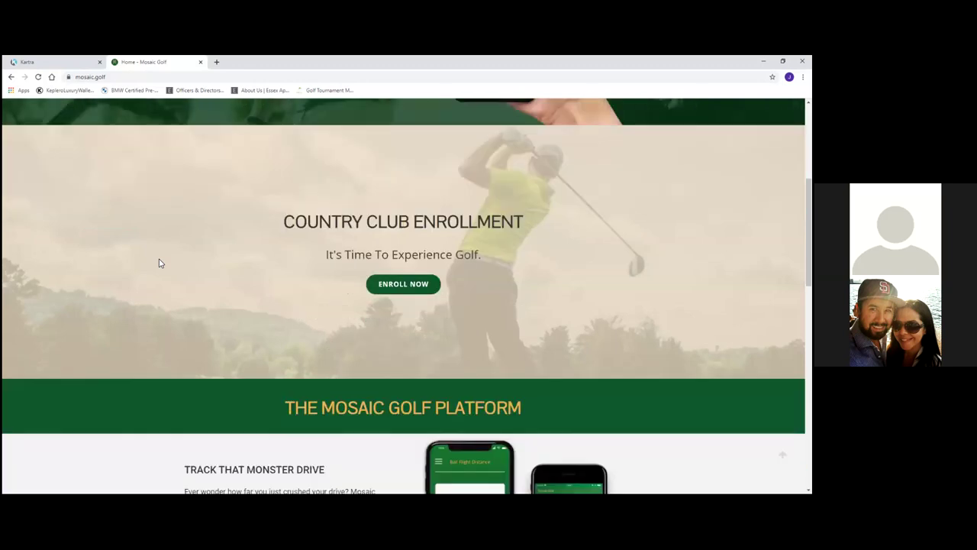
scroll(159, 264, "up", 1)
scroll(159, 264, "down", 4)
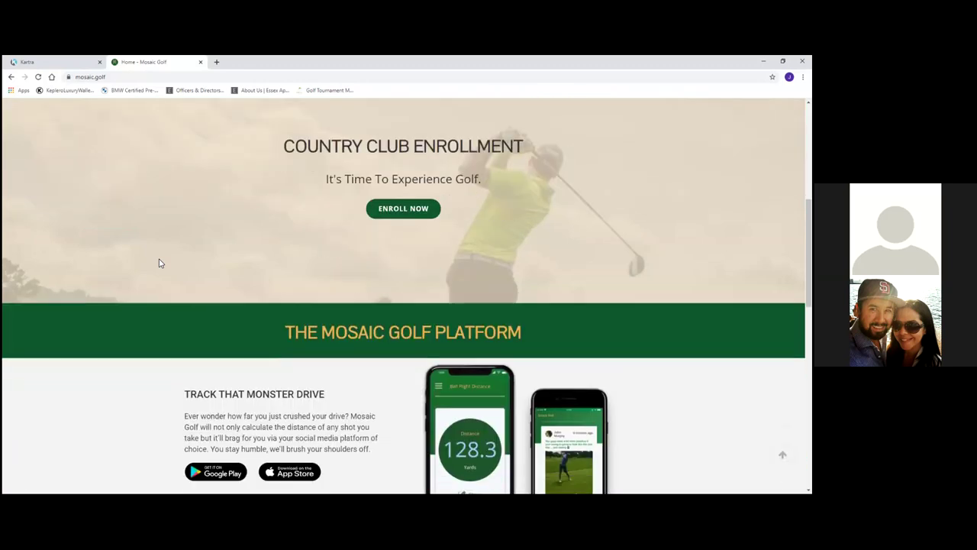
scroll(159, 264, "down", 3)
scroll(158, 264, "up", 3)
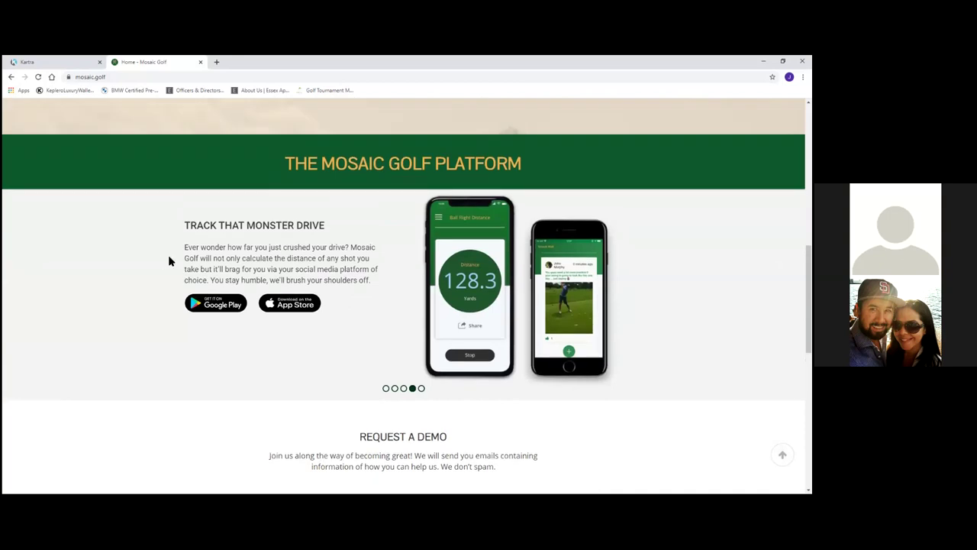
scroll(169, 261, "down", 6)
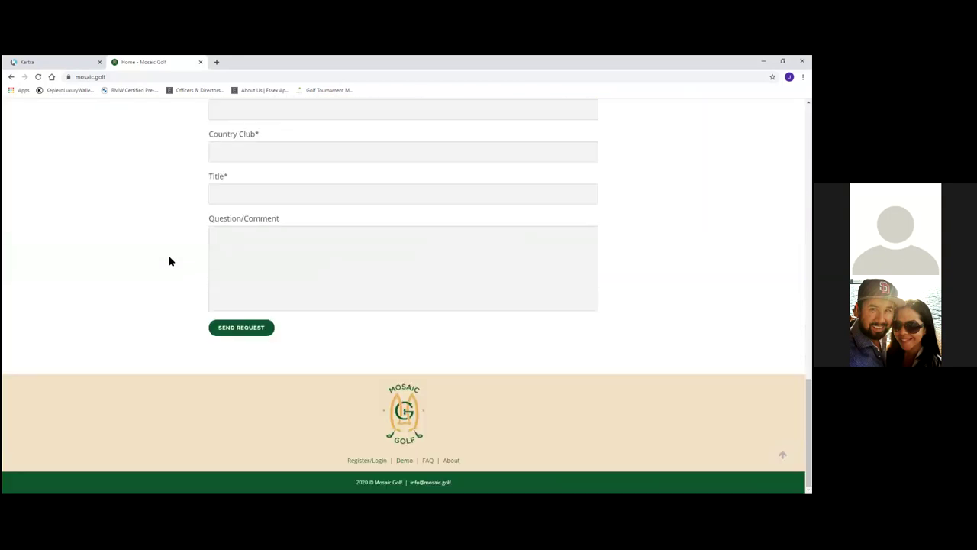
scroll(169, 261, "up", 1)
scroll(170, 261, "up", 15)
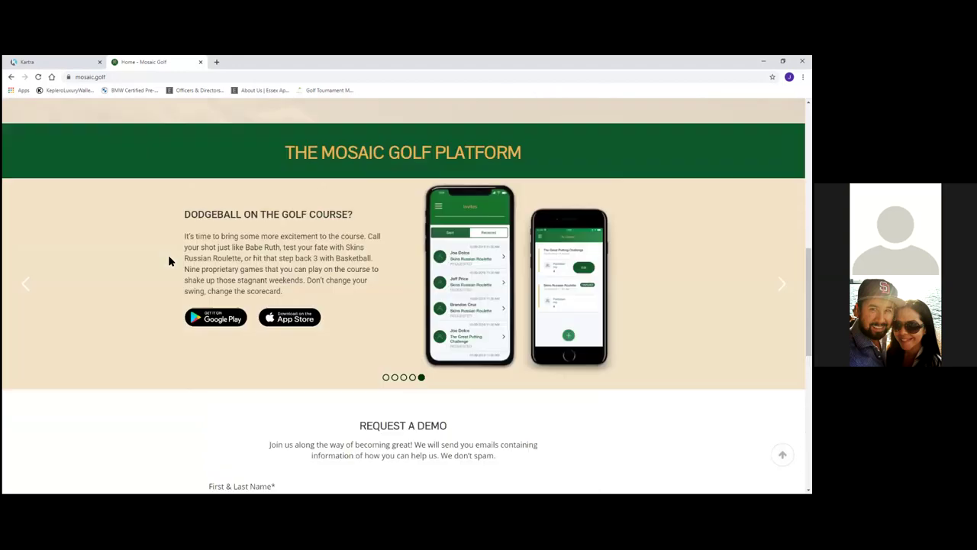
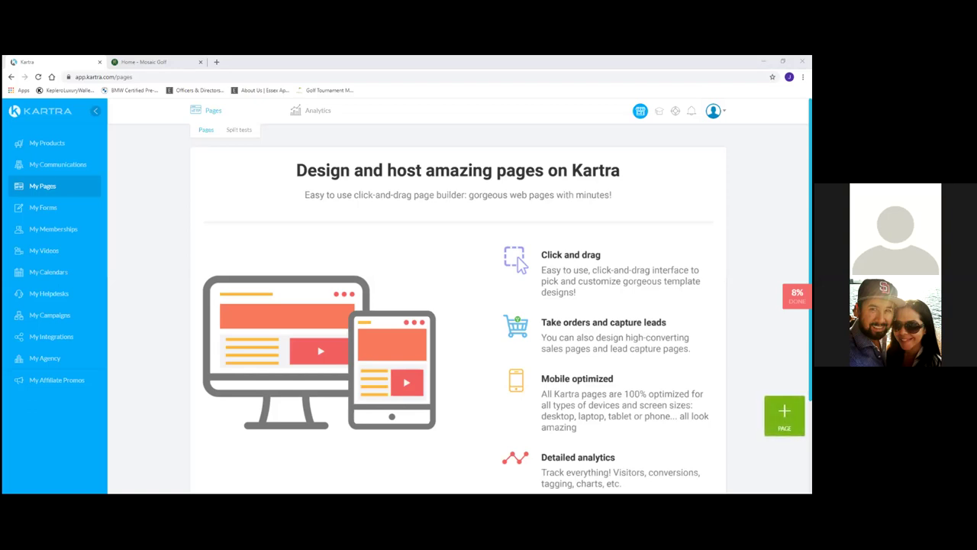
Switch to the Home - Mosaic Golf tab and scroll to its Request a Demo form.
left_click(134, 62)
scroll(154, 350, "down", 15)
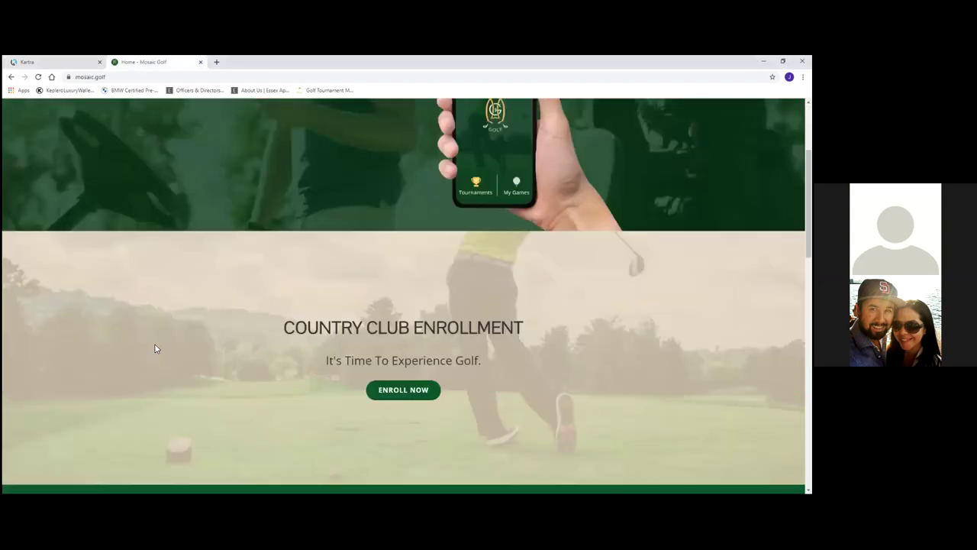
scroll(154, 347, "down", 3)
scroll(155, 347, "up", 2)
scroll(155, 348, "down", 1)
scroll(154, 347, "down", 1)
scroll(155, 347, "up", 2)
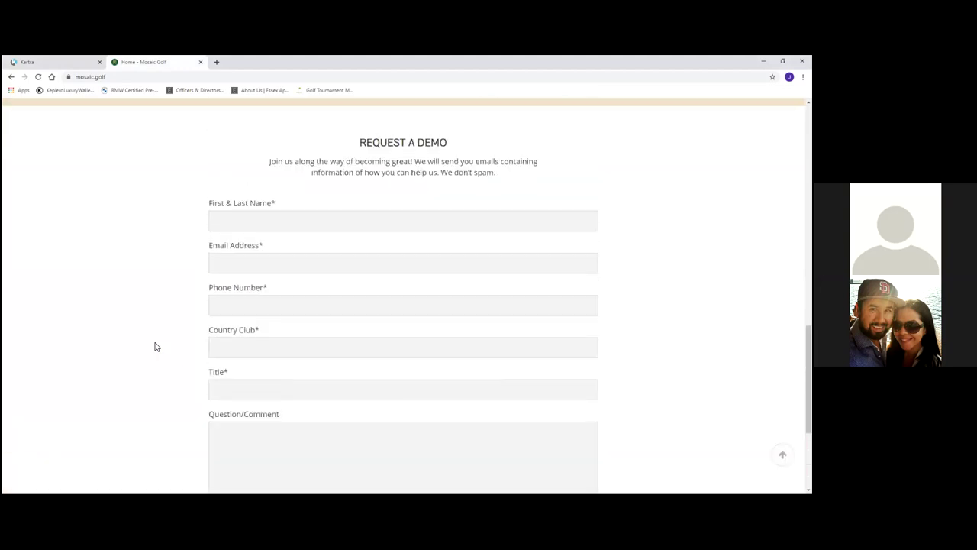
scroll(155, 346, "down", 2)
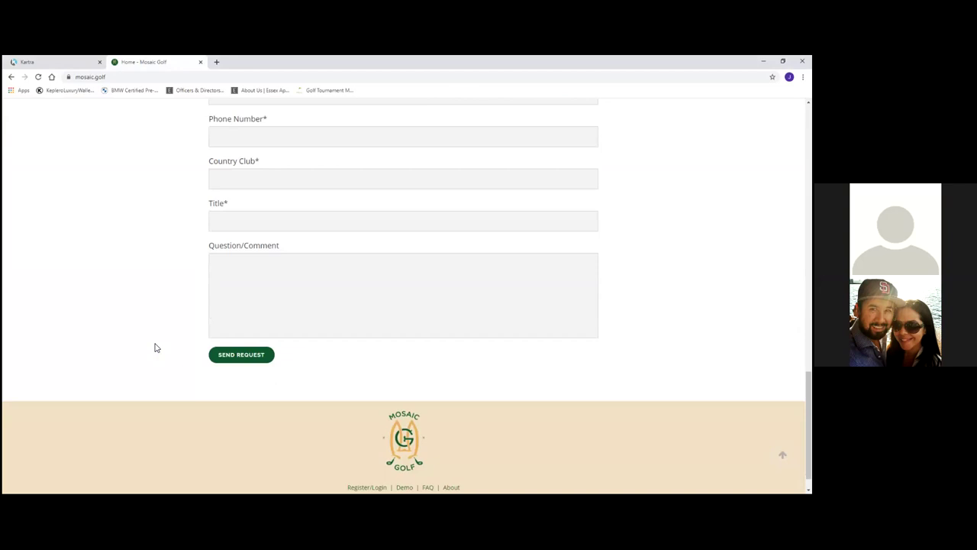
scroll(154, 348, "up", 2)
scroll(155, 348, "down", 2)
scroll(154, 348, "up", 1)
scroll(154, 347, "up", 1)
Fill the demo form using saved autofill details, a phone number and the title CEO.
left_click(242, 225)
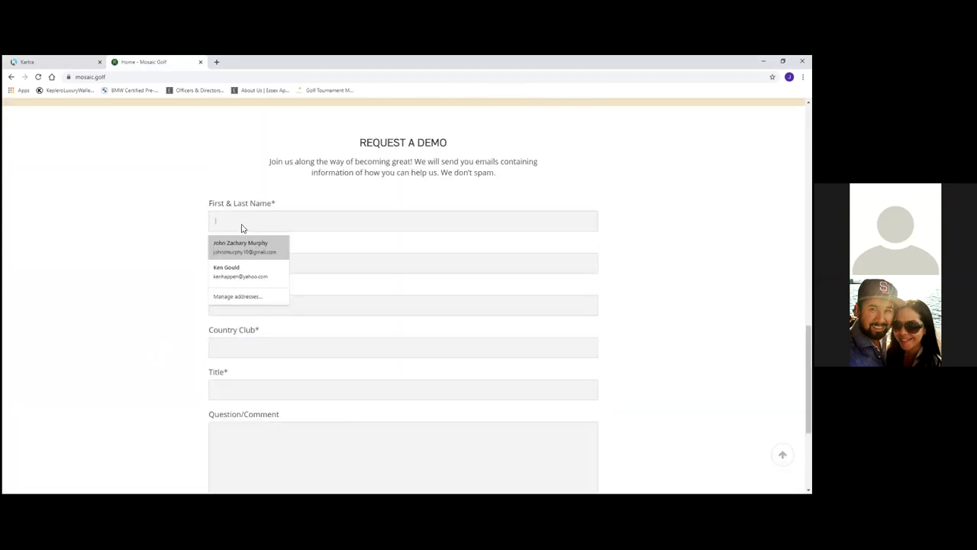
left_click(259, 255)
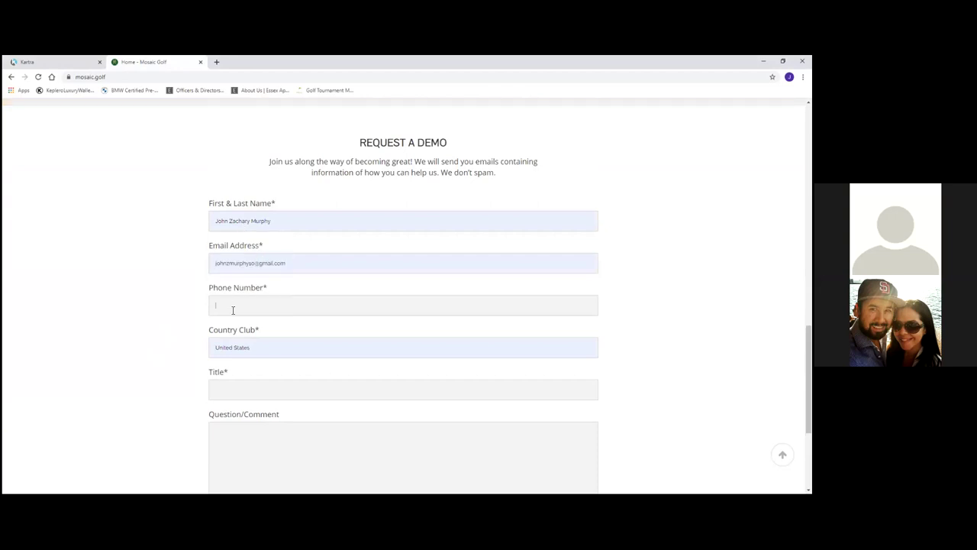
left_click(215, 392)
type("CEO")
Submit the demo request, then return to the Kartra pages dashboard.
scroll(246, 425, "down", 3)
left_click(249, 358)
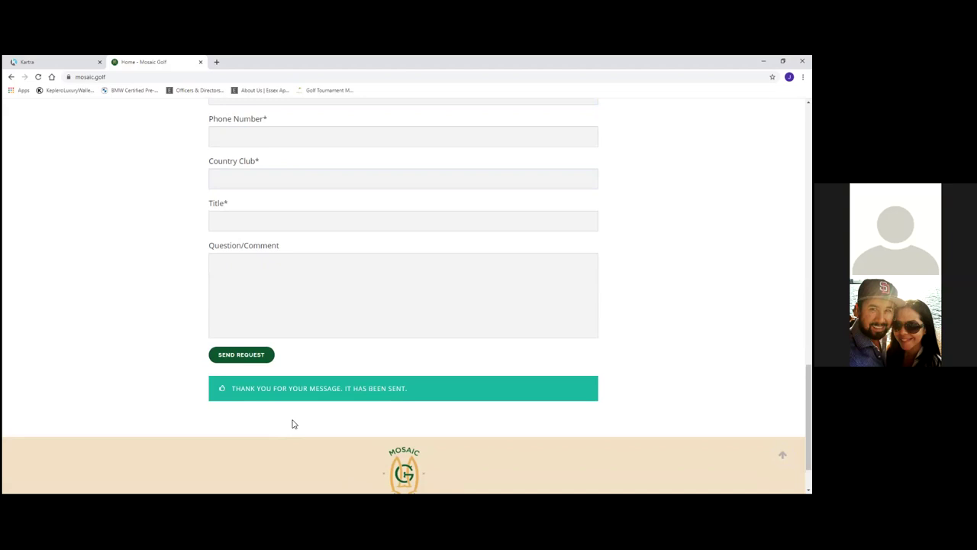
left_click(48, 61)
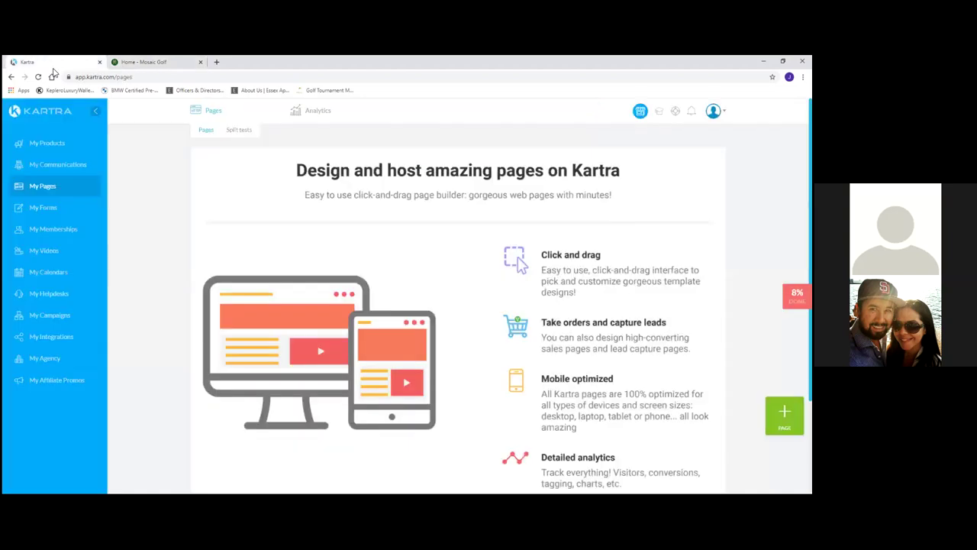
left_click(126, 61)
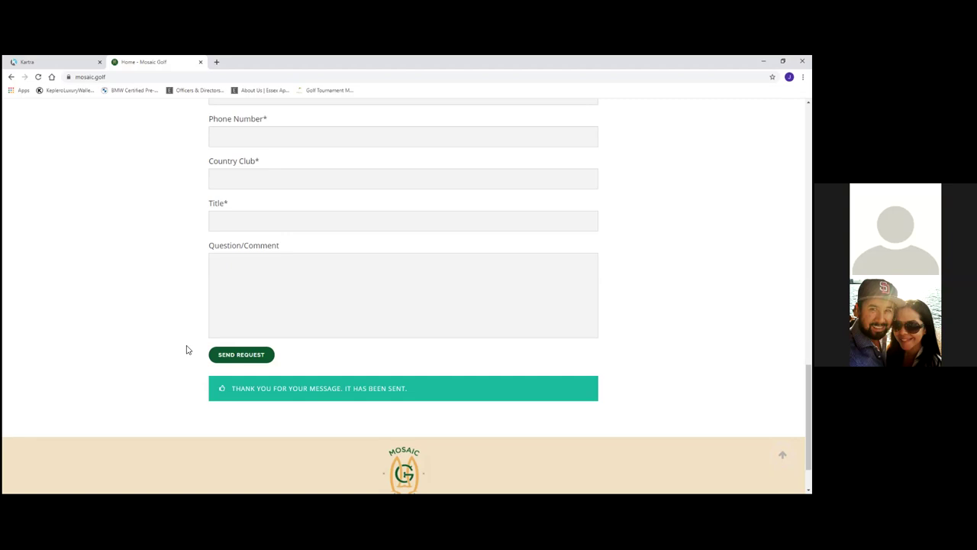
left_click(49, 66)
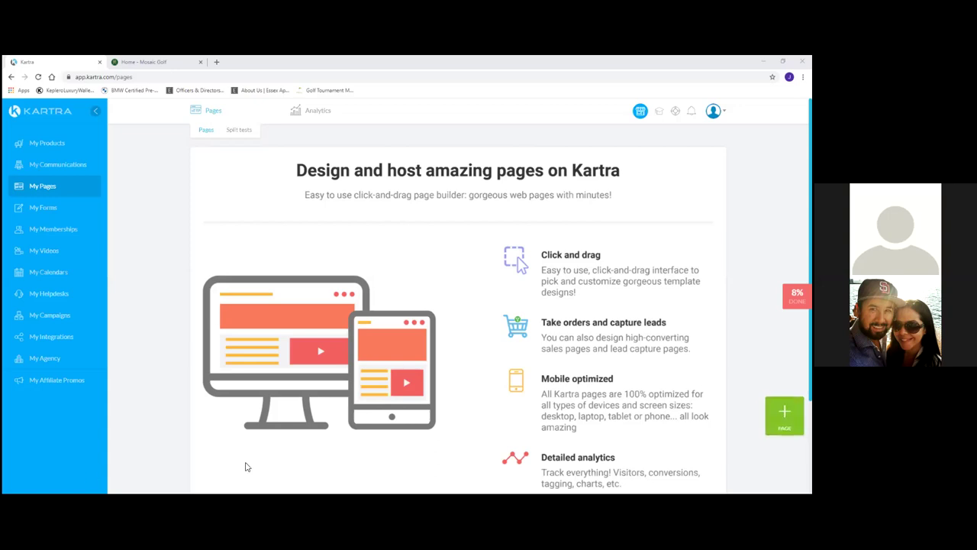
Start a new page from a template and browse the Personal Branding template thumbnails.
left_click(785, 415)
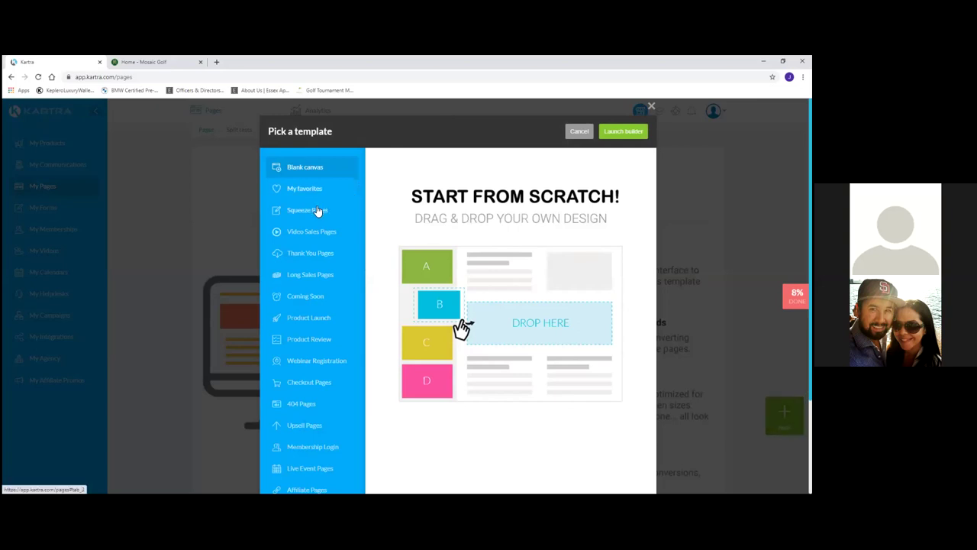
scroll(319, 211, "down", 2)
scroll(319, 212, "up", 1)
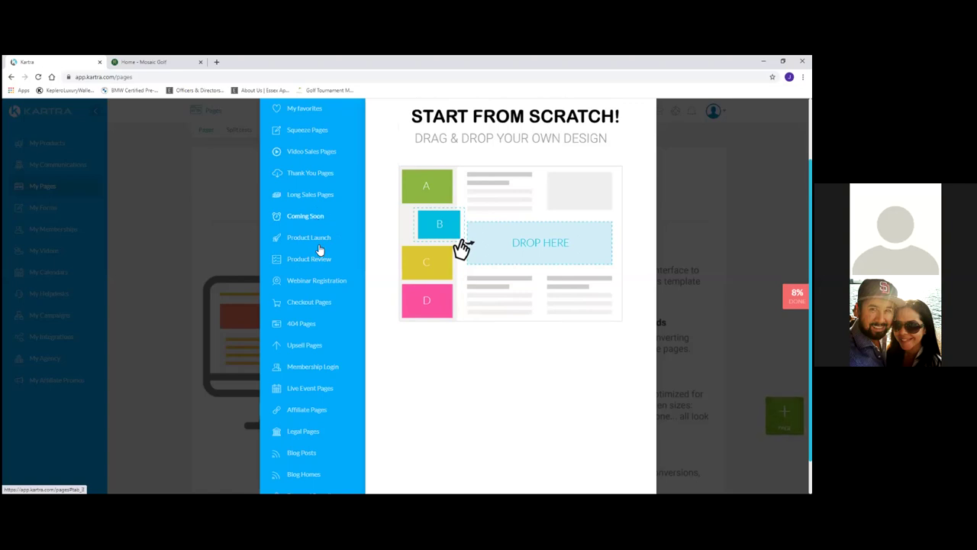
scroll(320, 251, "down", 1)
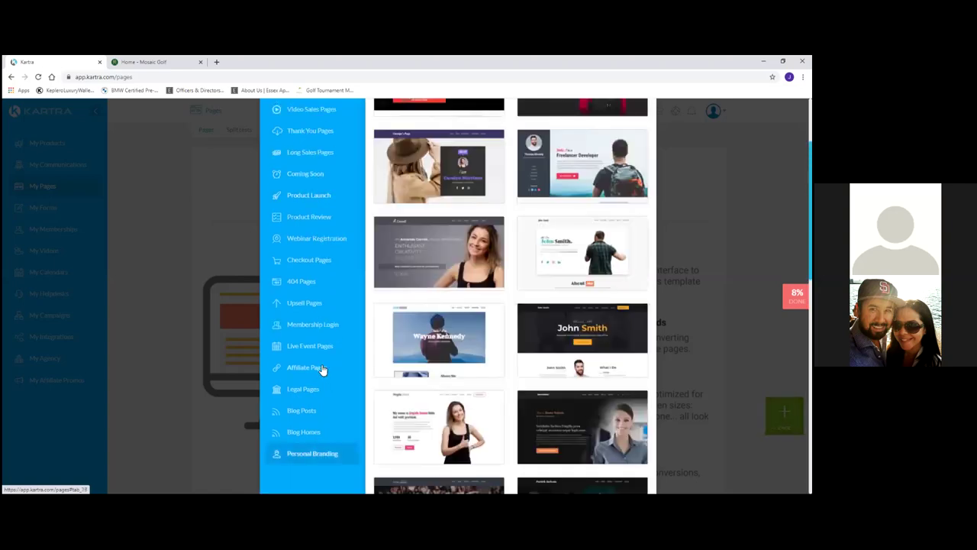
scroll(338, 347, "up", 1)
scroll(341, 349, "up", 1)
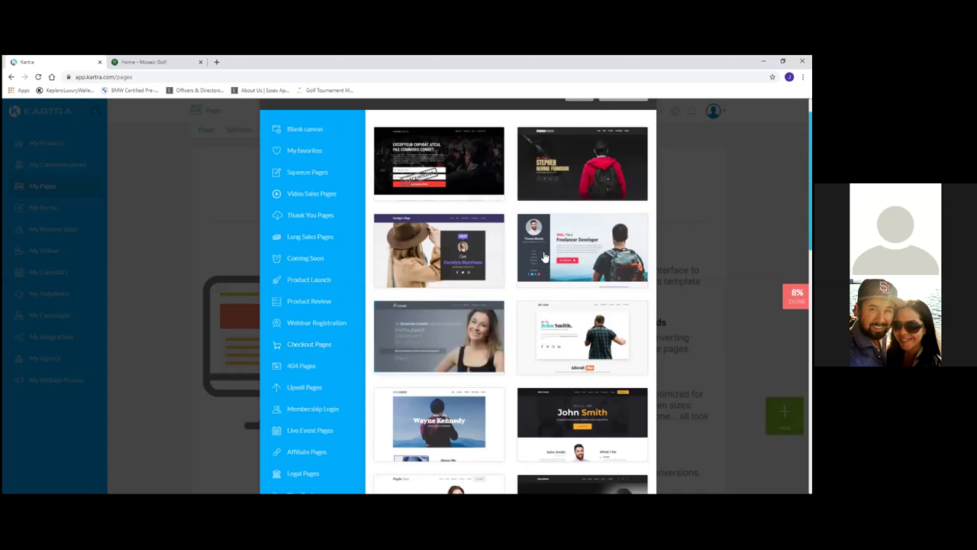
mouse_move(575, 173)
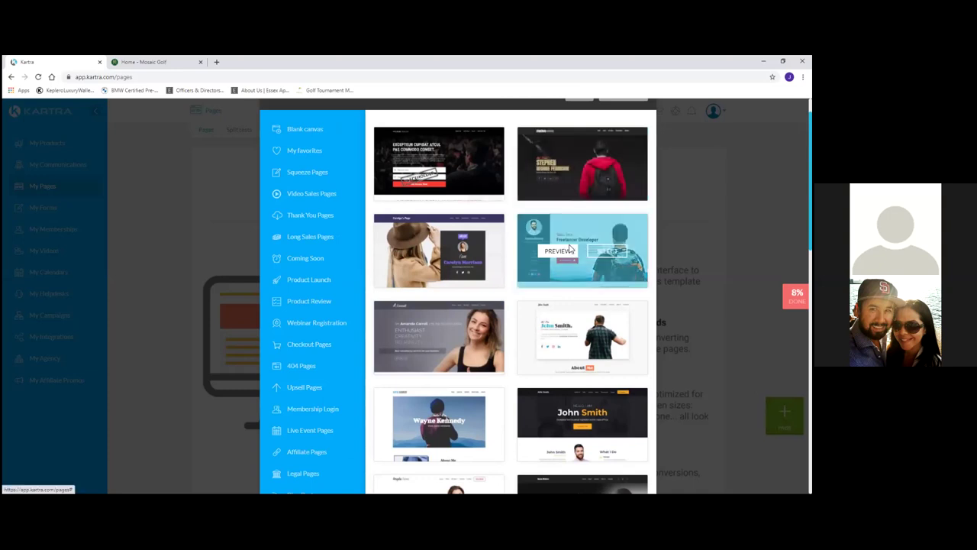
left_click(566, 168)
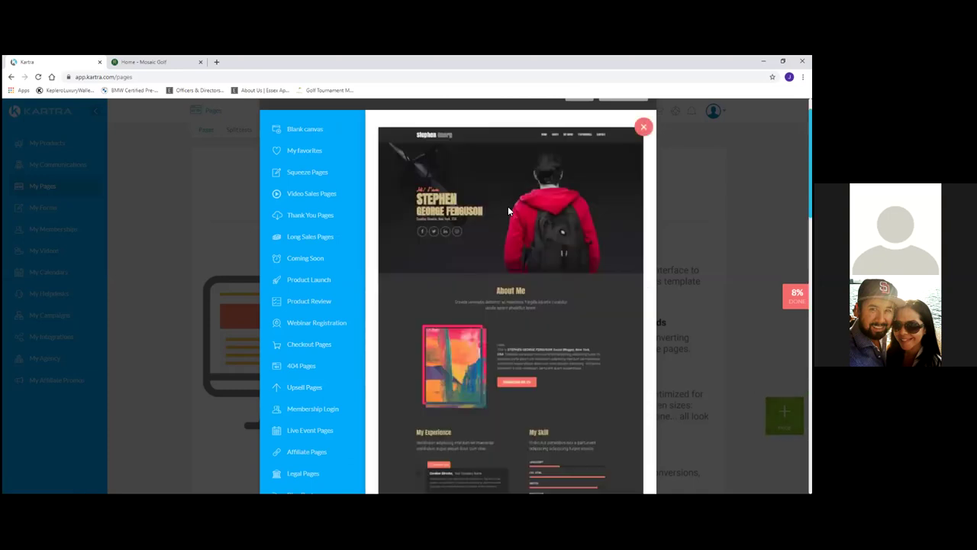
scroll(508, 207, "down", 5)
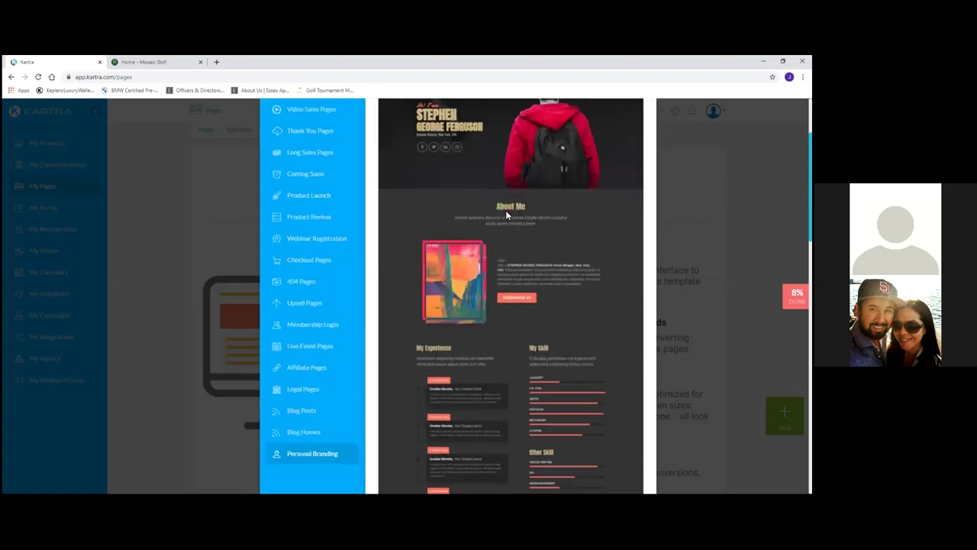
scroll(506, 217, "down", 10)
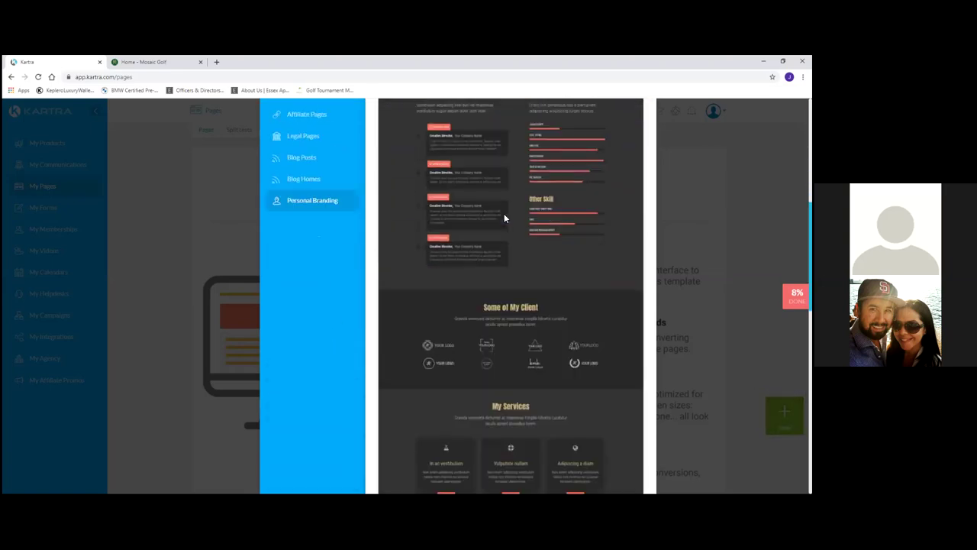
scroll(504, 219, "down", 10)
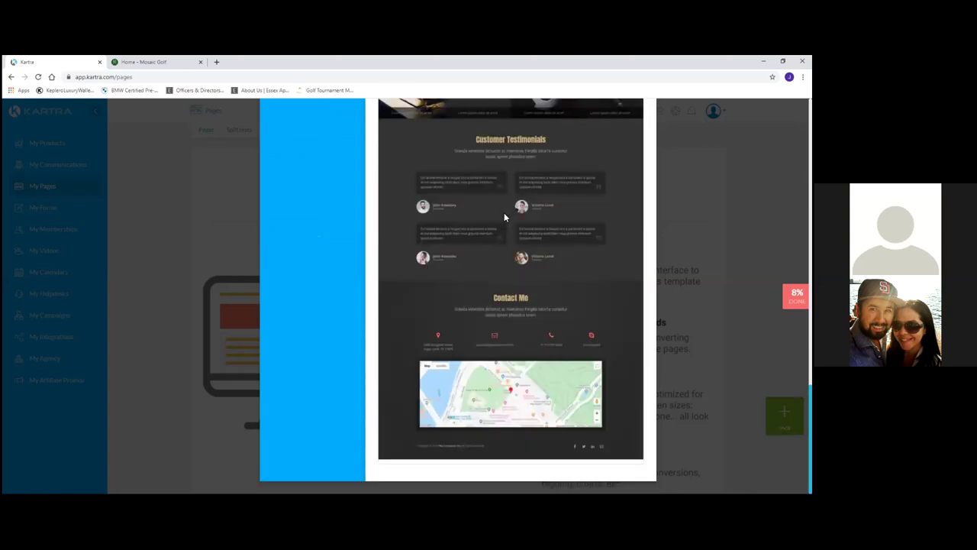
scroll(504, 218, "up", 15)
scroll(504, 218, "up", 3)
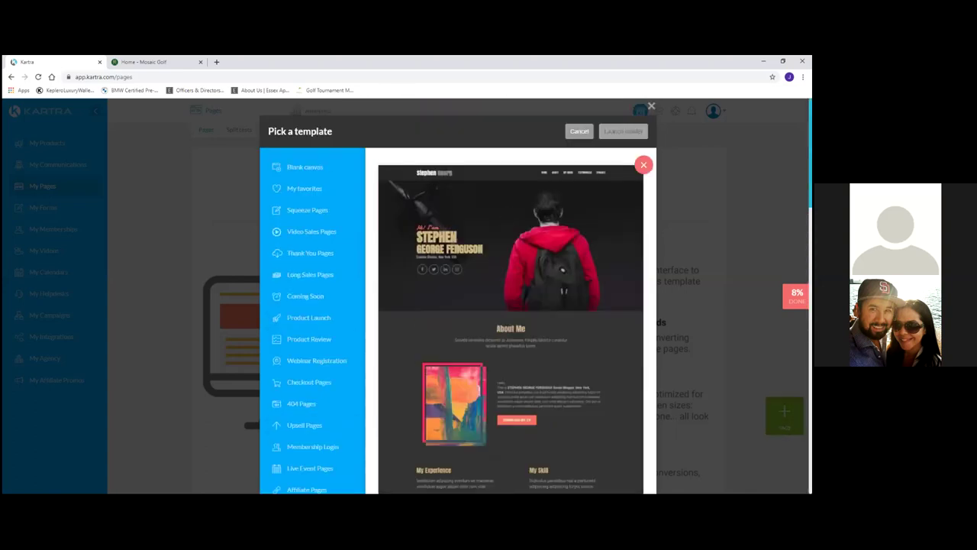
left_click(646, 165)
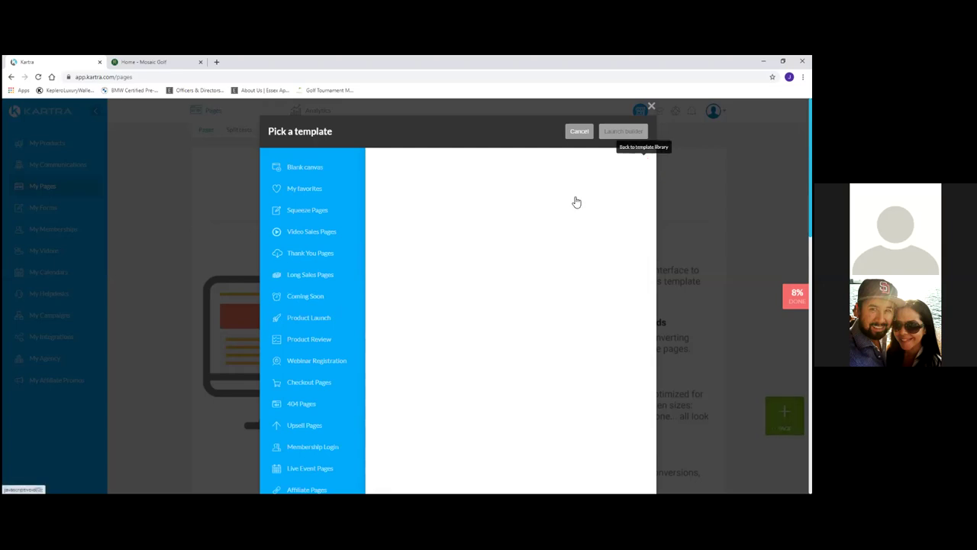
Preview the John Smith personal branding template full-page.
scroll(573, 198, "down", 3)
scroll(577, 201, "down", 2)
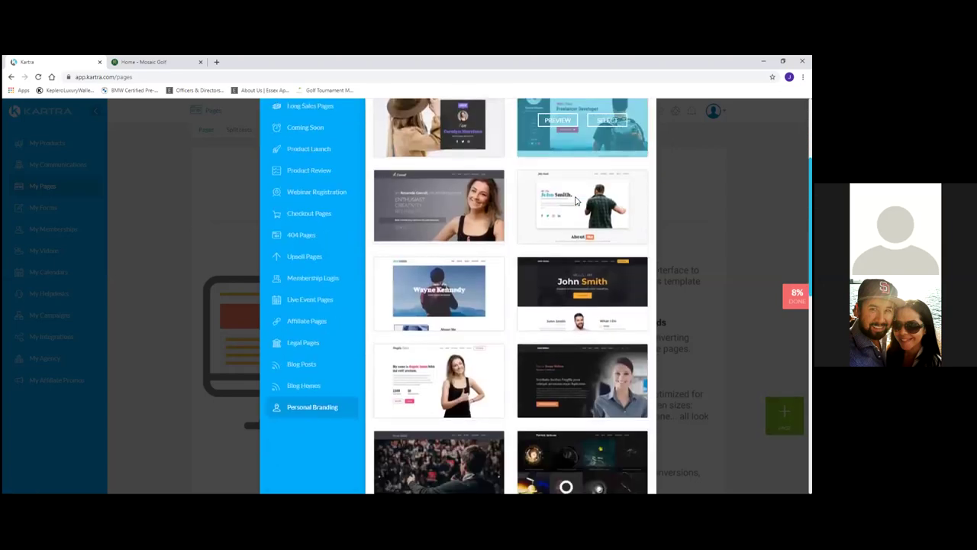
left_click(558, 252)
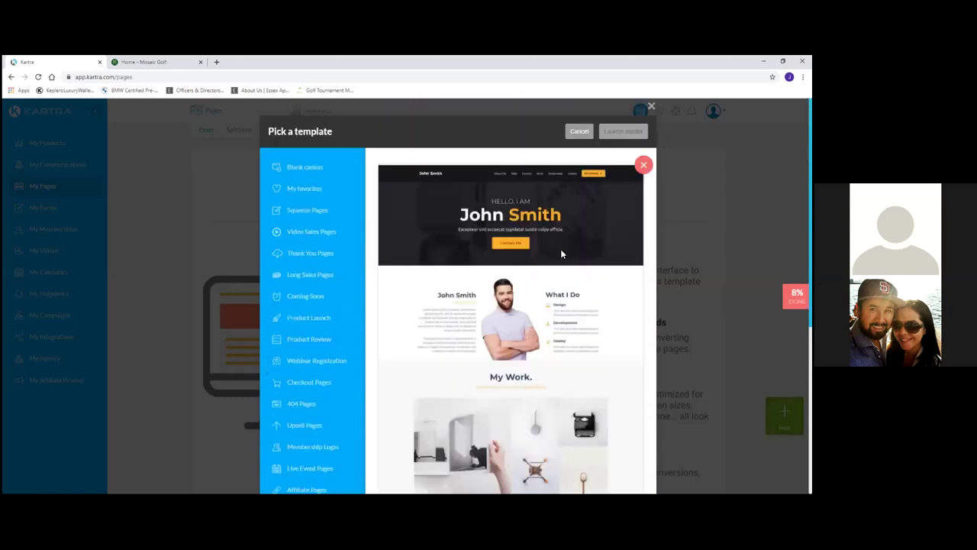
scroll(560, 249, "down", 5)
Close the John Smith preview, select the red-hoodie template, and launch the builder.
left_click(644, 163)
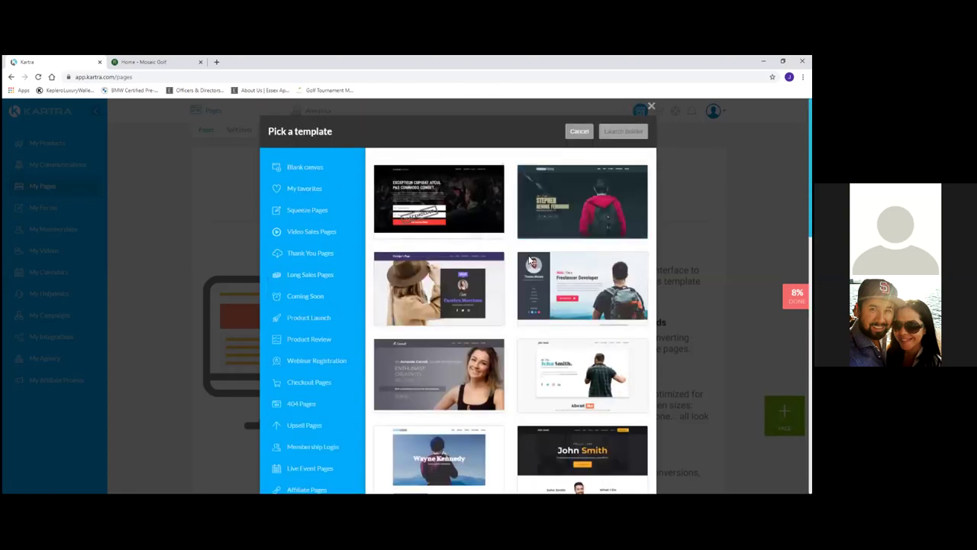
scroll(528, 260, "down", 4)
scroll(529, 260, "down", 4)
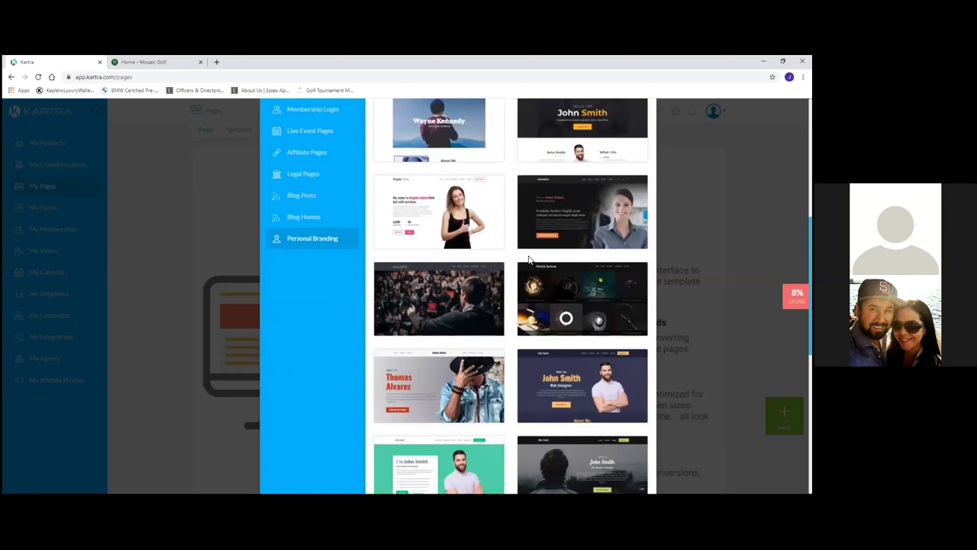
scroll(529, 260, "down", 2)
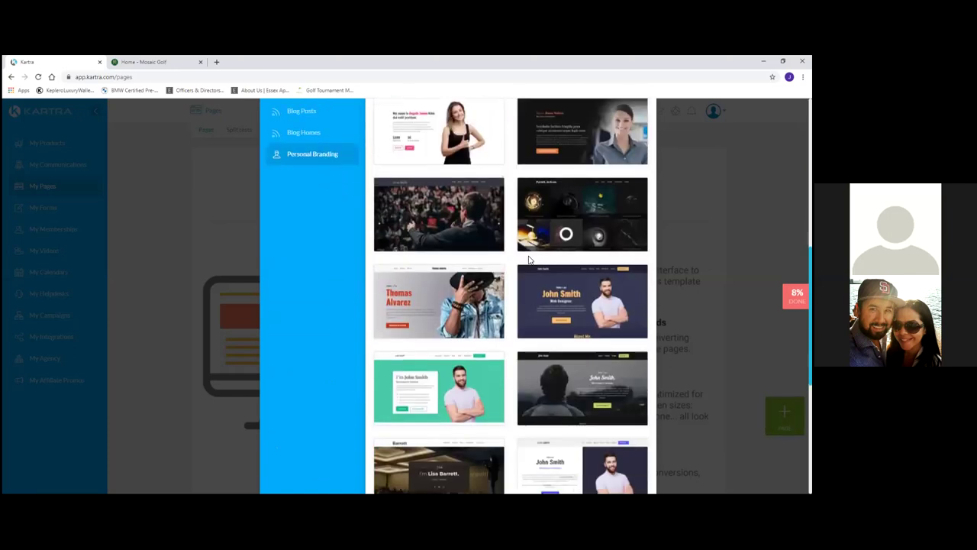
scroll(528, 260, "down", 4)
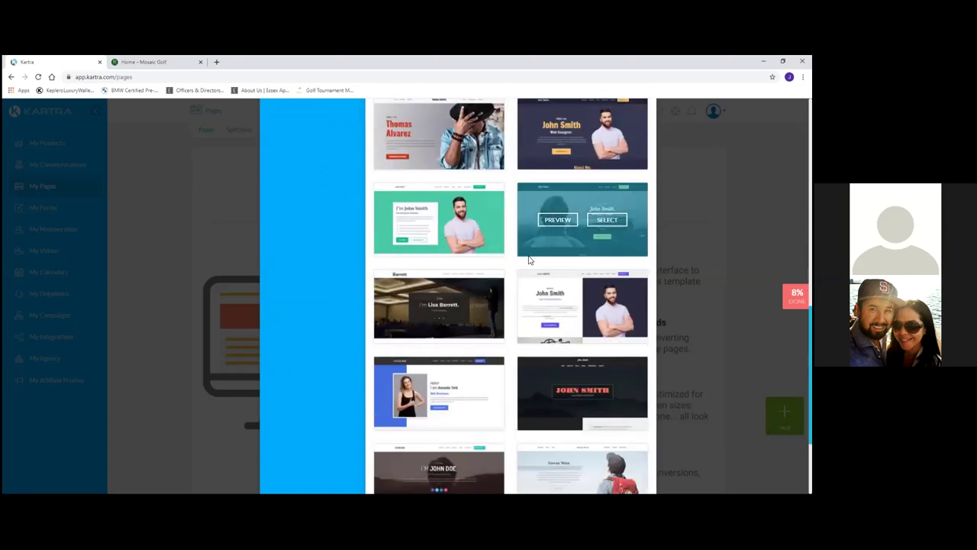
scroll(528, 261, "down", 1)
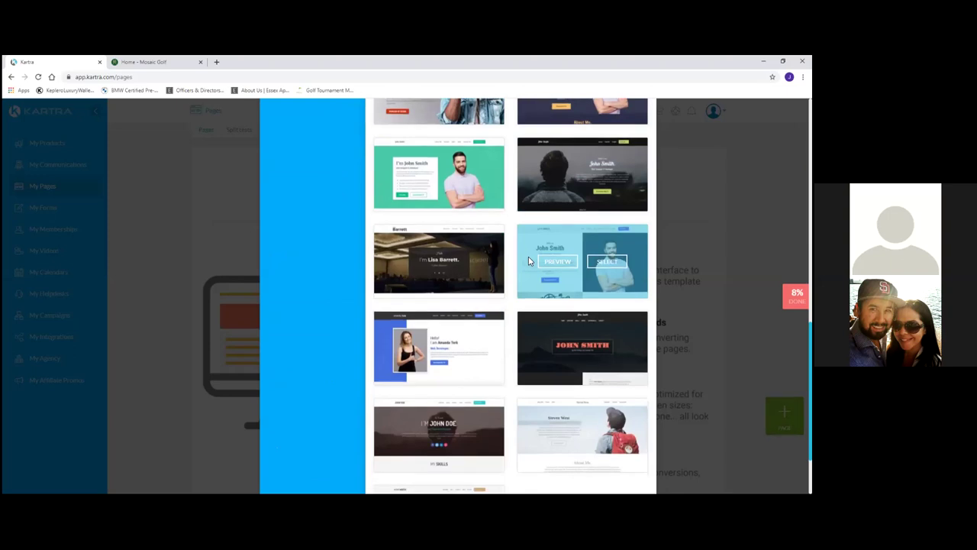
scroll(529, 261, "down", 2)
scroll(529, 261, "up", 8)
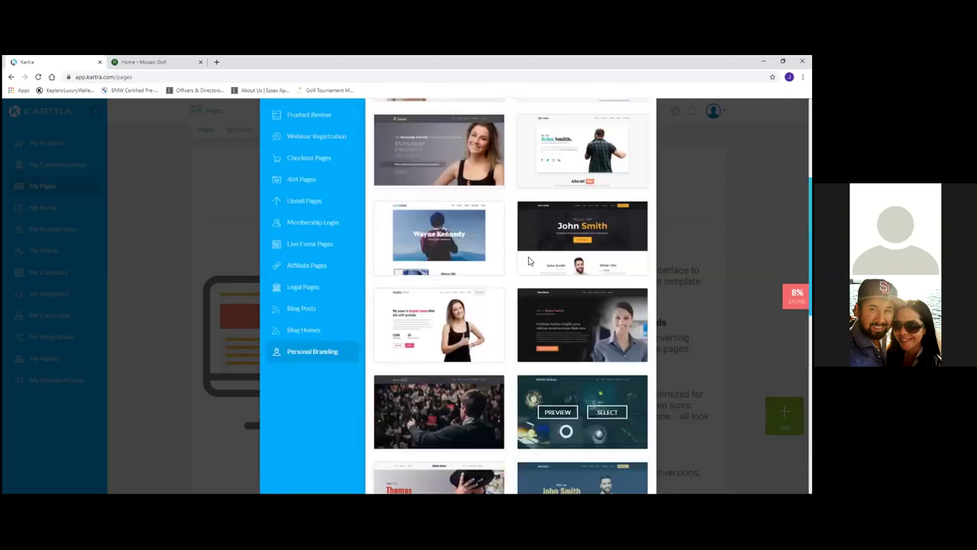
scroll(529, 260, "up", 5)
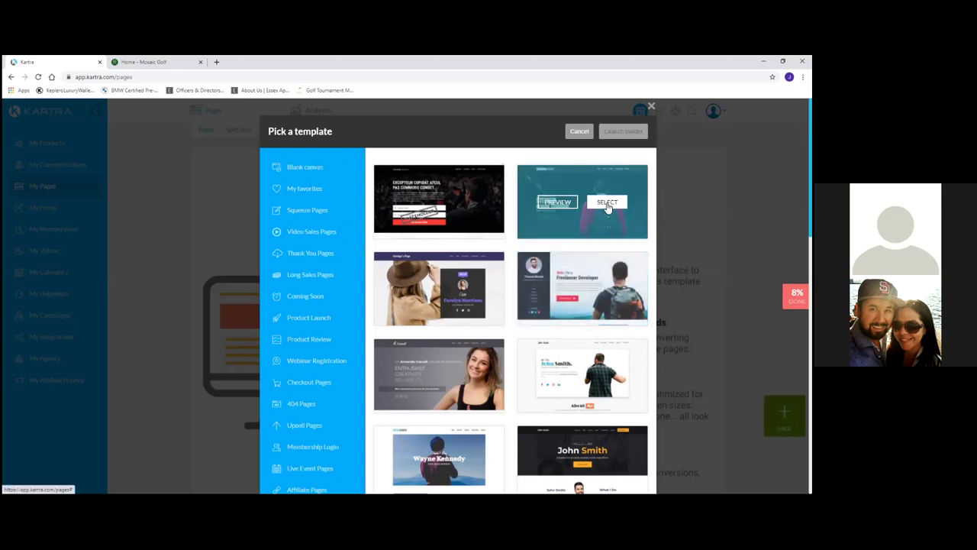
left_click(607, 203)
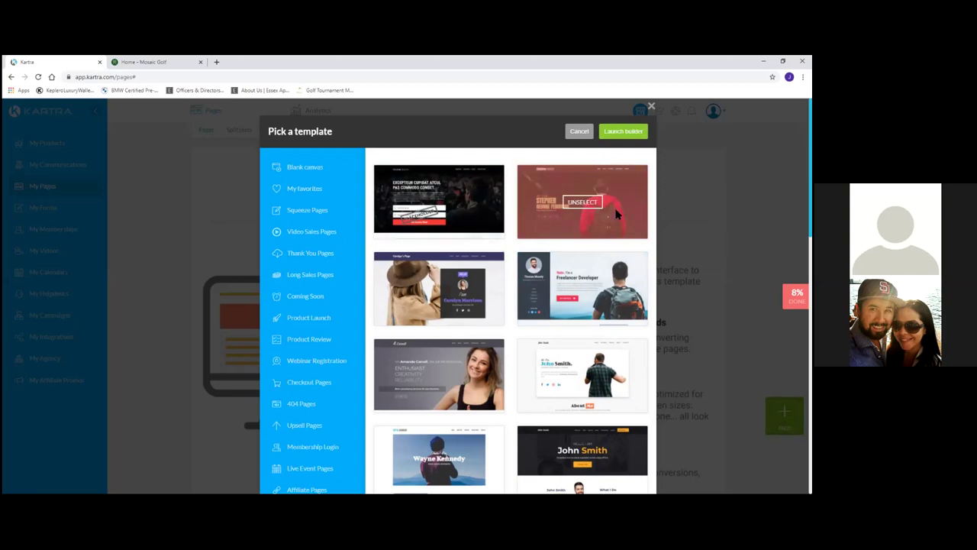
left_click(621, 132)
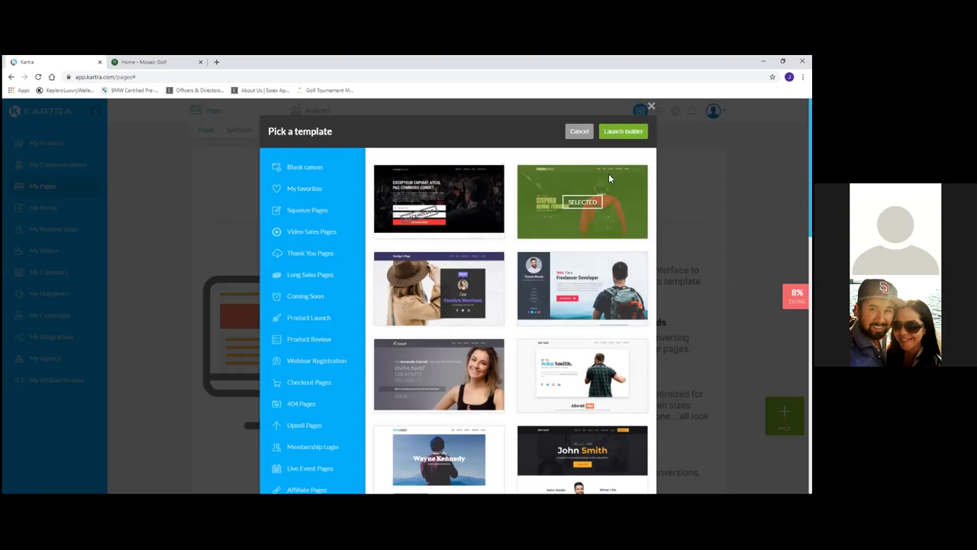
Name the new page 'Test Homepage' and look through the Category and Site lists.
left_click(424, 181)
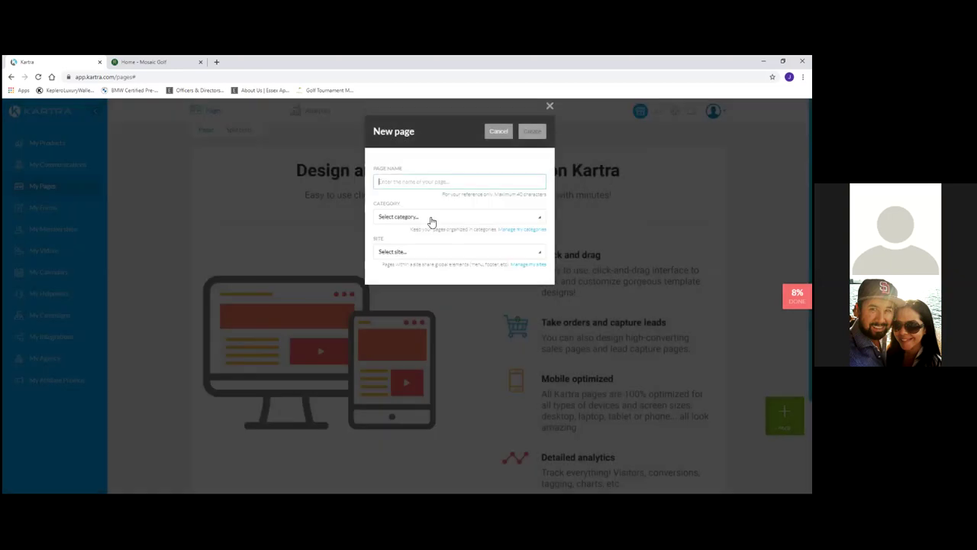
type("Test Homepage")
left_click(410, 216)
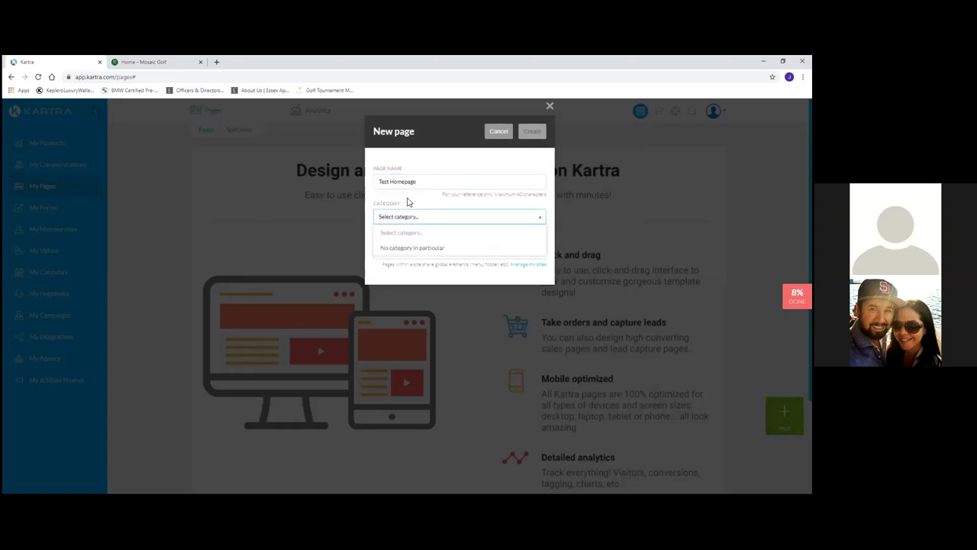
left_click(407, 200)
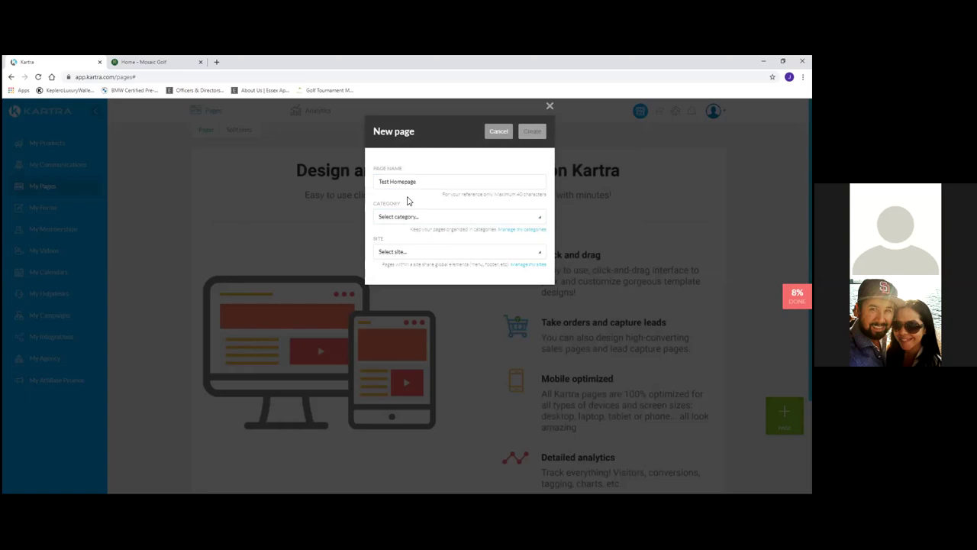
left_click(418, 252)
left_click(401, 238)
left_click(403, 220)
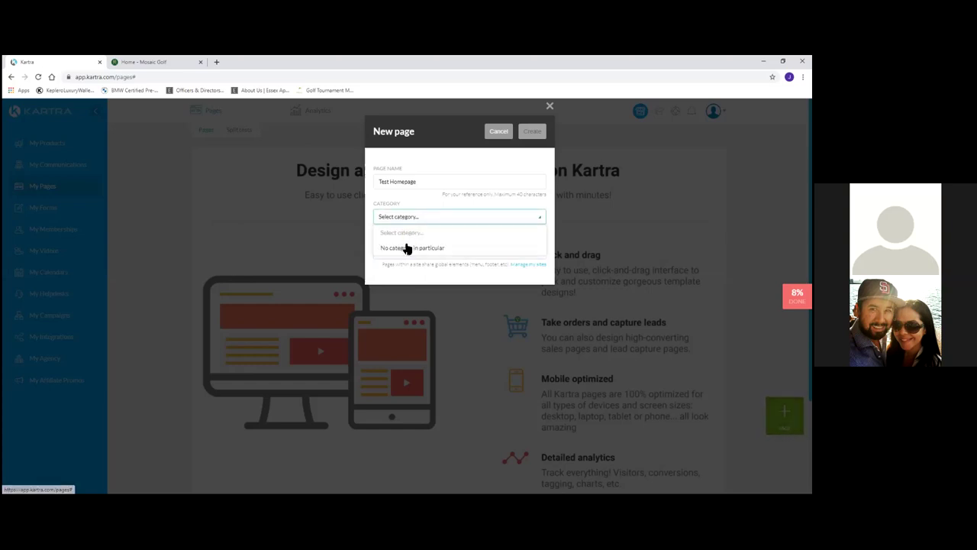
key("Escape")
key("Escape")
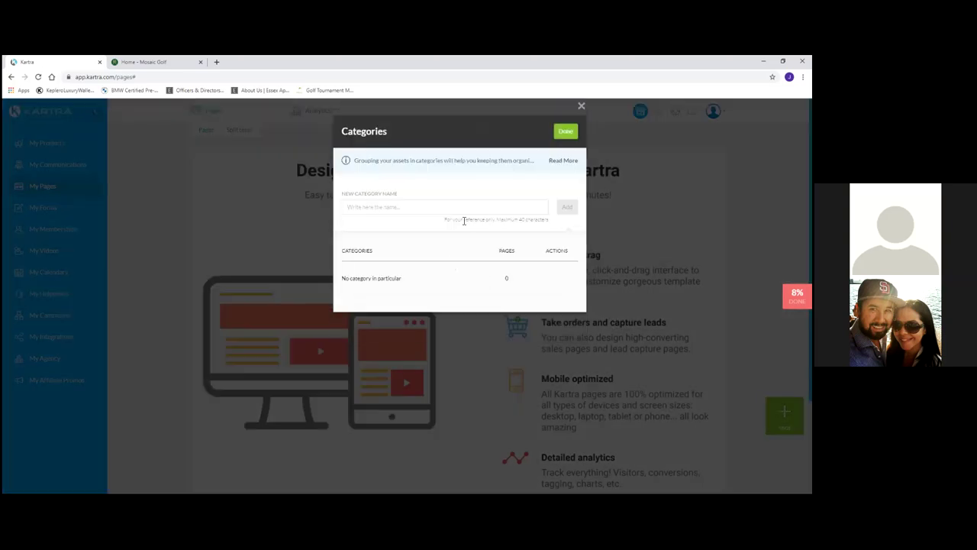
Add a new page category called 'Mosaic Golf'.
left_click(413, 208)
type("Mosaic Golf")
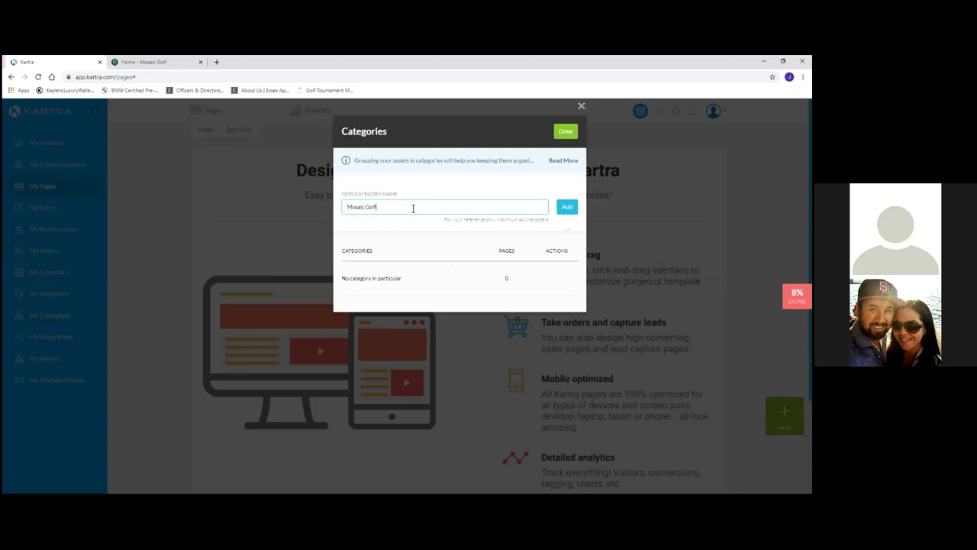
left_click(567, 206)
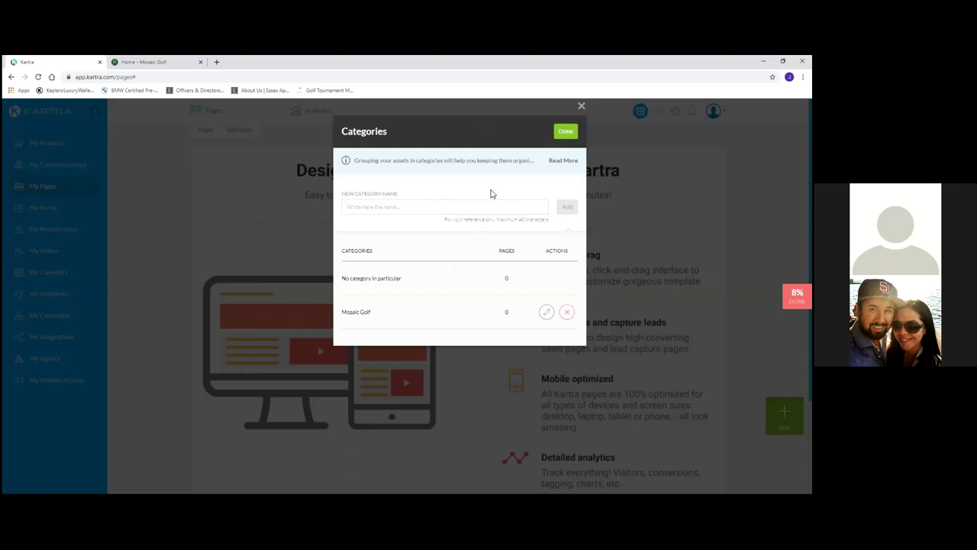
left_click(566, 133)
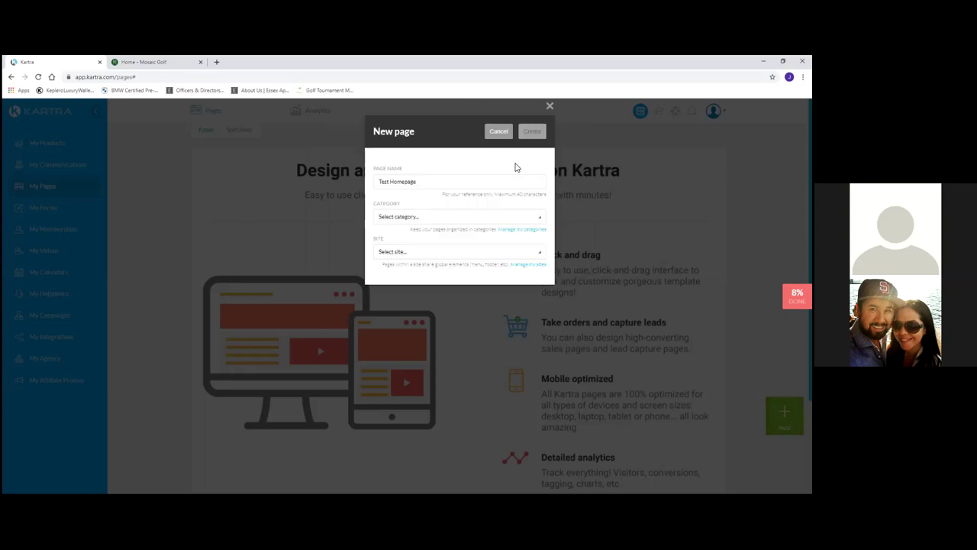
Create the page with category Mosaic Golf and site No site in particular.
left_click(415, 219)
left_click(407, 259)
left_click(404, 254)
left_click(399, 288)
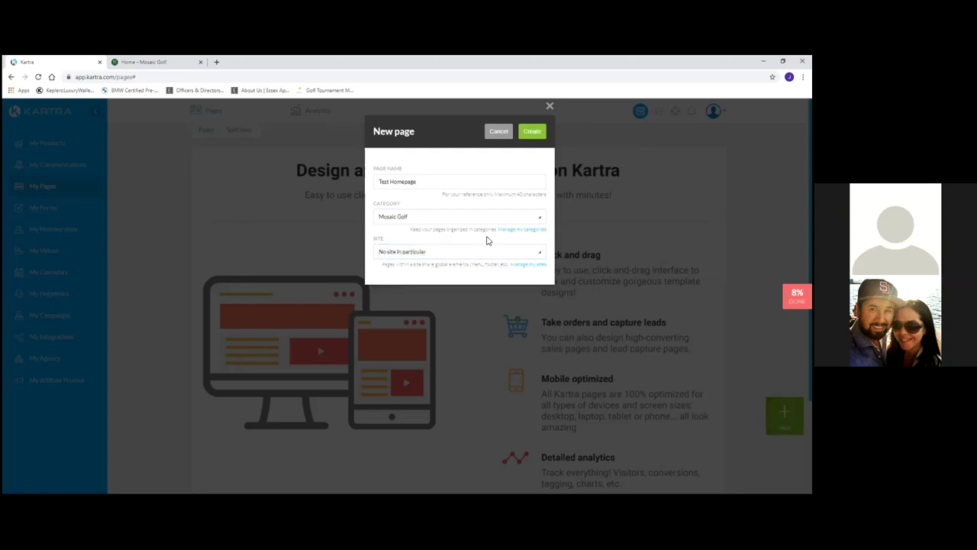
left_click(534, 133)
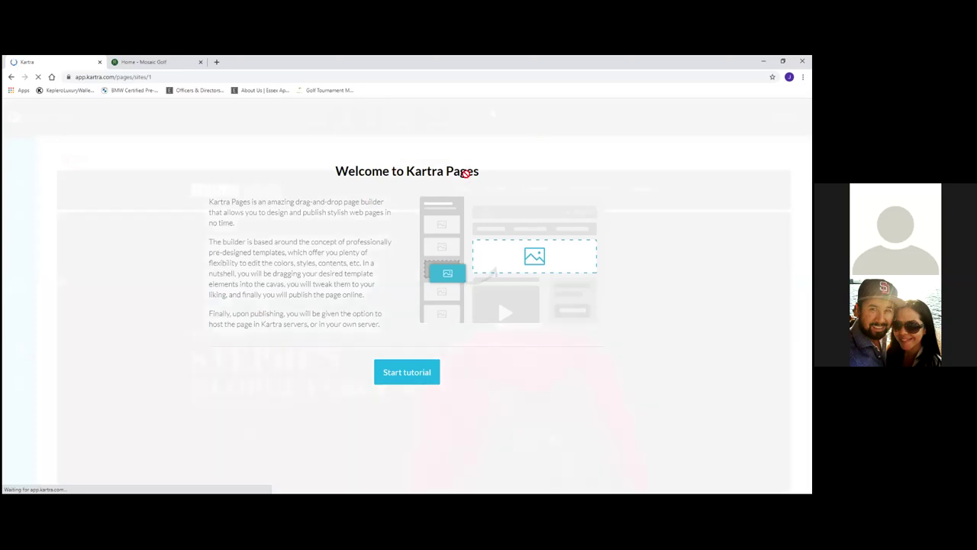
Start the builder tutorial and advance through the Settings, Styles, Sections, pop-ups and devices steps.
left_click(404, 377)
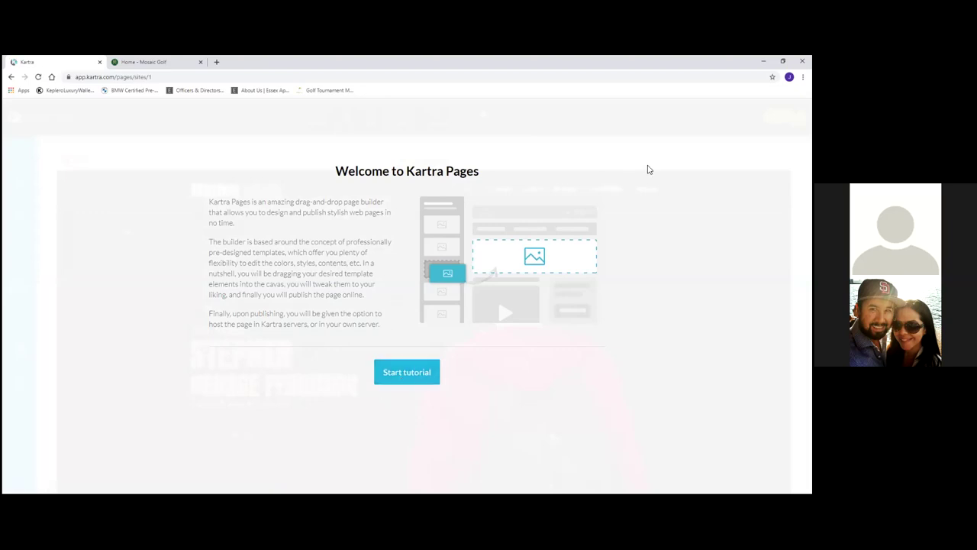
left_click(411, 372)
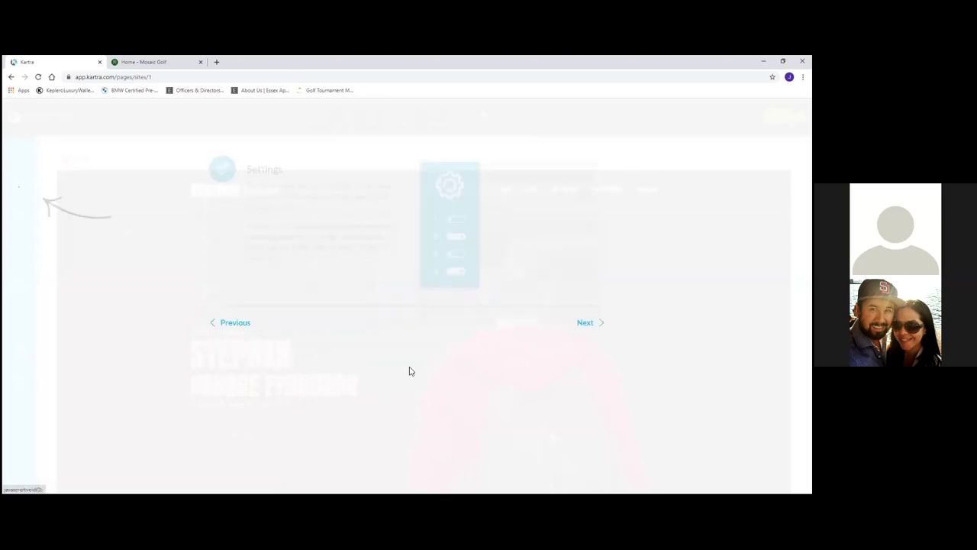
left_click(590, 322)
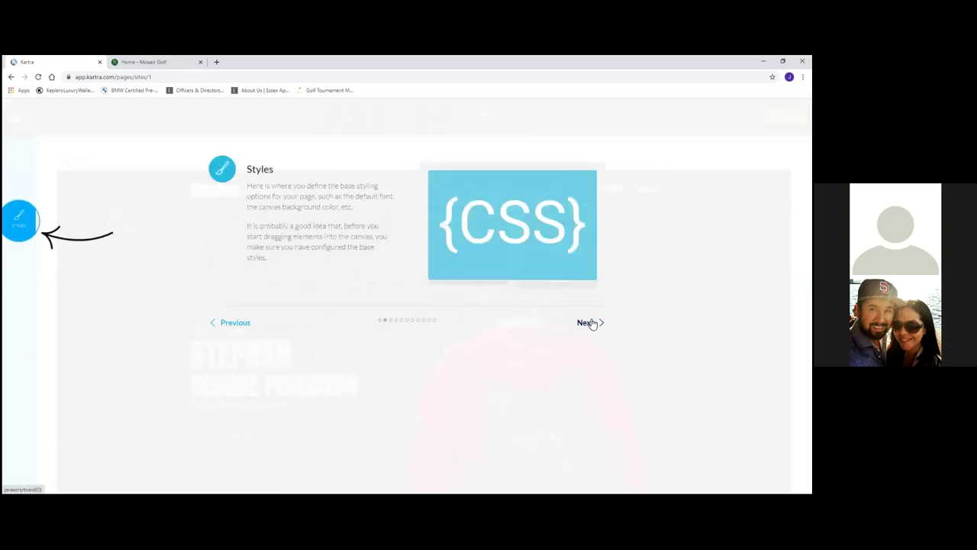
left_click(590, 322)
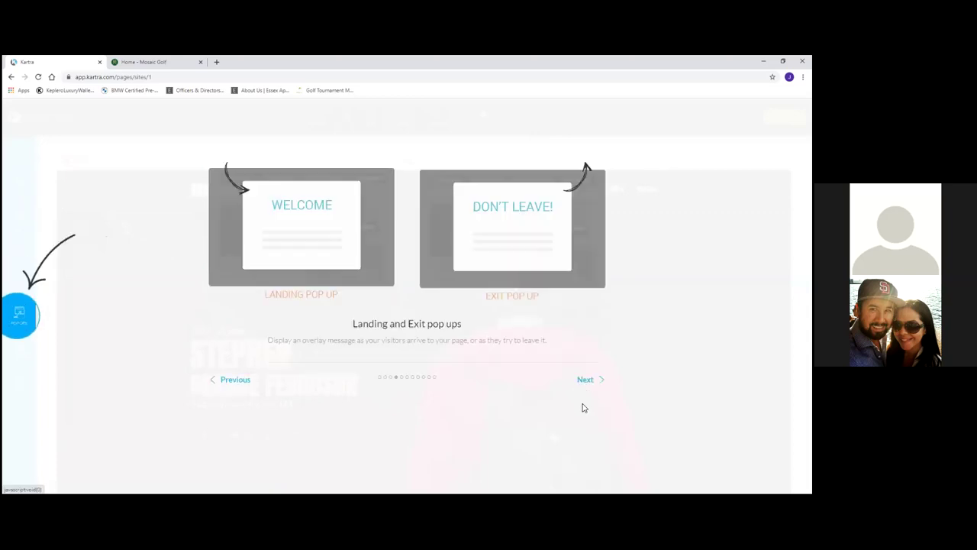
left_click(588, 379)
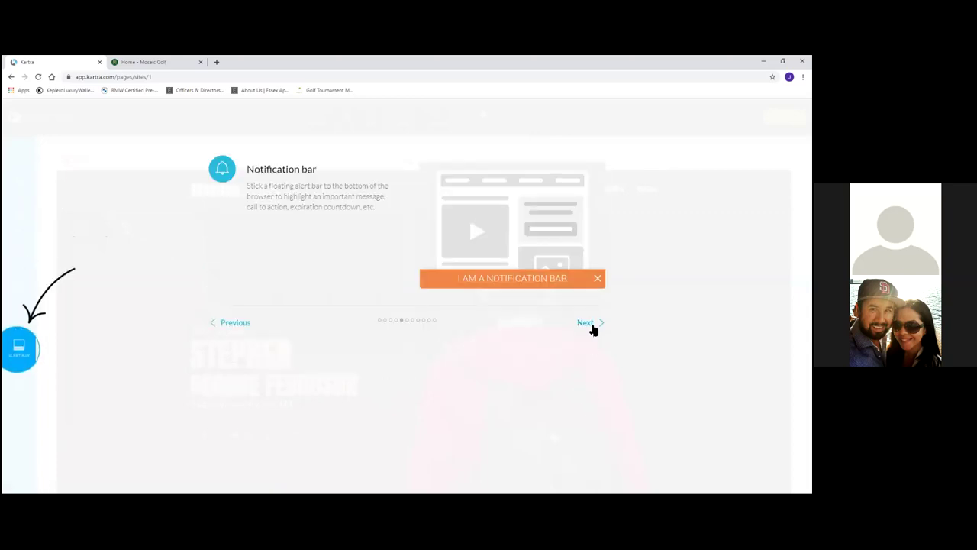
left_click(589, 327)
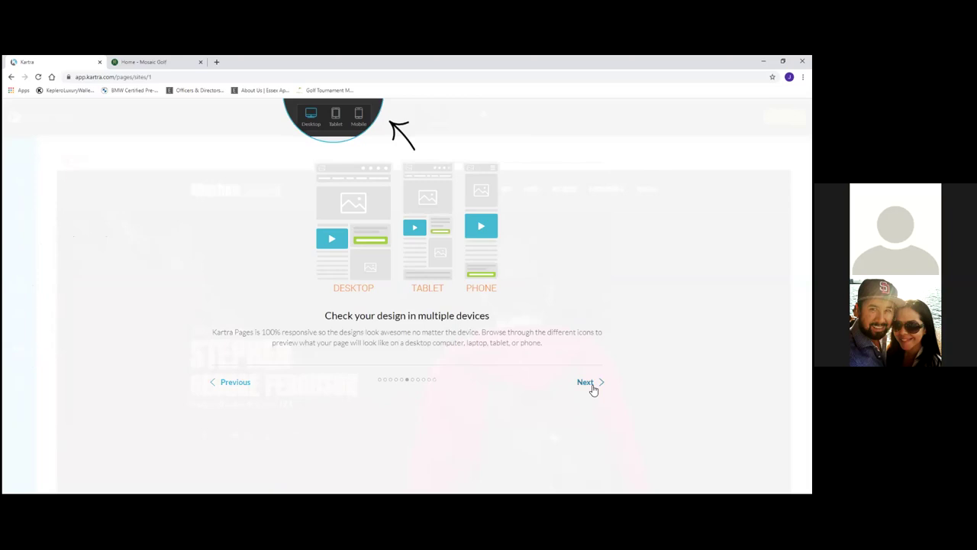
left_click(591, 386)
Finish the remaining tutorial steps and begin editing the page.
left_click(593, 391)
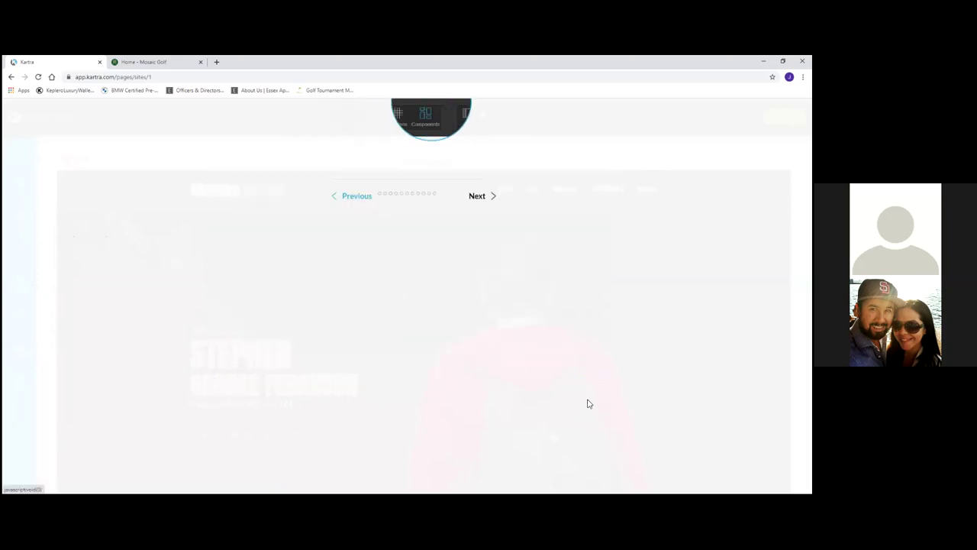
left_click(586, 397)
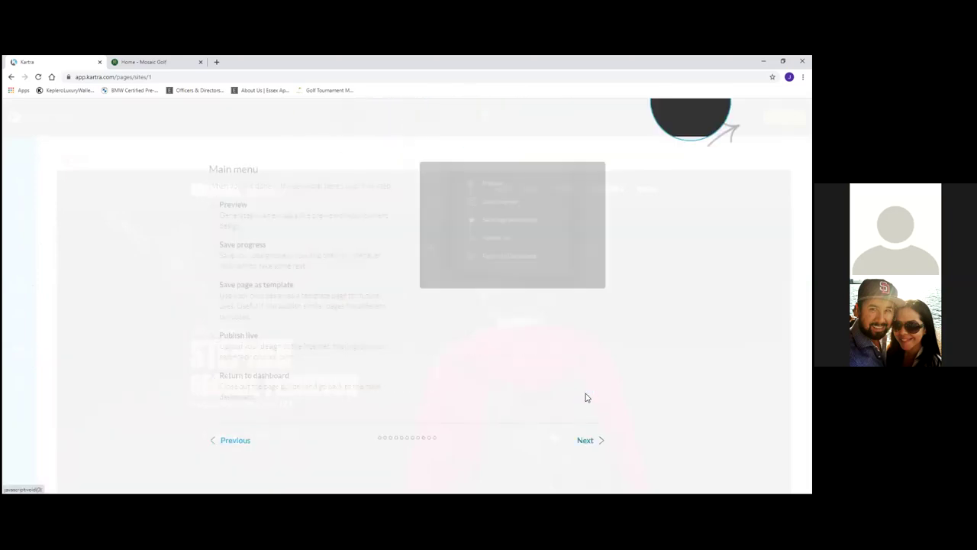
left_click(587, 441)
left_click(586, 433)
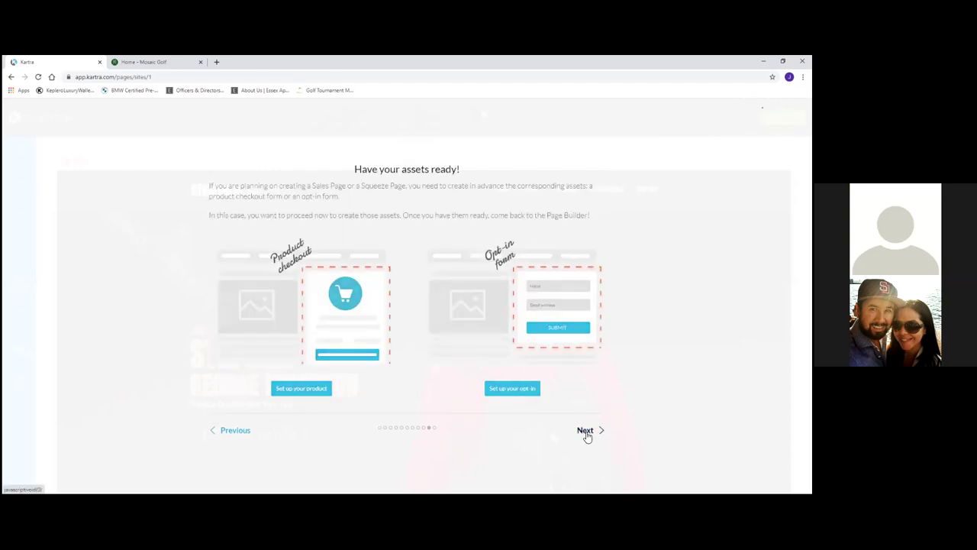
left_click(583, 465)
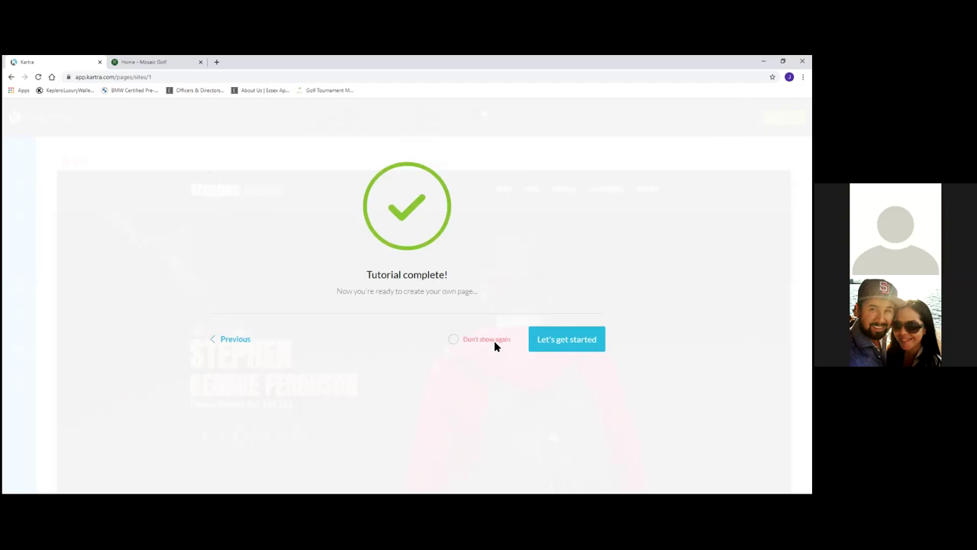
left_click(545, 340)
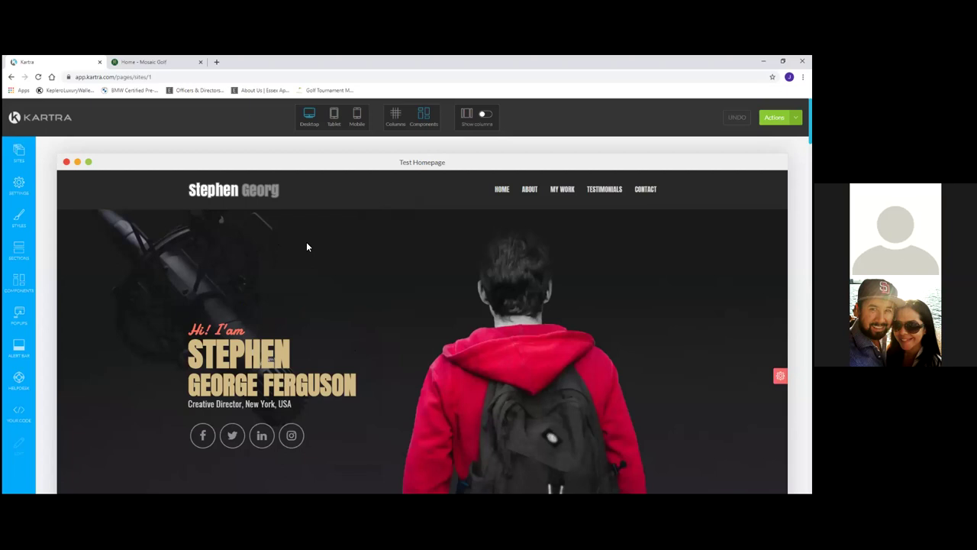
Open Test Homepage's Page Settings and its SEO parameters.
key("ctrl+minus")
key("ctrl+minus")
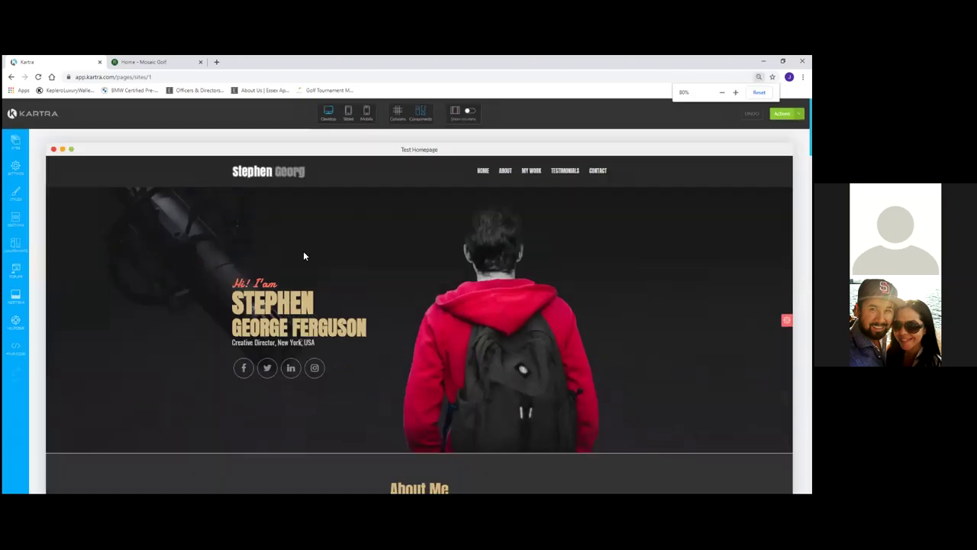
key("ctrl+0")
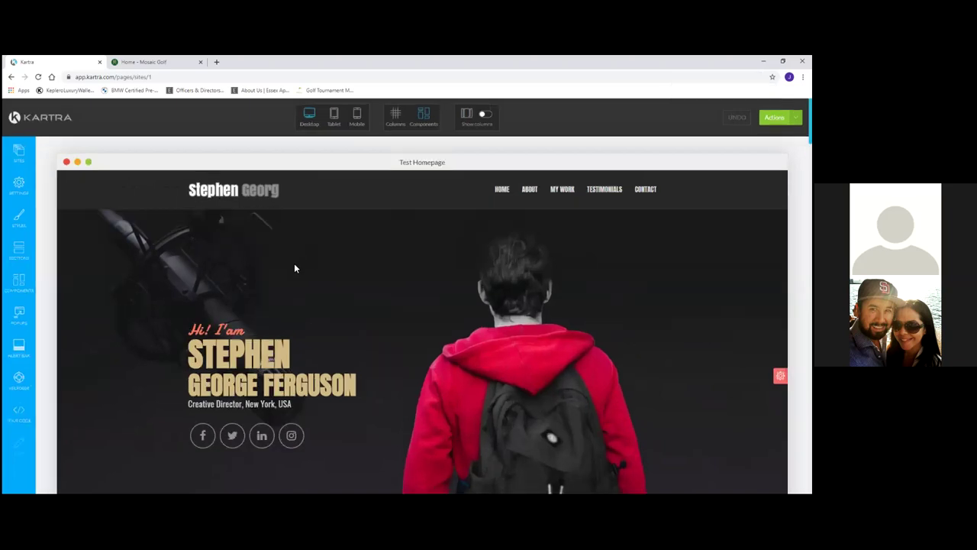
left_click(18, 185)
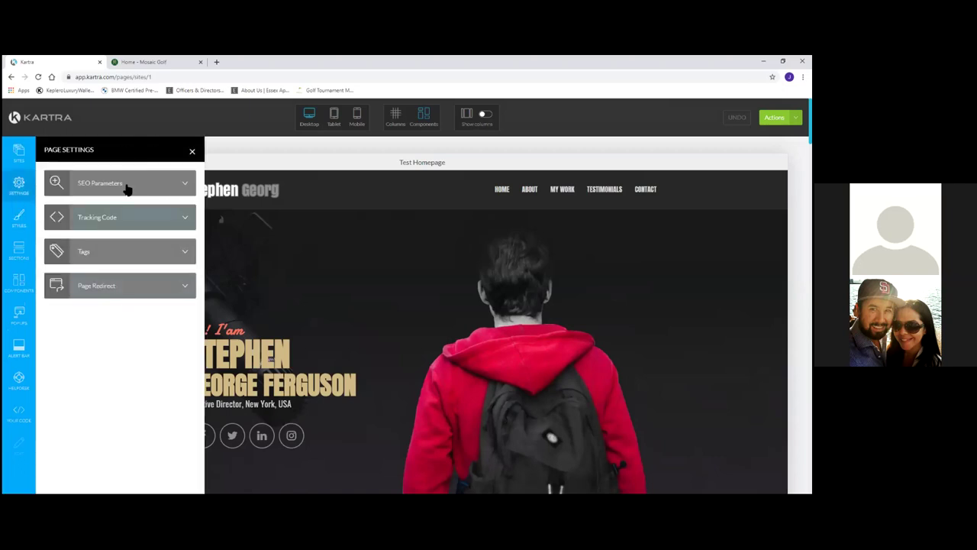
left_click(126, 188)
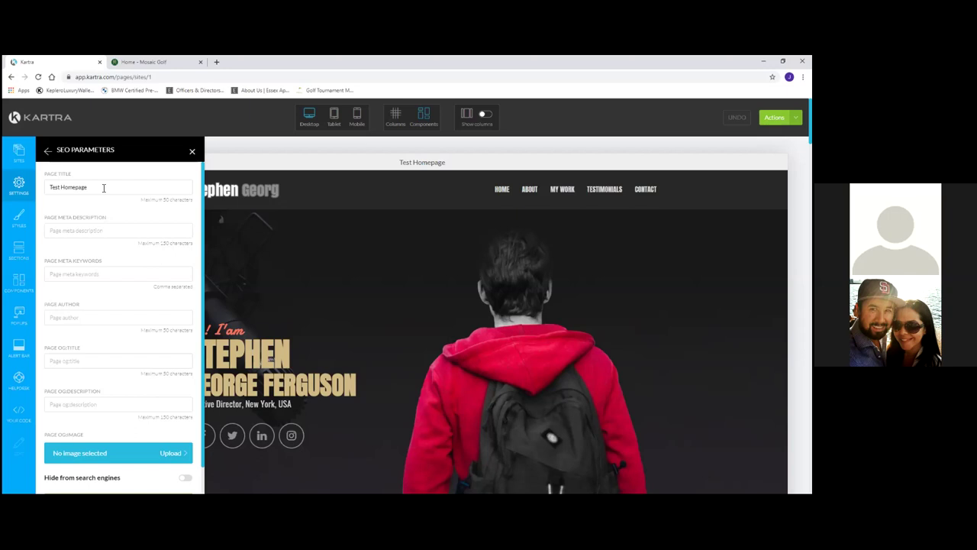
left_click(68, 405)
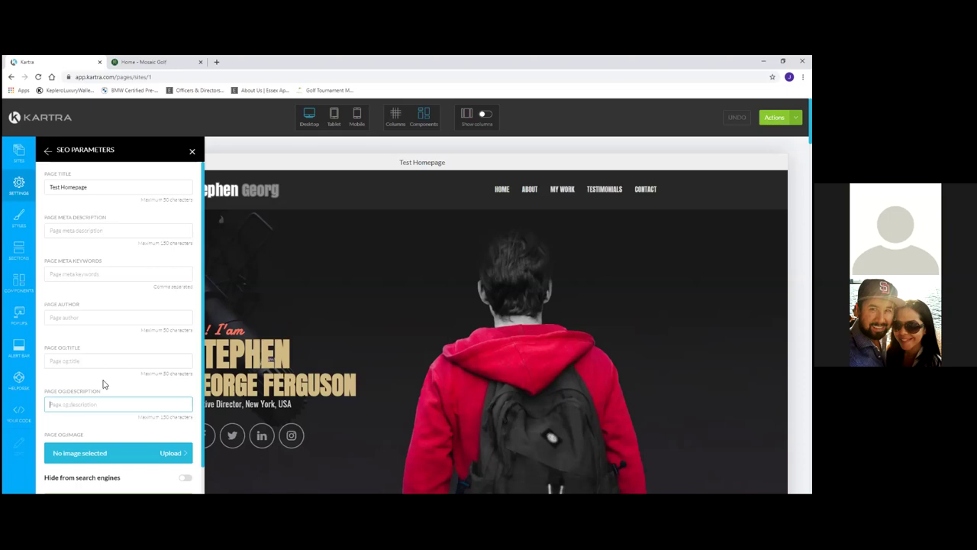
scroll(103, 384, "down", 1)
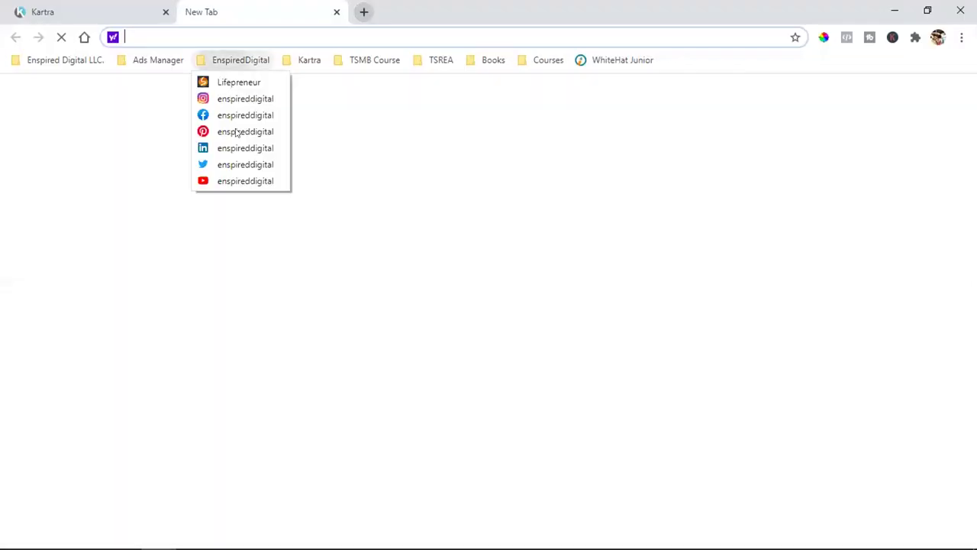
Open the EnspiredDigital Facebook bookmark, then go to the Facebook home feed.
left_click(249, 115)
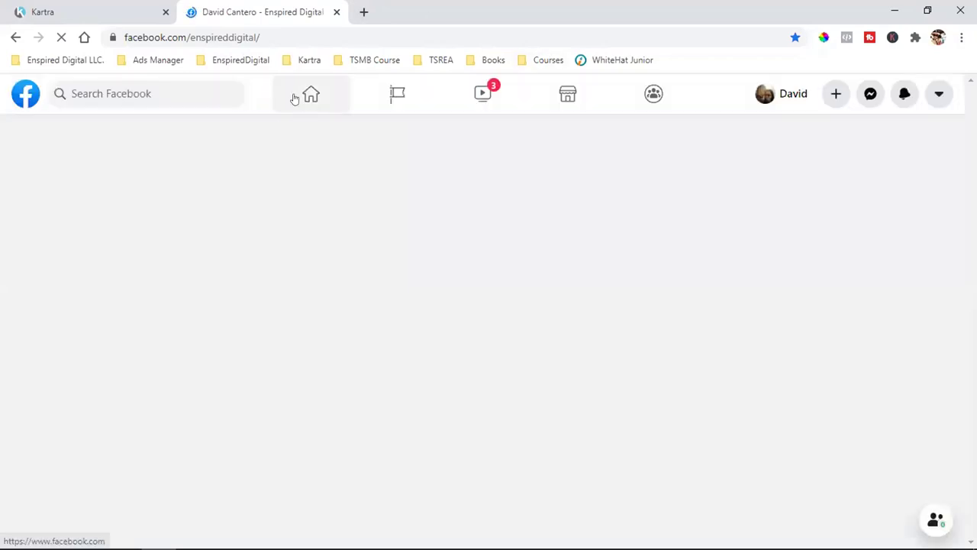
left_click(294, 98)
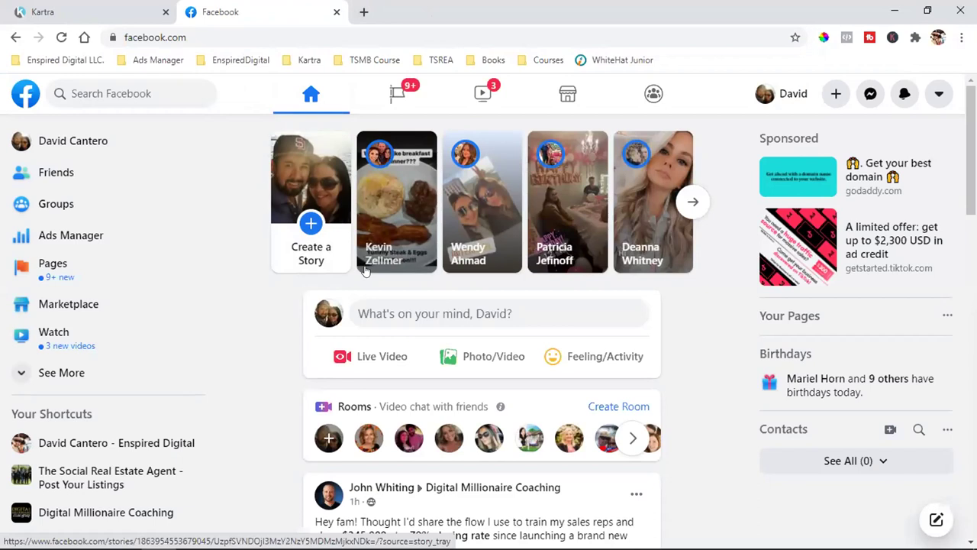
left_click(454, 314)
type("http")
key("BackSpace")
type("ps://")
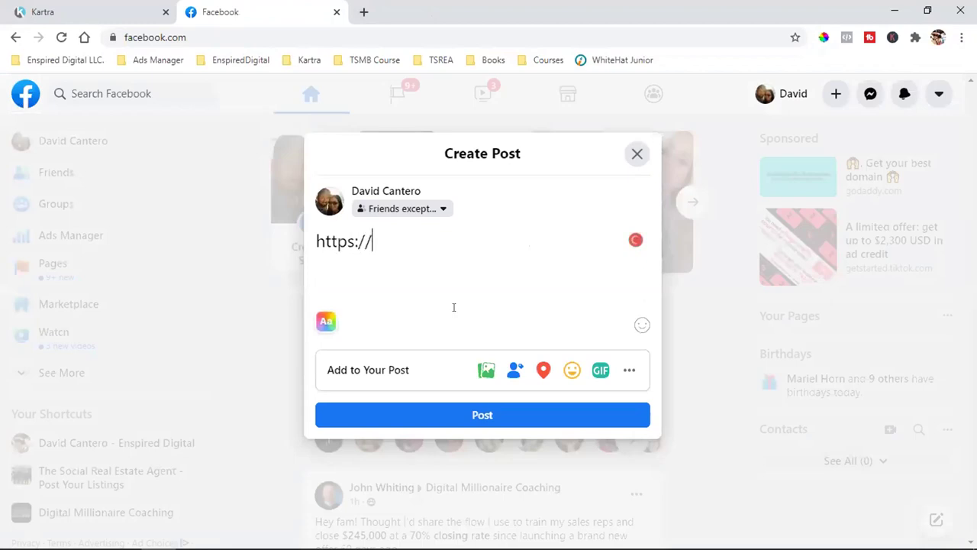
type("www.")
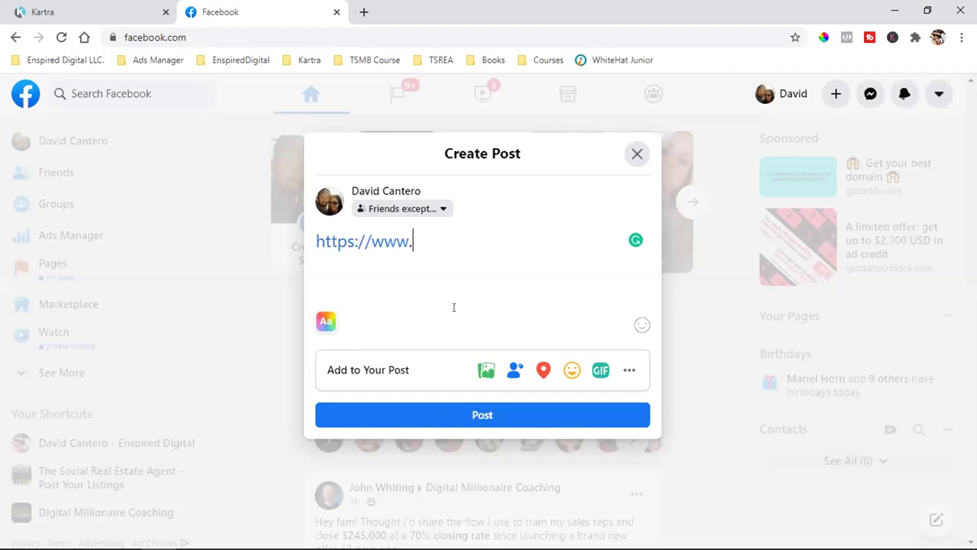
type("thesoc")
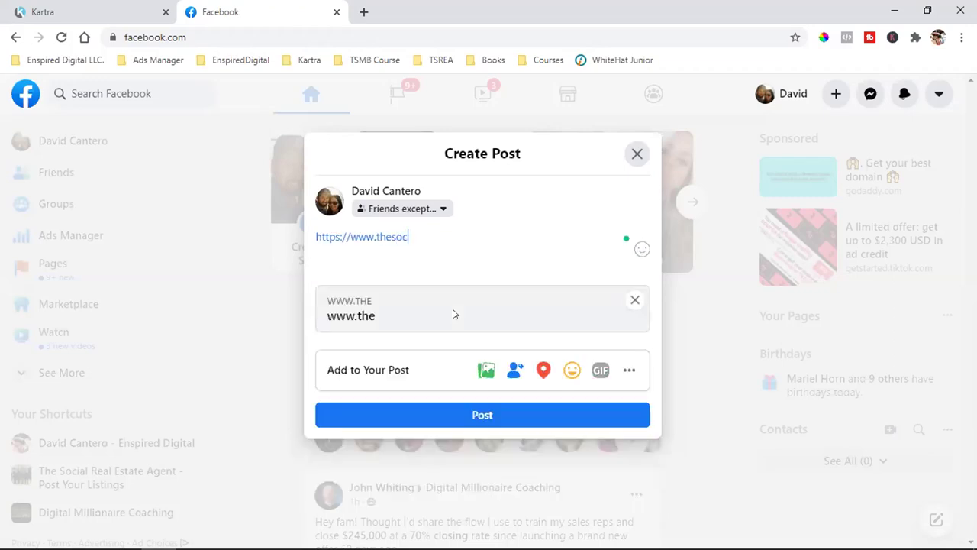
type("ialrealestateag")
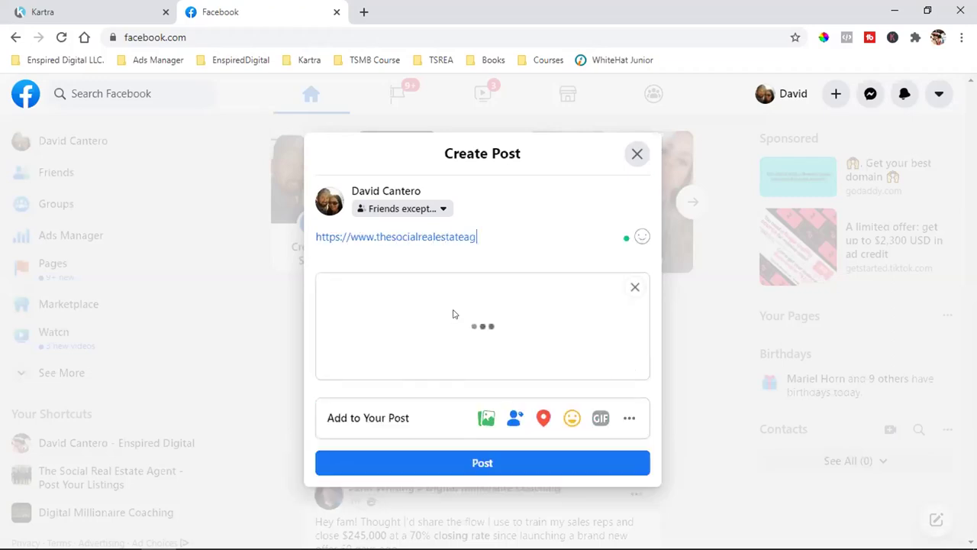
type("ent.com")
key("Return")
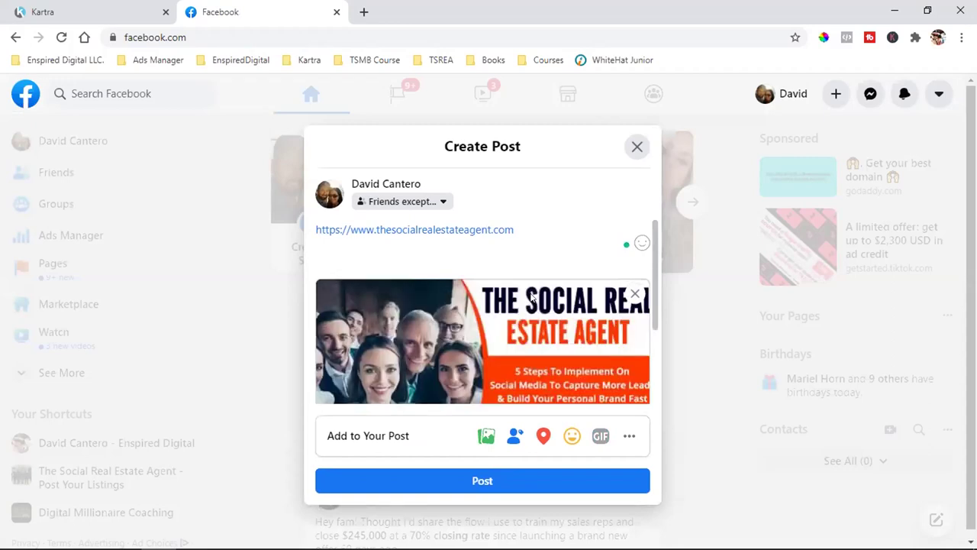
scroll(532, 298, "down", 3)
scroll(532, 298, "up", 3)
type("f")
key("BackSpace")
key("BackSpace")
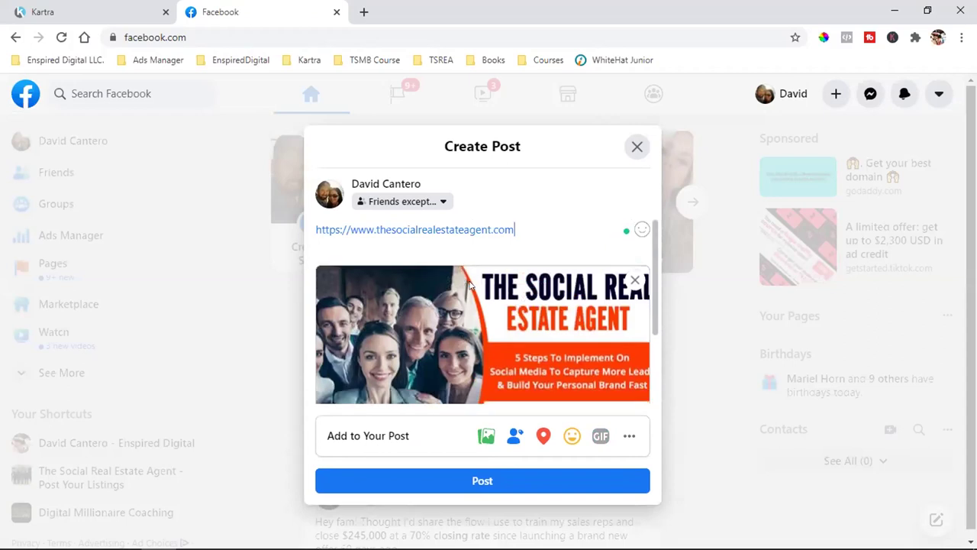
Publish the link post and scroll down through the feed.
left_click(454, 481)
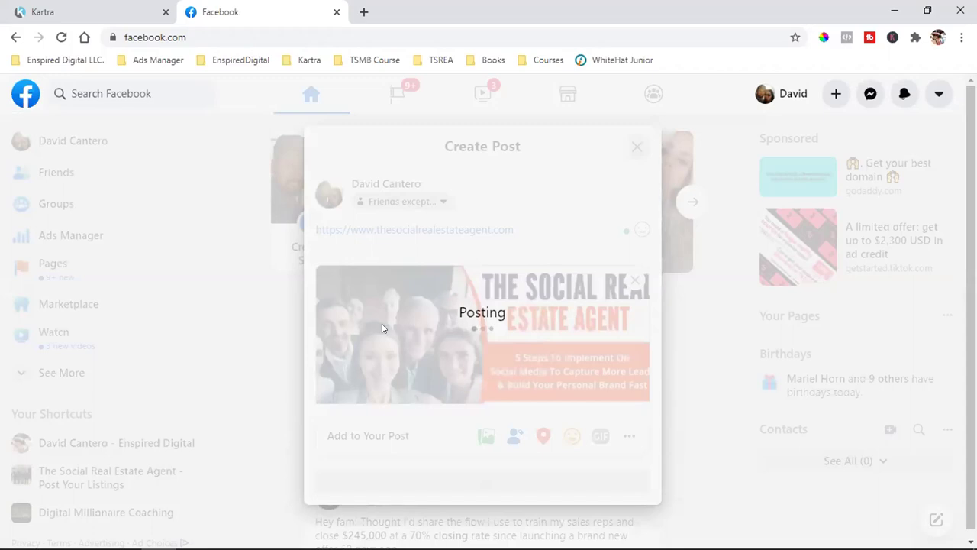
scroll(424, 292, "down", 4)
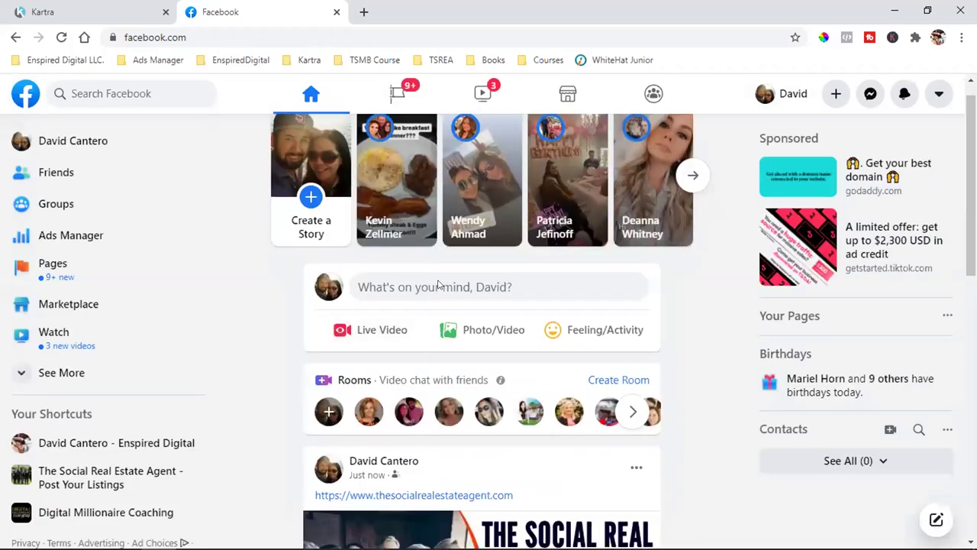
scroll(439, 286, "down", 1)
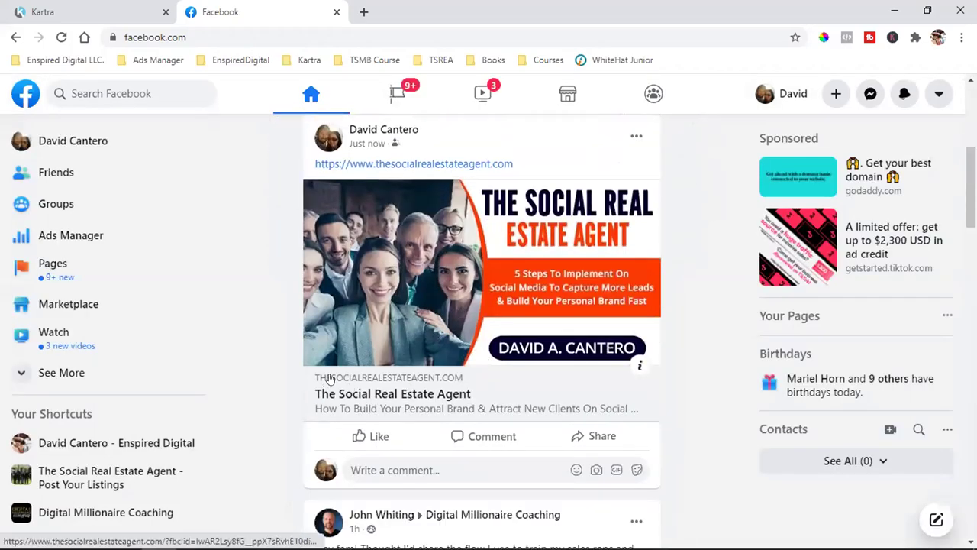
scroll(406, 364, "down", 1)
scroll(406, 364, "down", 1)
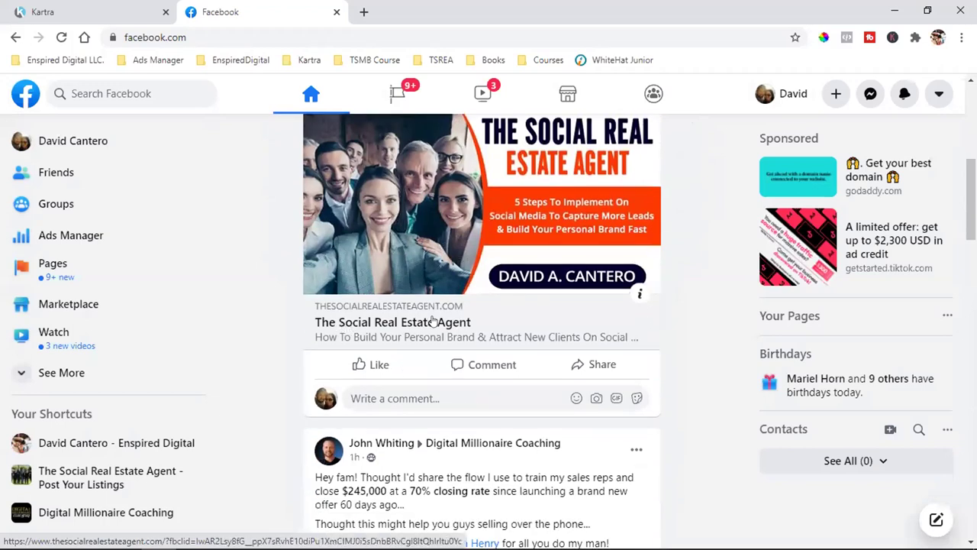
Delete the Social Real Estate Agent link post from its options menu and confirm.
scroll(552, 351, "up", 1)
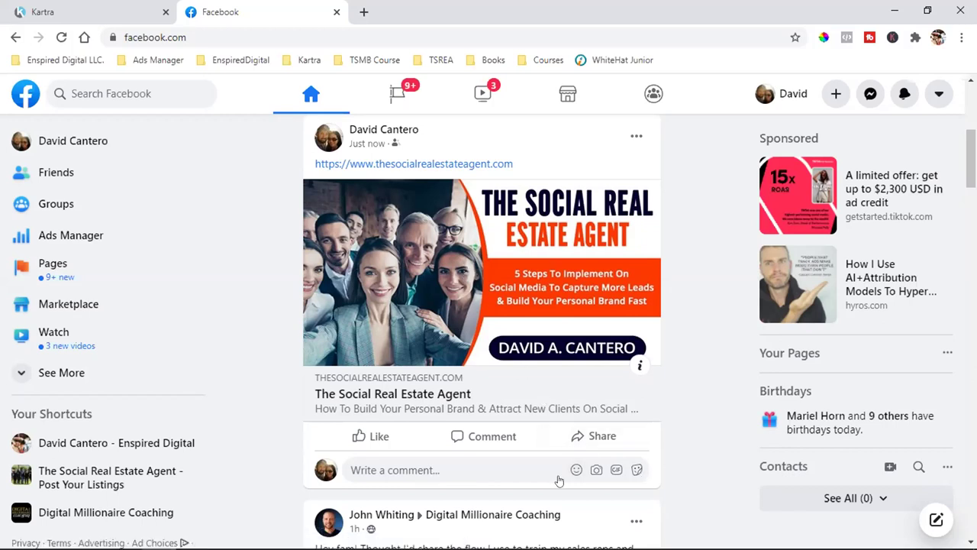
left_click(638, 141)
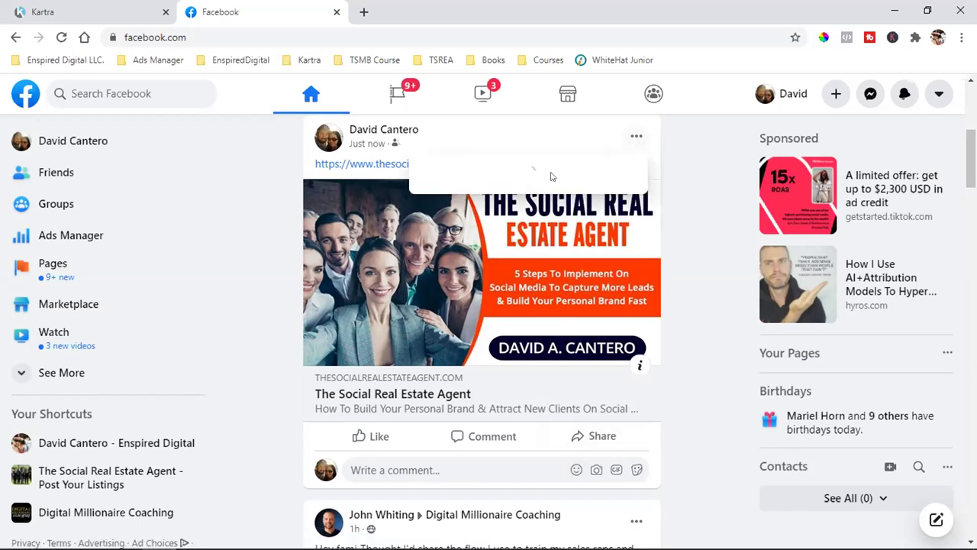
left_click(464, 272)
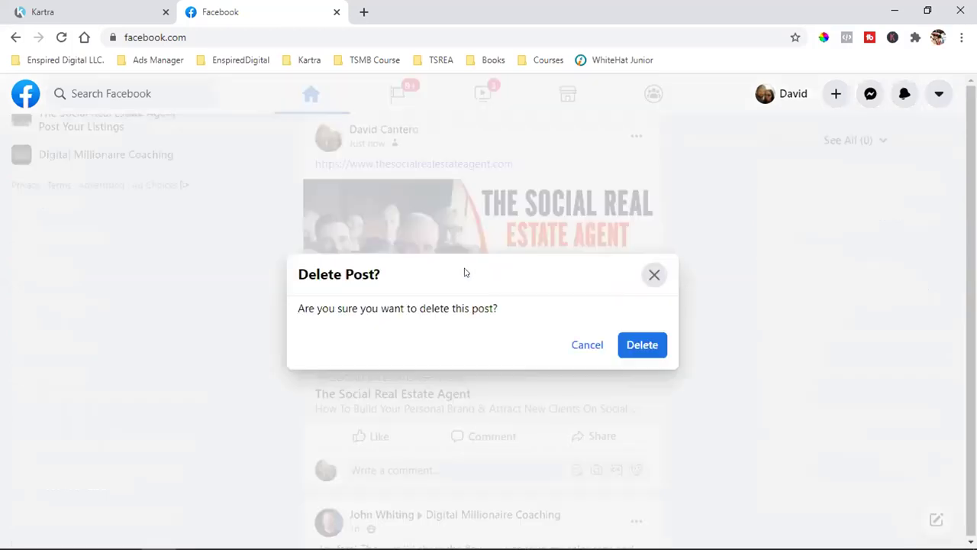
left_click(631, 360)
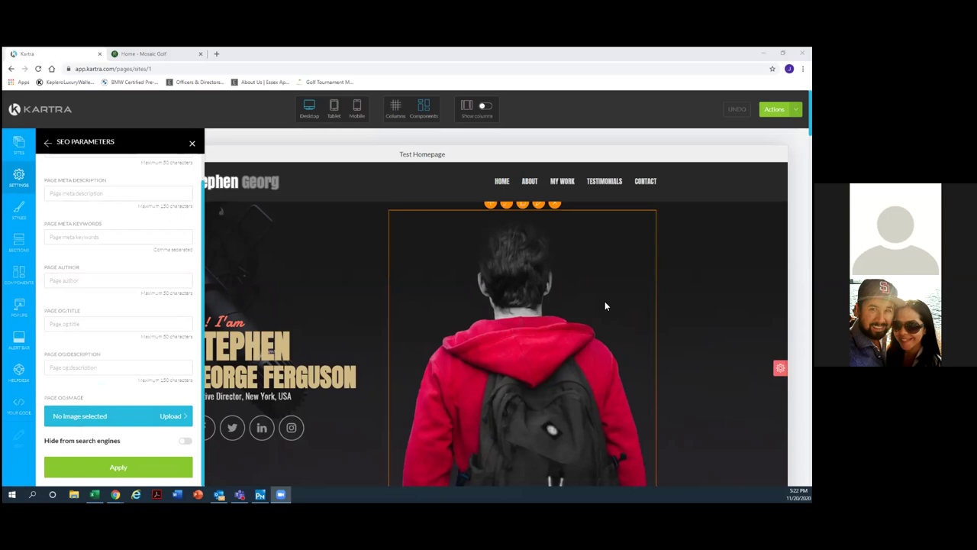
Open the OG image picker and search the royalty-free library for 'food'.
left_click(179, 420)
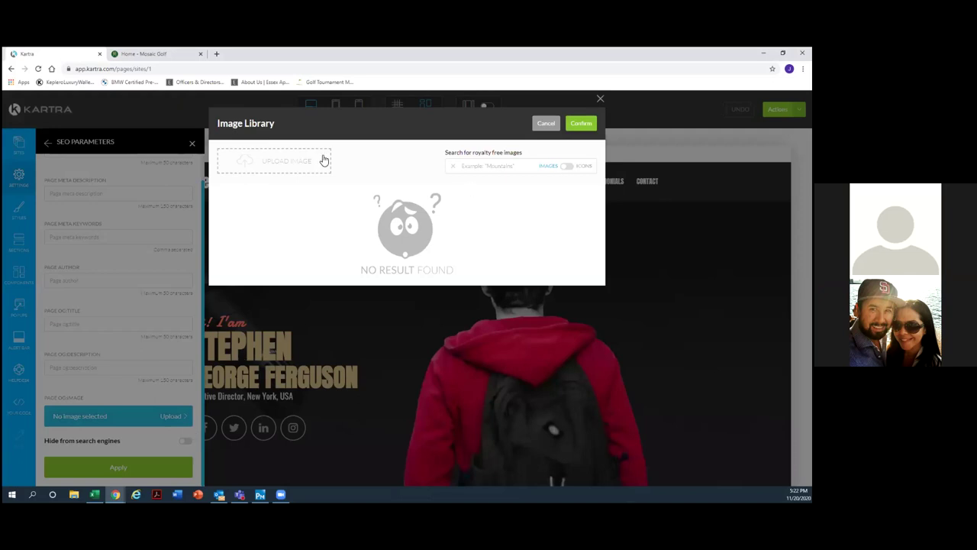
left_click(467, 167)
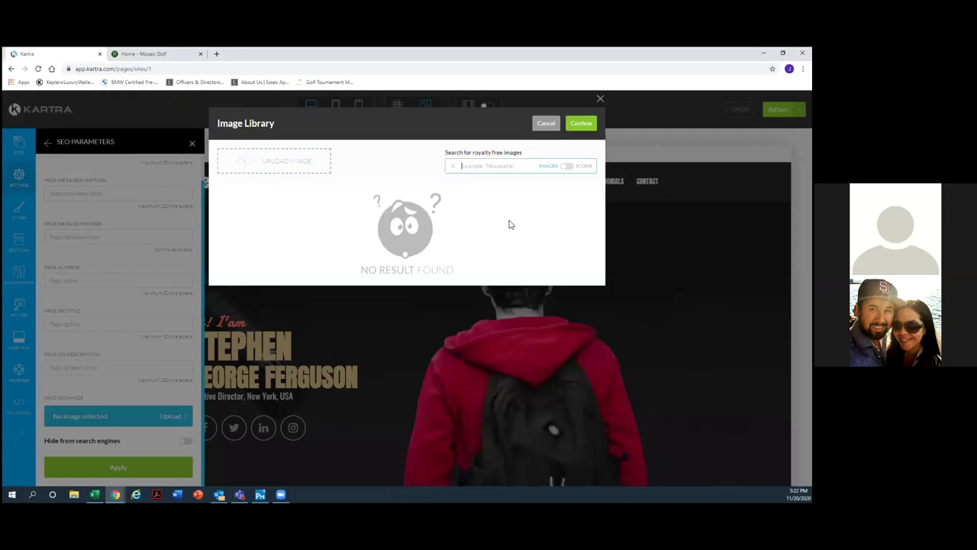
type("food")
mouse_move(538, 233)
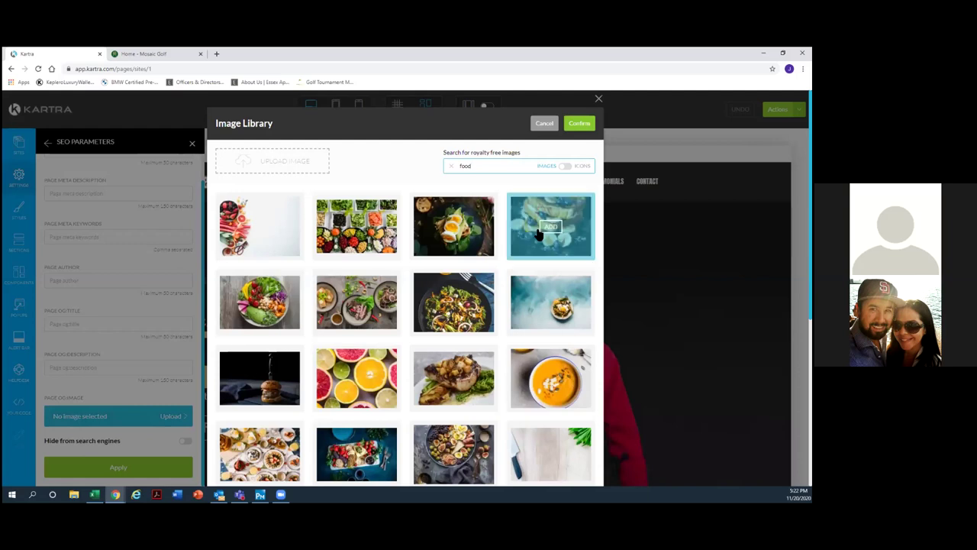
scroll(401, 340, "down", 3)
scroll(401, 342, "down", 1)
scroll(401, 342, "up", 4)
Change the image search to 'golf', browse the results, and close the library without choosing.
left_click_drag(479, 169, 417, 166)
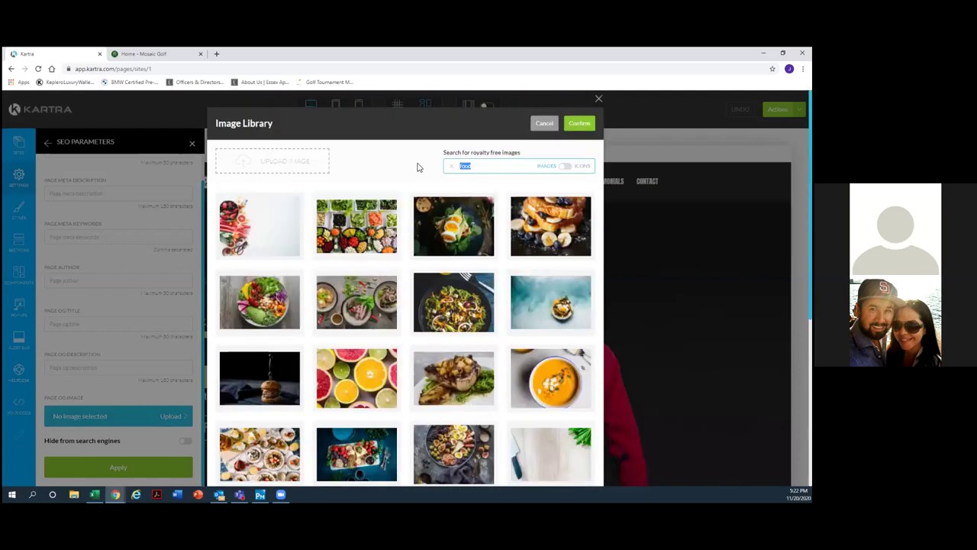
type("goolf")
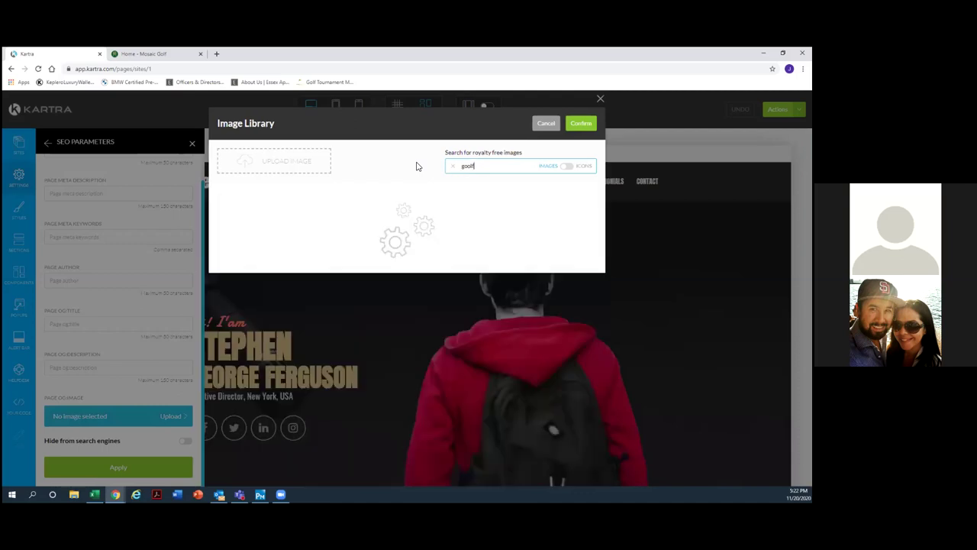
key("BackSpace")
key("BackSpace")
key("BackSpace")
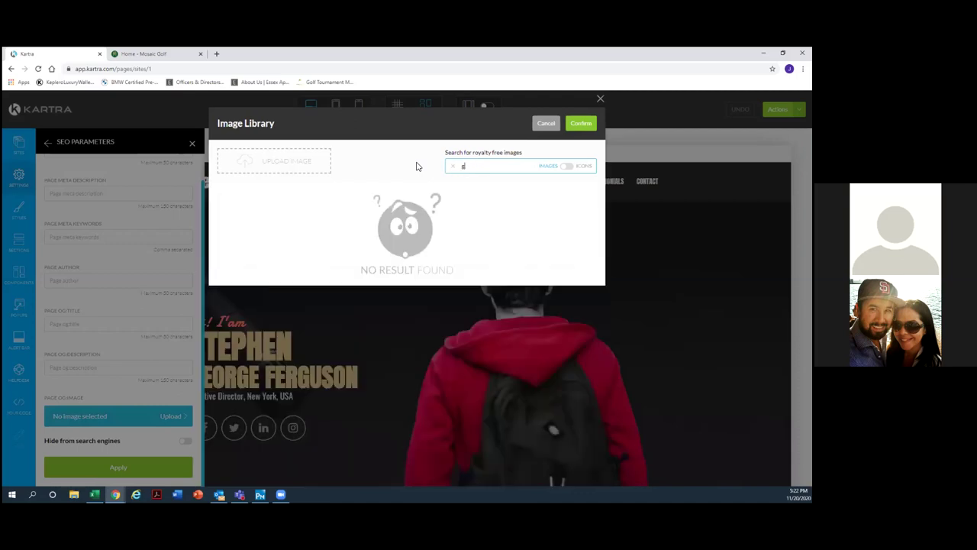
type("olf")
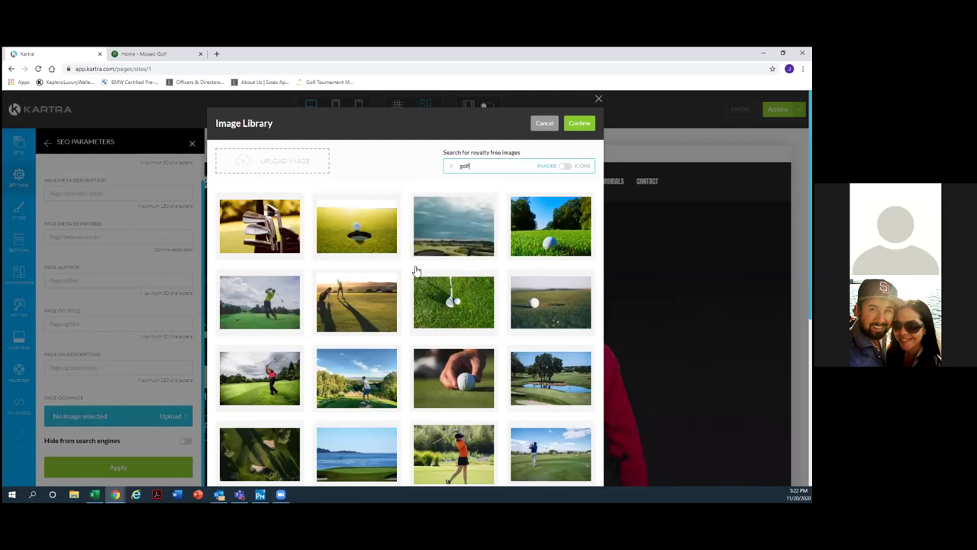
scroll(416, 271, "down", 5)
scroll(416, 271, "up", 5)
left_click(599, 101)
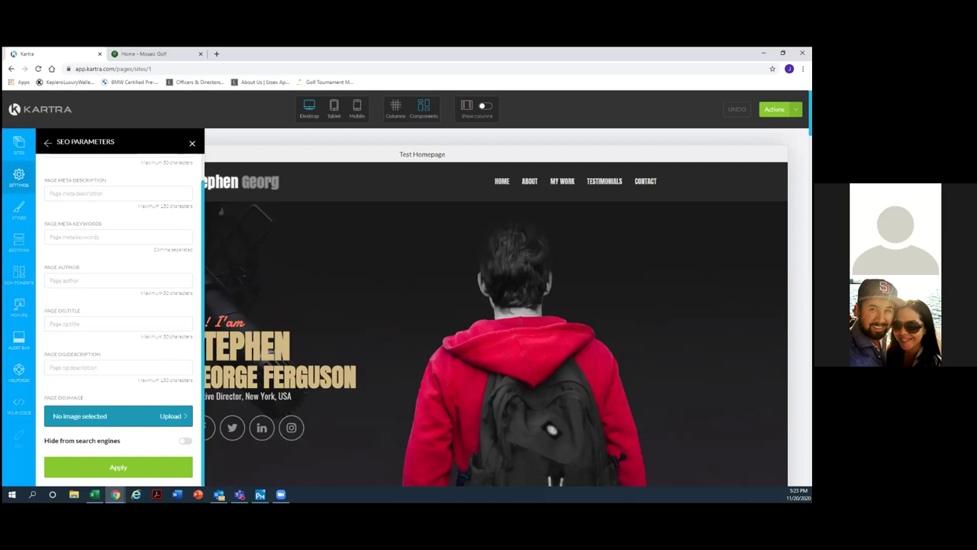
Return from SEO Parameters to the Page Settings list and bring up Tracking Code settings.
left_click(240, 495)
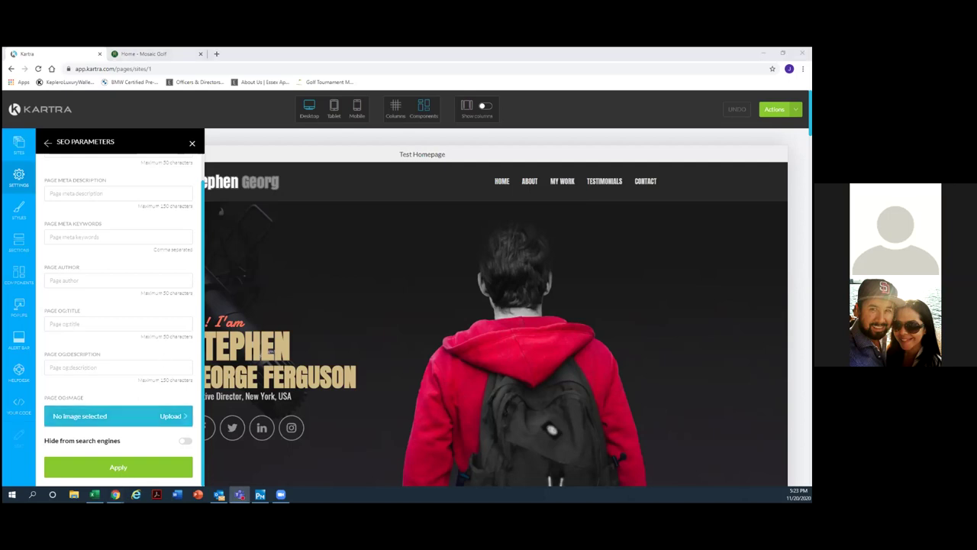
scroll(192, 222, "up", 1)
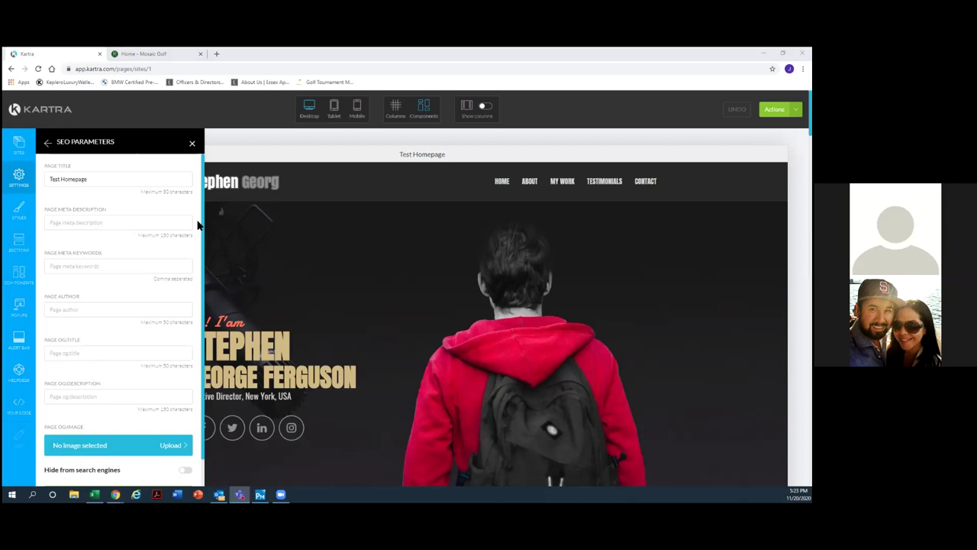
left_click(47, 142)
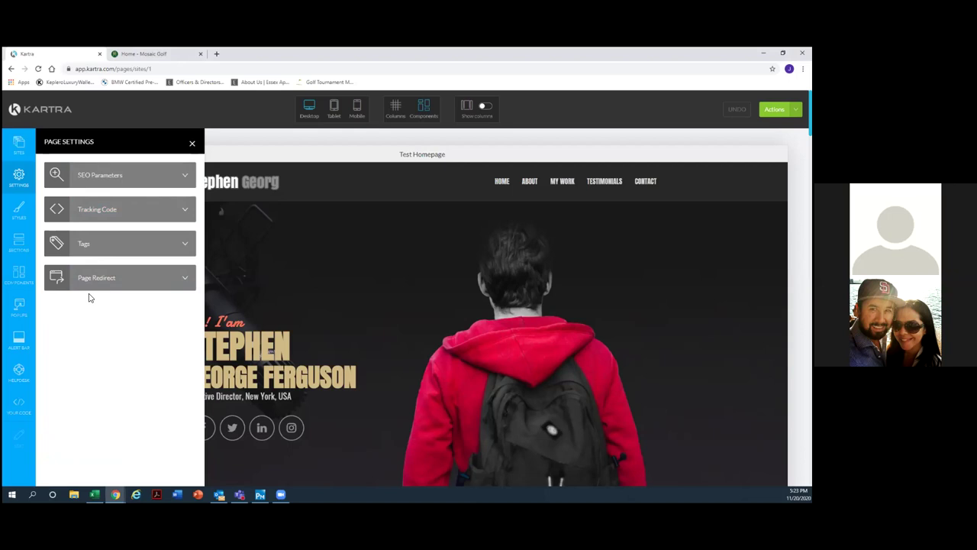
left_click(100, 217)
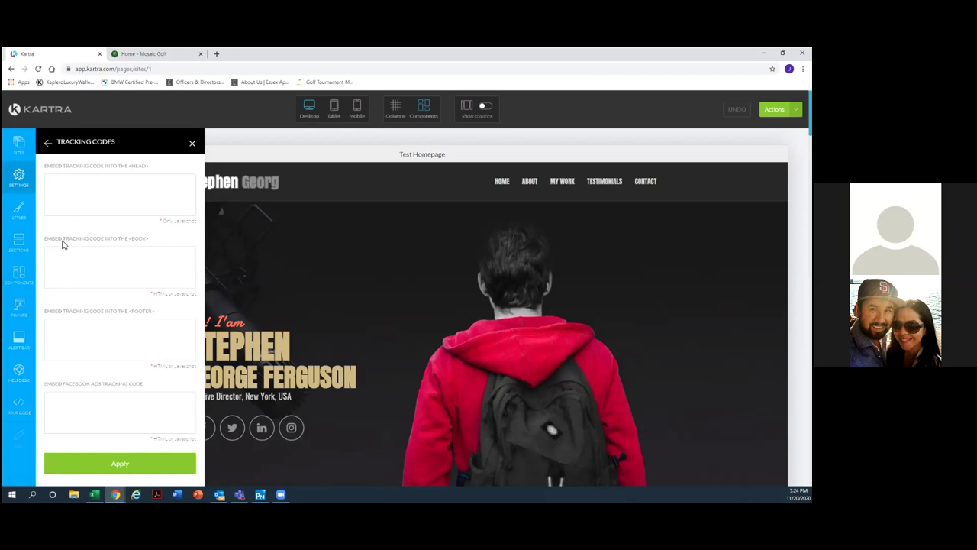
Place the cursor in the empty HEAD tracking code box.
left_click(83, 185)
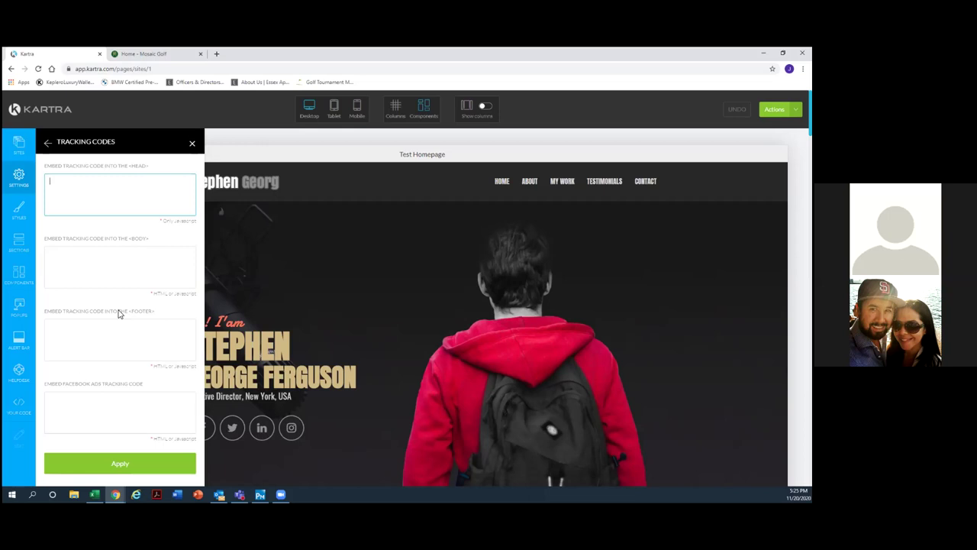
Leave the Facebook Ads and HEAD tracking boxes empty and go back to Page Settings.
left_click(103, 418)
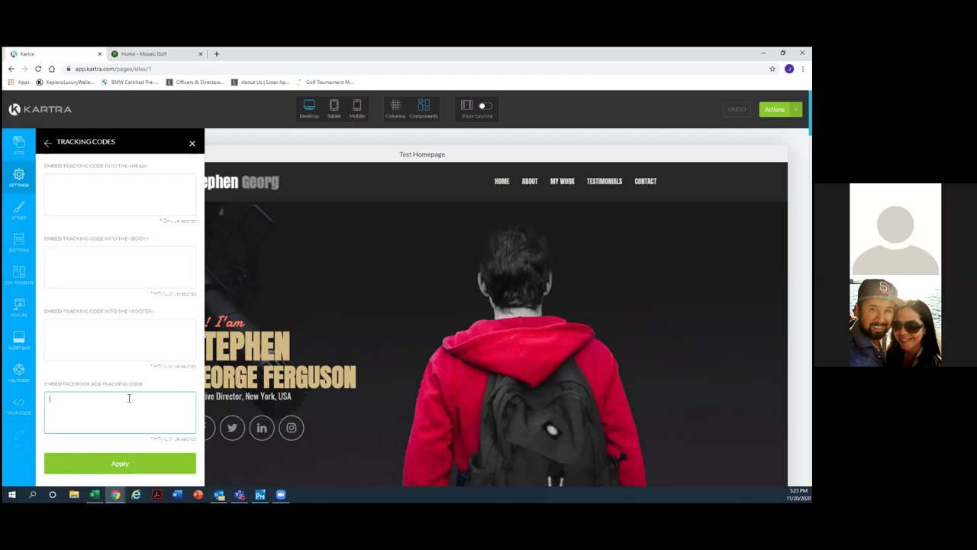
left_click(87, 187)
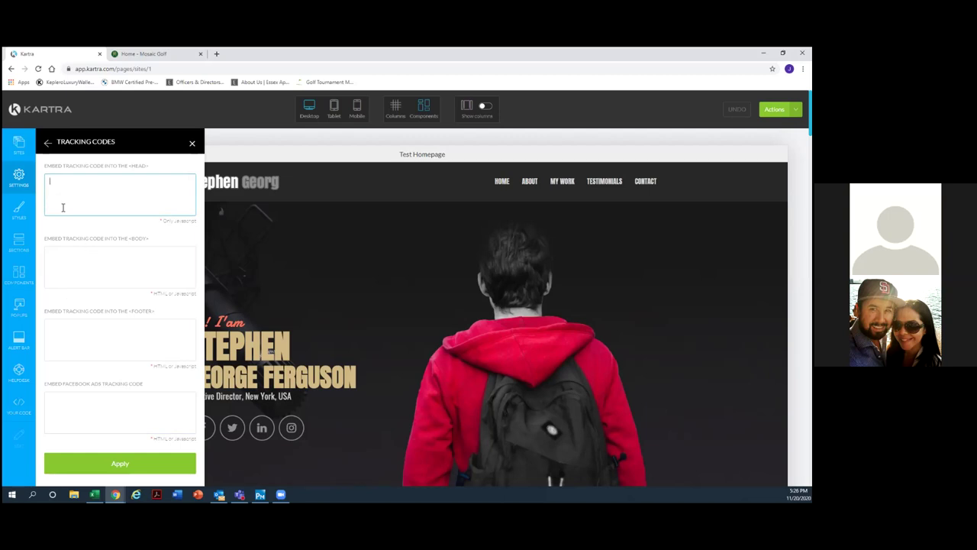
right_click(71, 231)
left_click(63, 228)
left_click(46, 145)
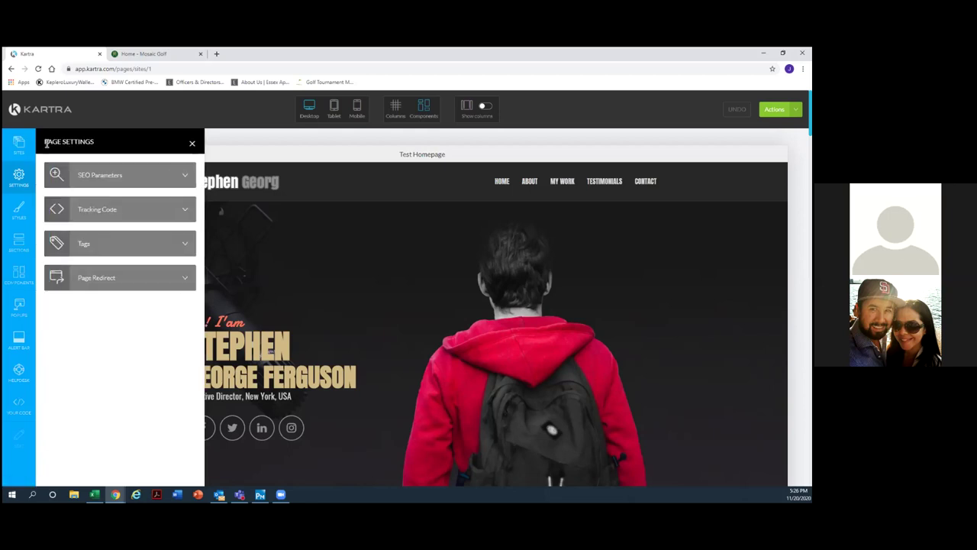
left_click(97, 248)
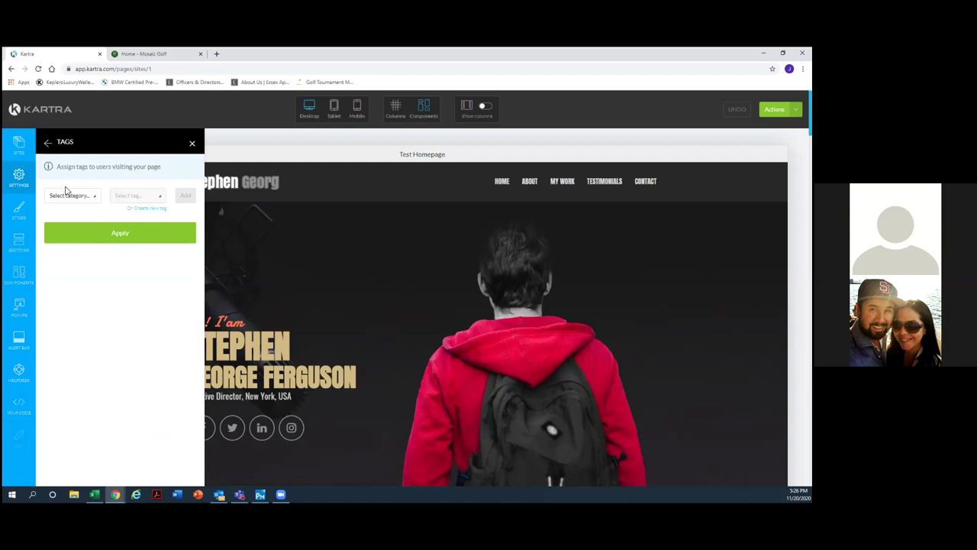
left_click(47, 145)
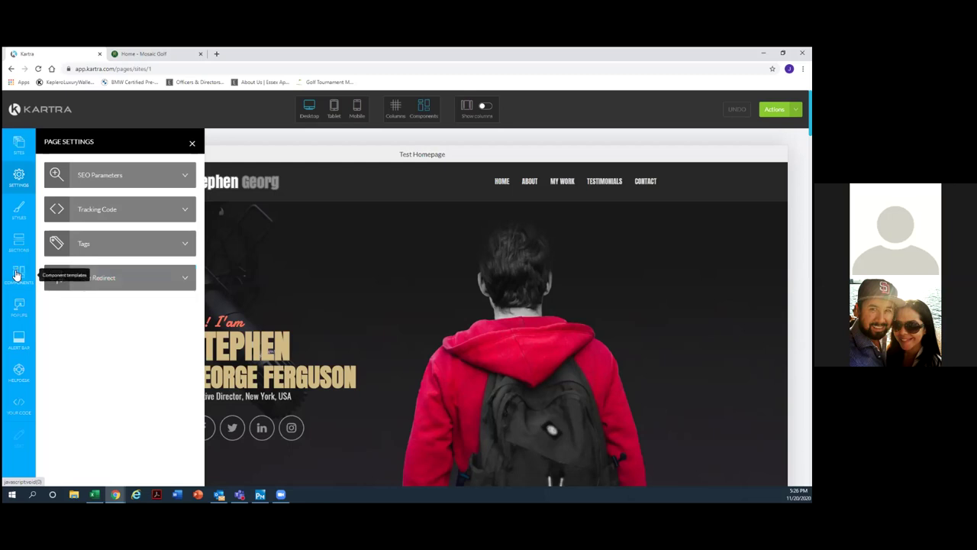
Show the section template categories such as Hero Sections, Features, Call To Action and Opt-in Forms.
left_click(16, 281)
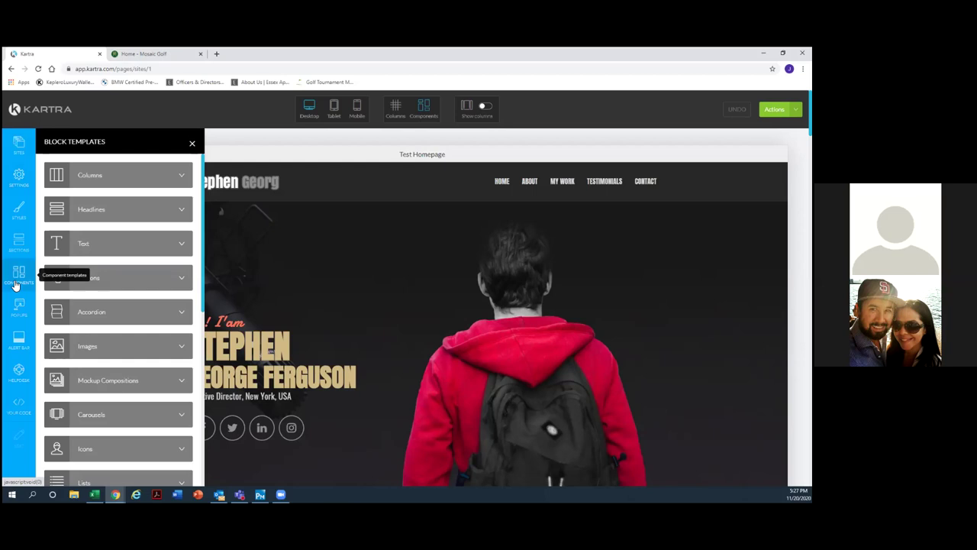
left_click(21, 243)
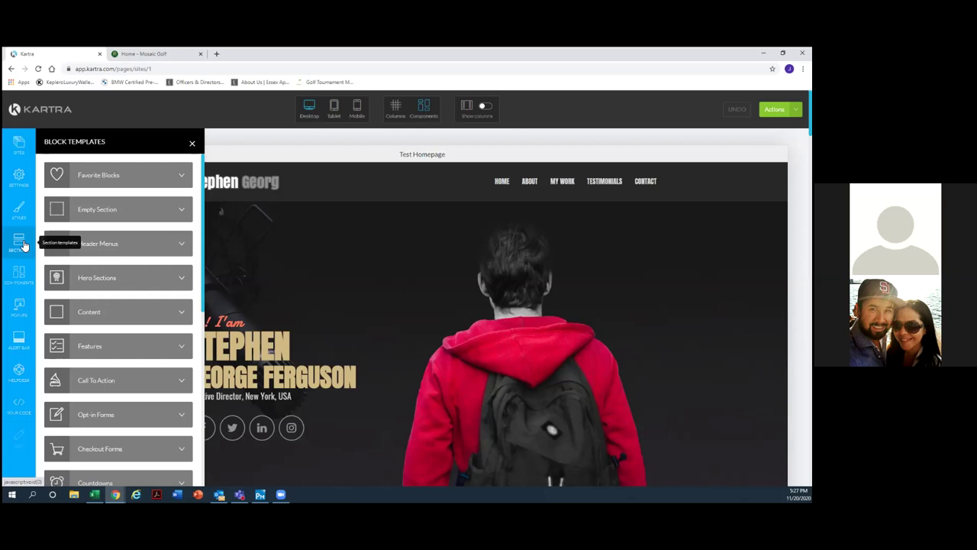
left_click(114, 279)
Add the dark Our Features section with four feature items above the hero.
left_click(132, 347)
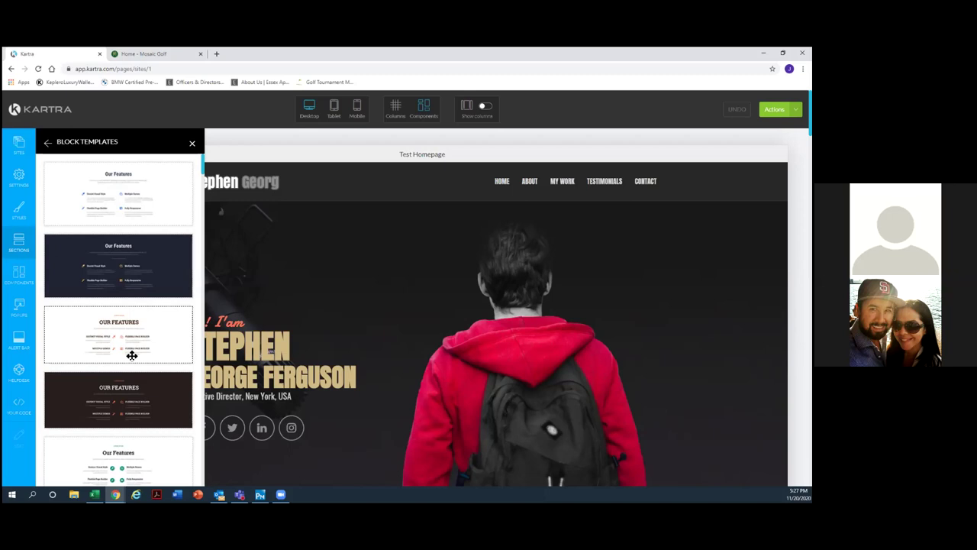
left_click_drag(107, 246, 440, 229)
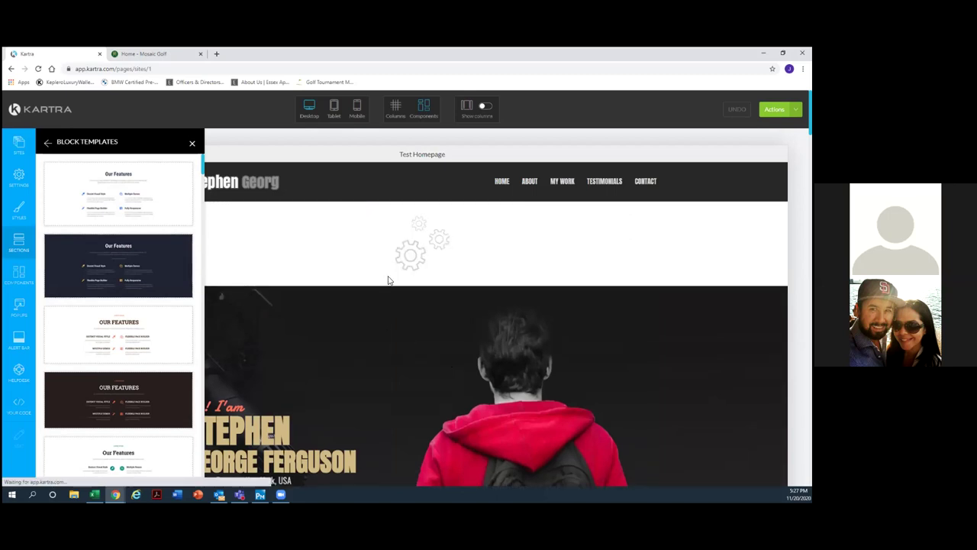
scroll(492, 350, "down", 3)
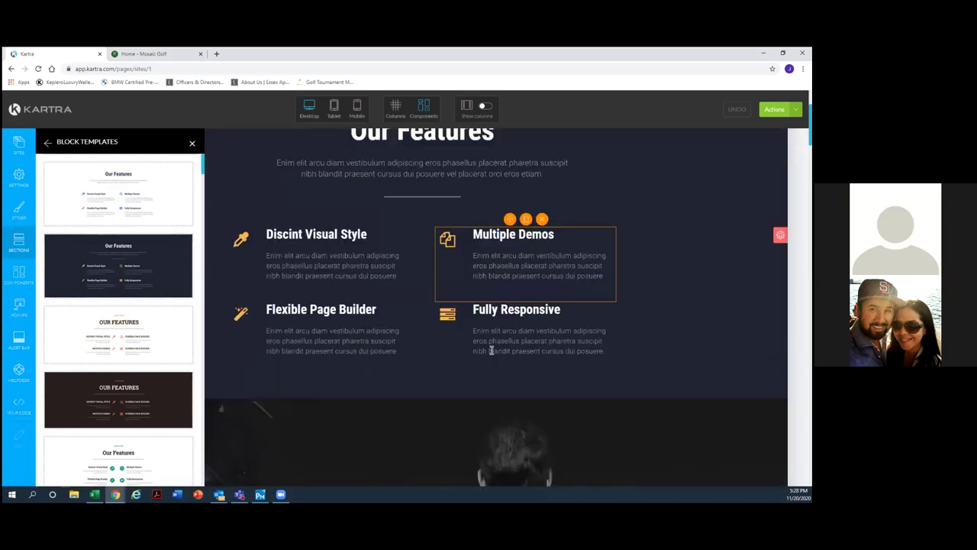
scroll(479, 321, "up", 3)
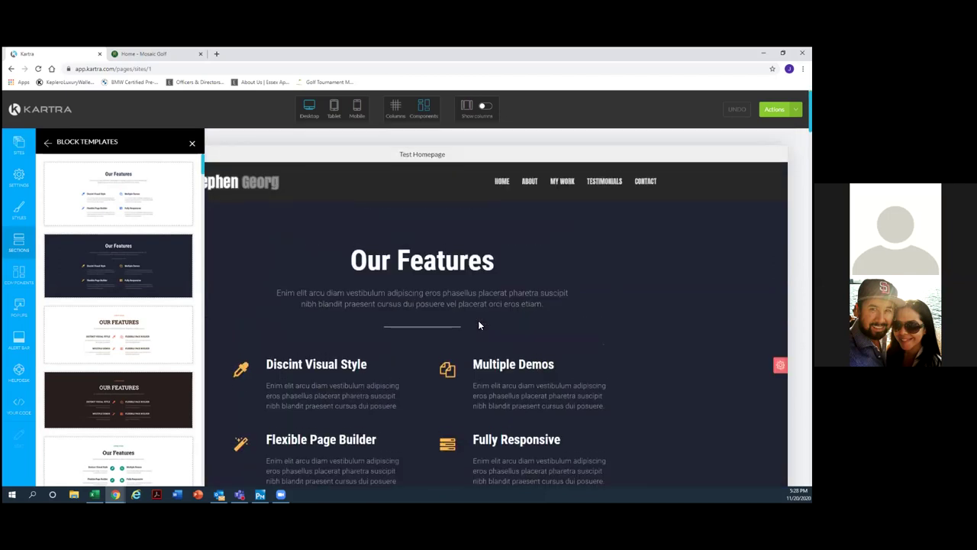
mouse_move(478, 321)
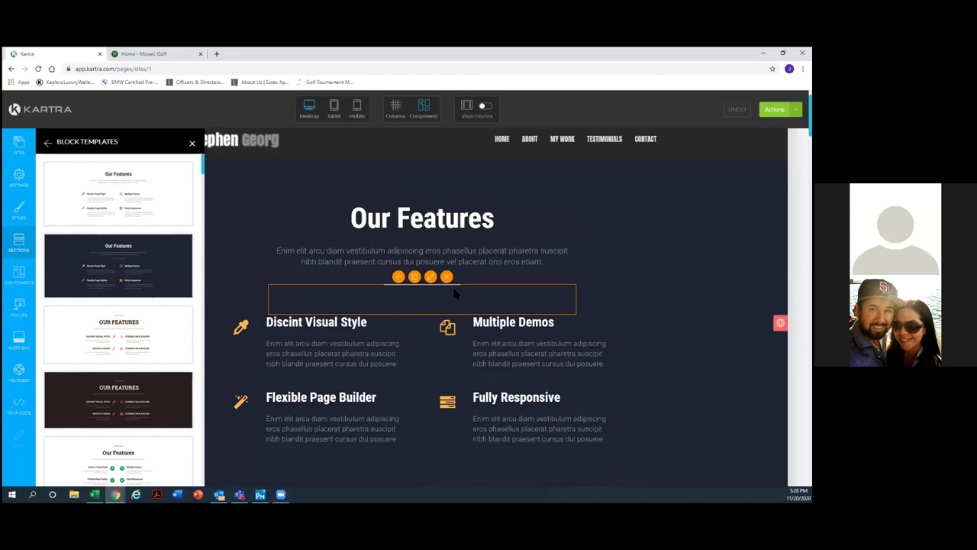
Add a white Our Features section at the top and a Coming Soon countdown section.
left_click_drag(161, 203, 413, 206)
left_click(47, 145)
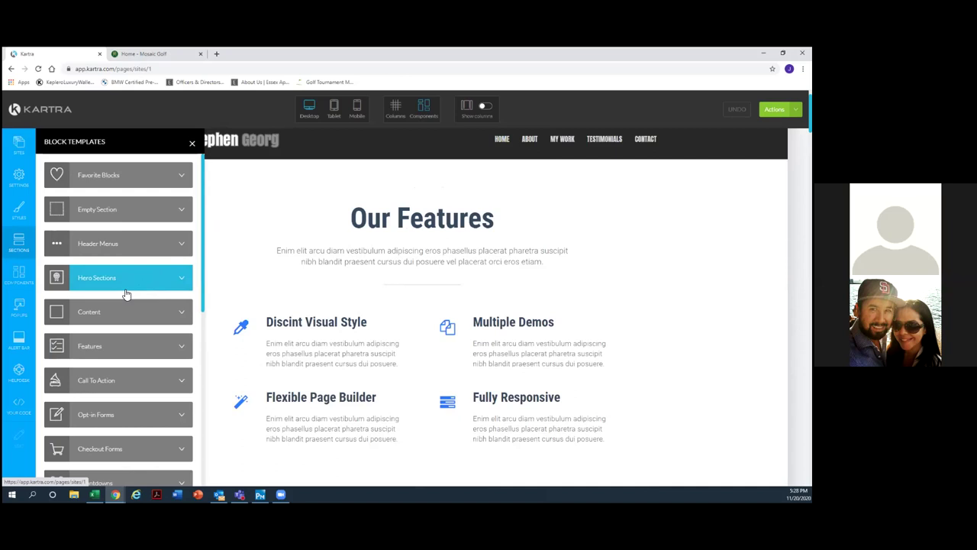
scroll(127, 296, "down", 3)
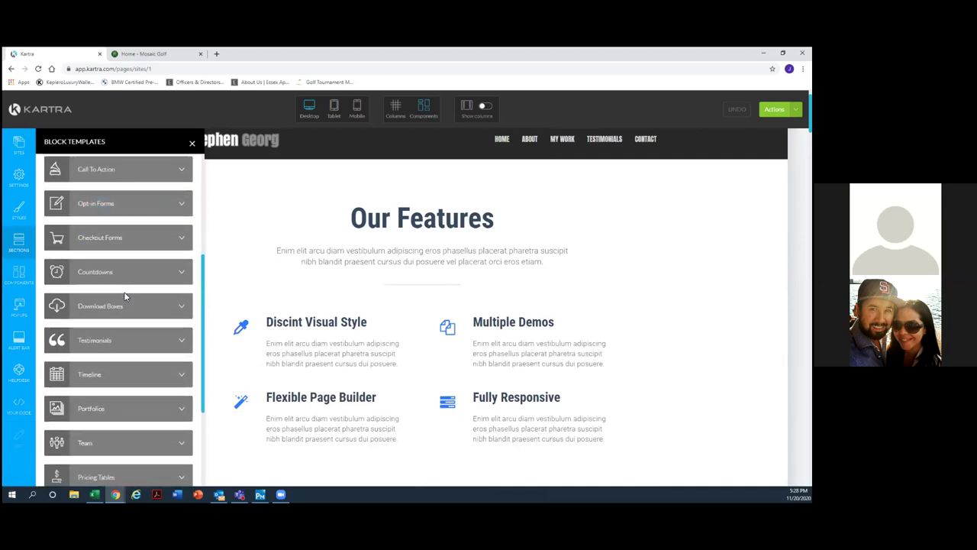
left_click(126, 279)
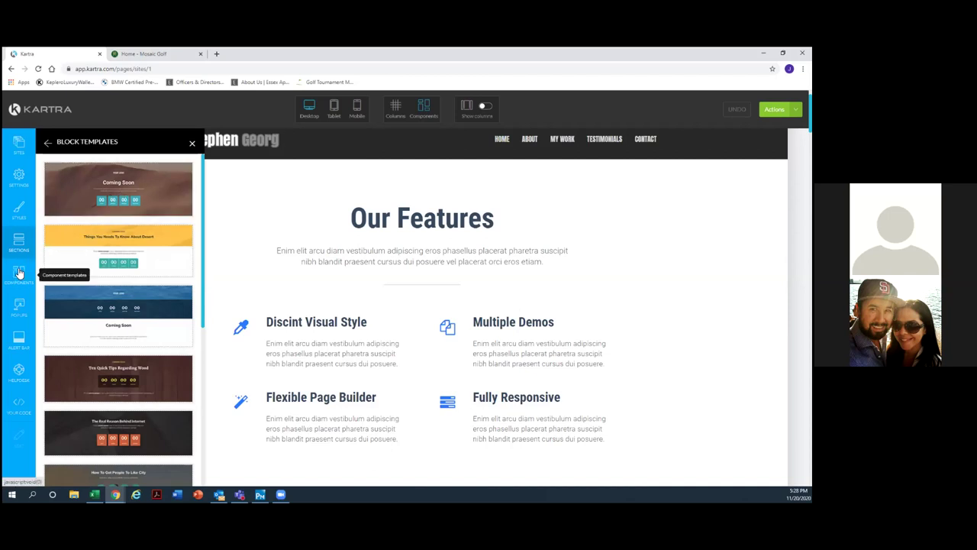
left_click_drag(141, 196, 431, 336)
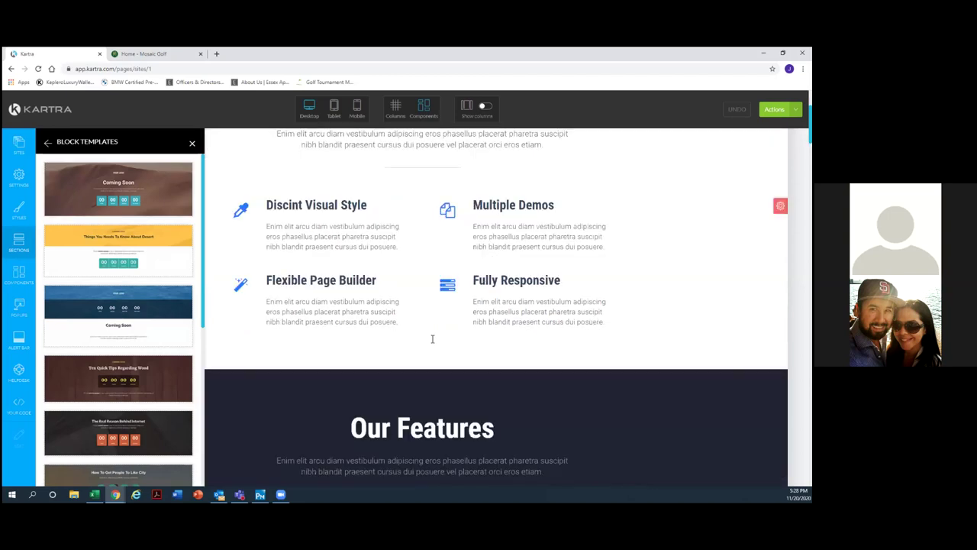
Scroll down to the hero and switch the panel to component categories.
scroll(432, 336, "down", 3)
scroll(432, 336, "down", 1)
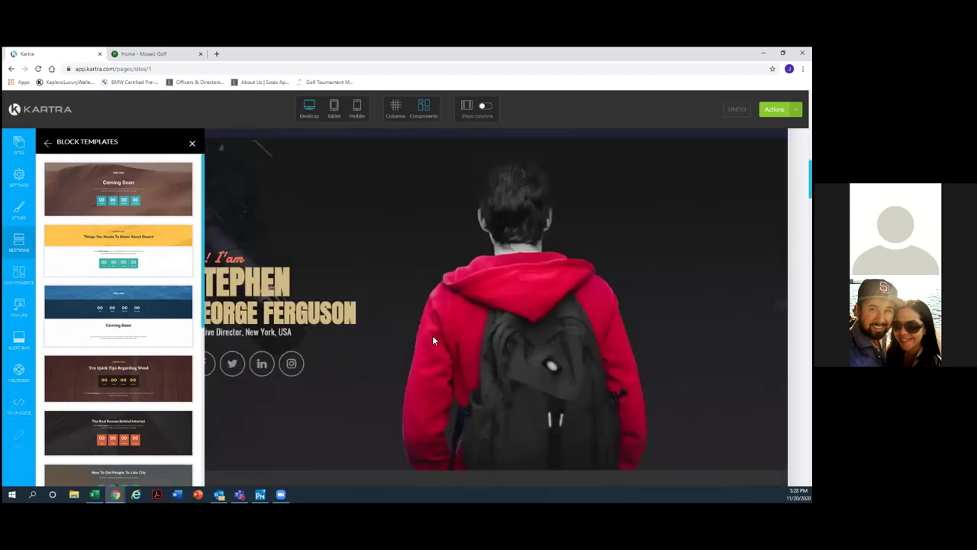
scroll(433, 336, "down", 4)
scroll(433, 336, "up", 3)
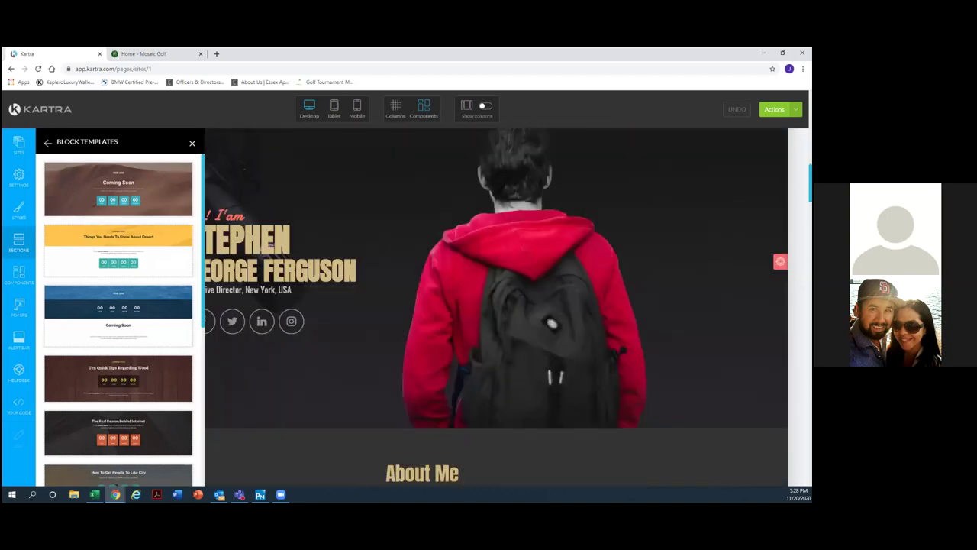
mouse_move(780, 261)
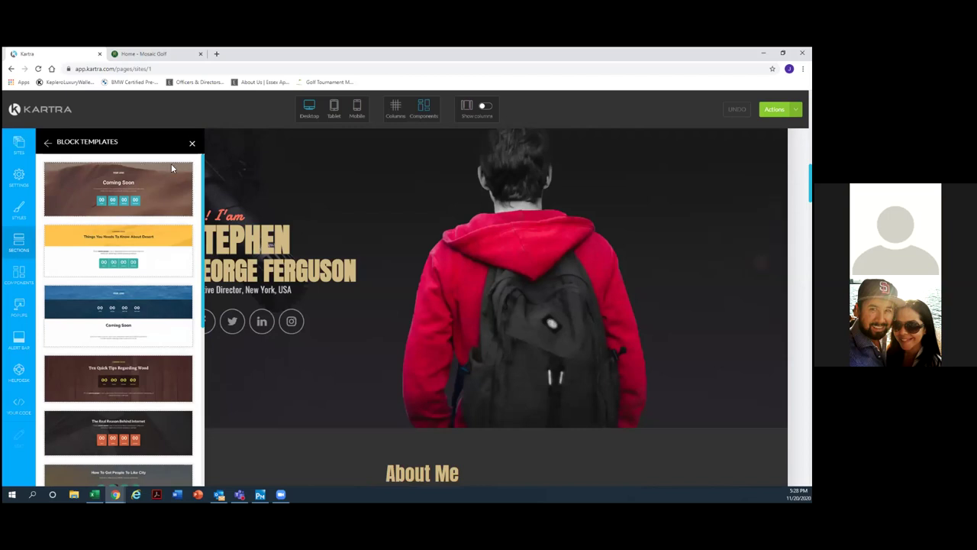
left_click(19, 275)
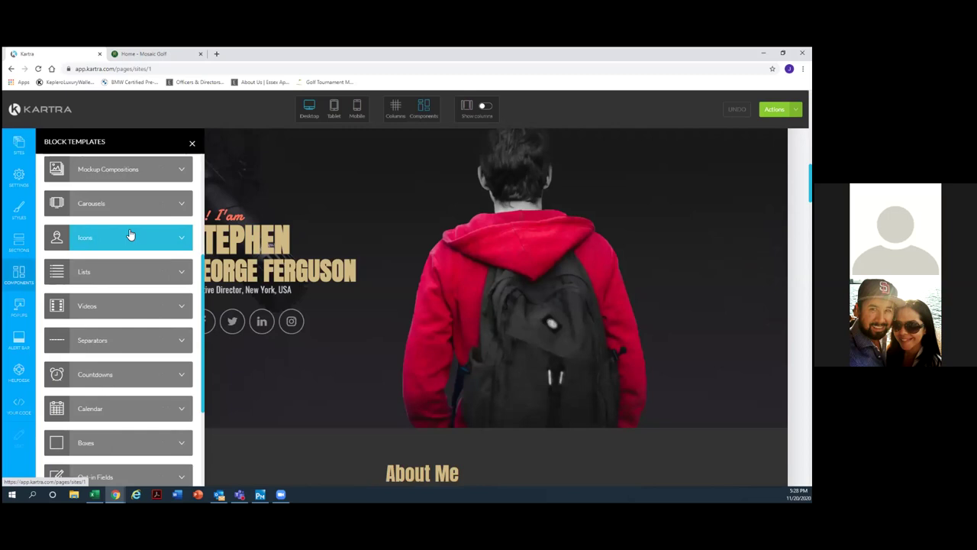
Place a Lists block (Distinct Visual Style, Flexible Page Builder, Cross Browser Supported) under the header and close Block Templates.
left_click(131, 272)
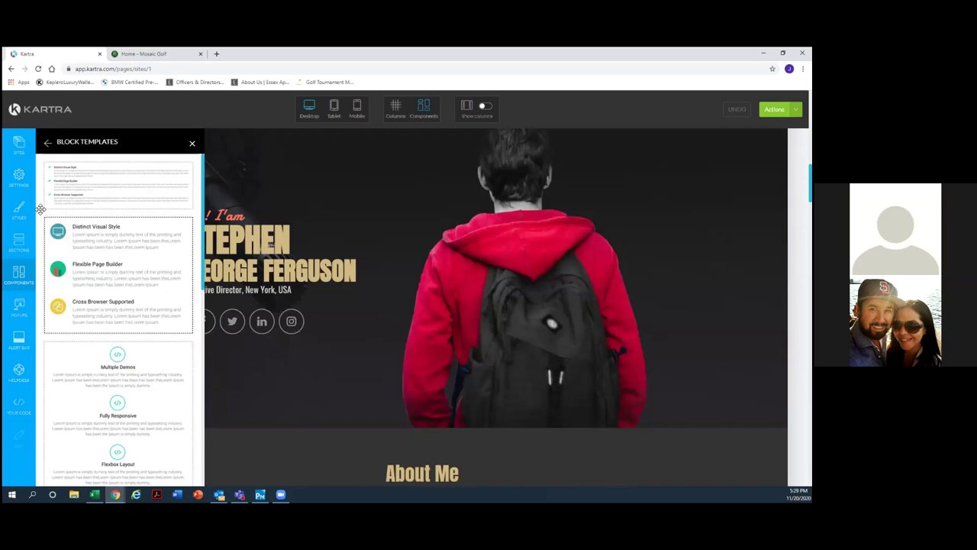
scroll(174, 281, "down", 1)
left_click_drag(145, 339, 420, 247)
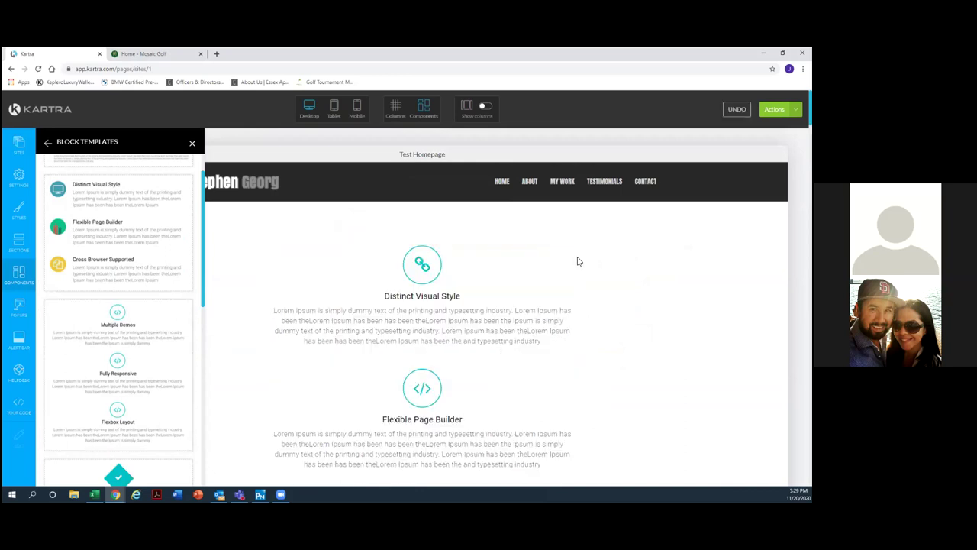
scroll(579, 262, "down", 7)
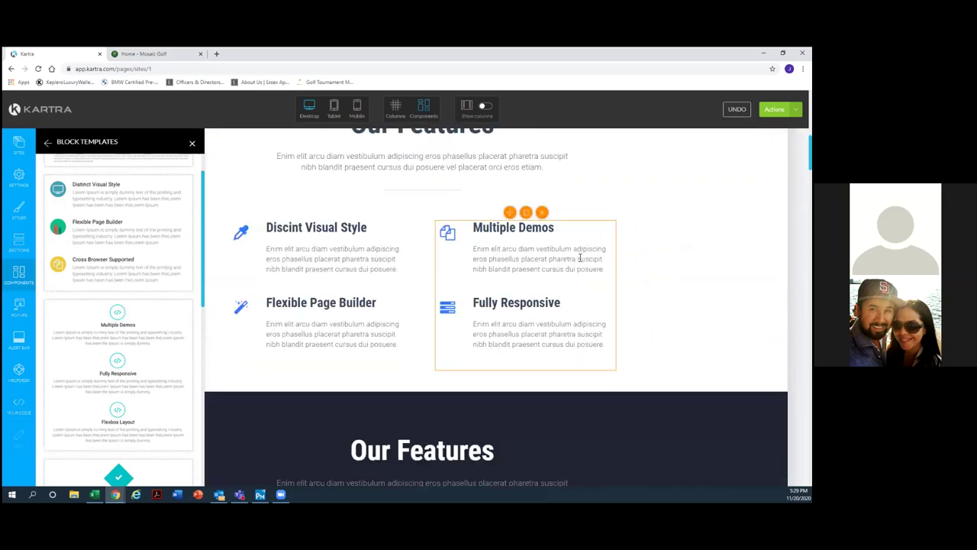
scroll(578, 260, "up", 5)
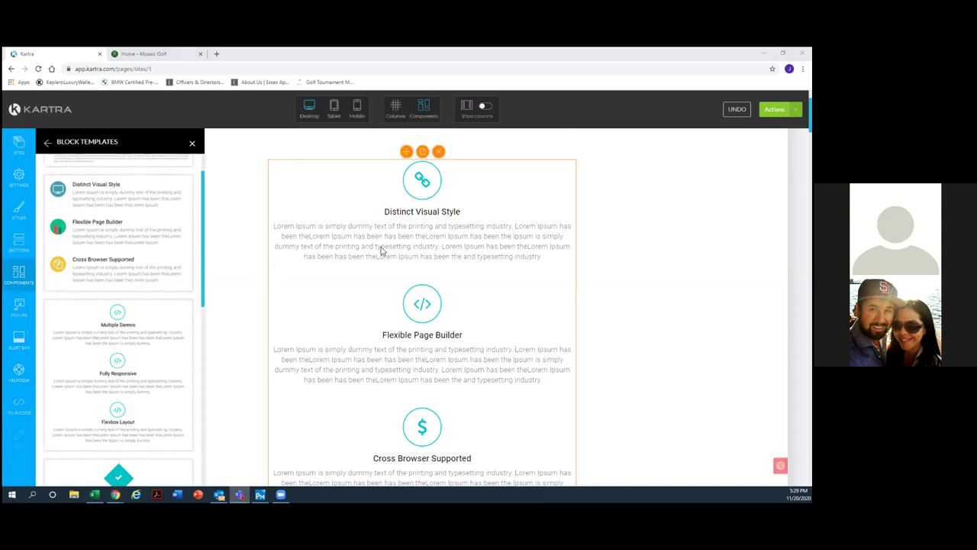
scroll(382, 251, "up", 2)
left_click(192, 145)
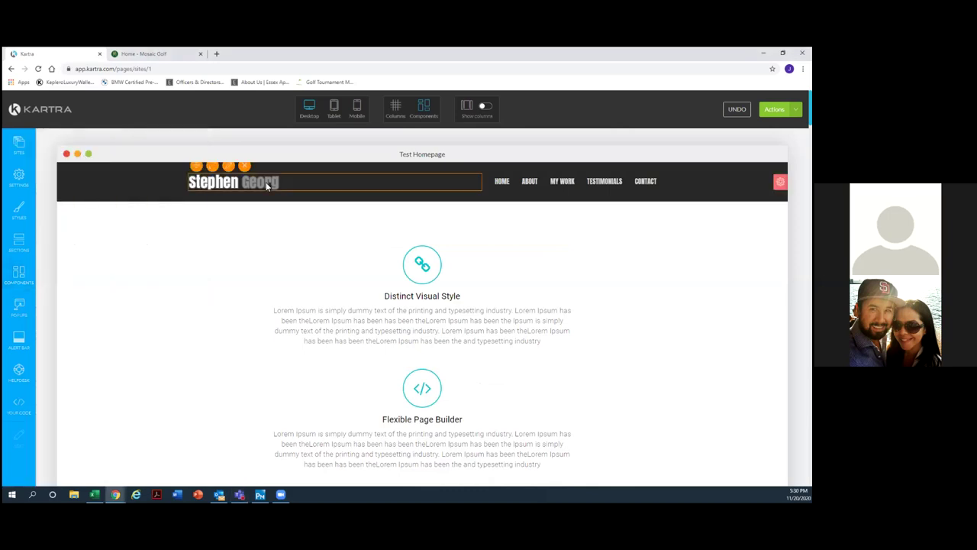
scroll(299, 242, "down", 3)
scroll(299, 242, "down", 10)
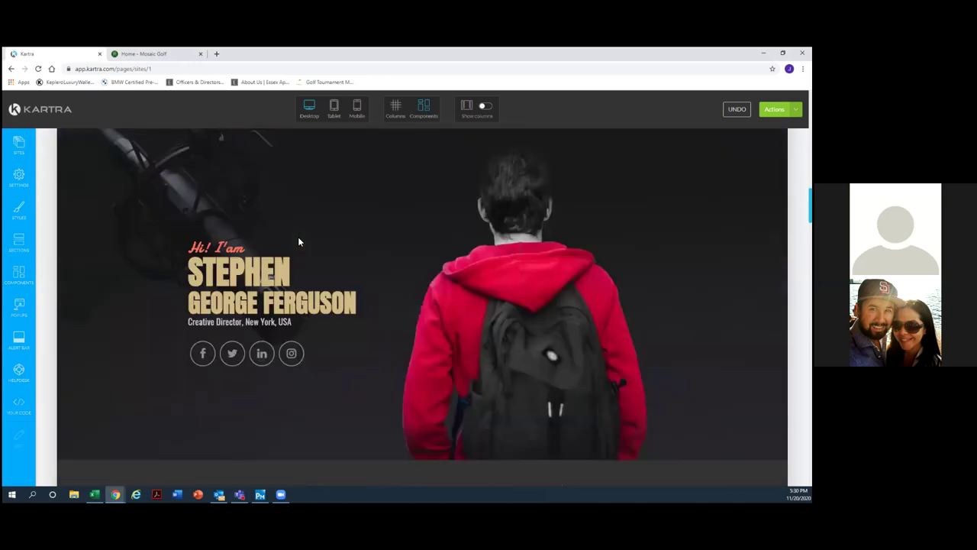
scroll(298, 242, "up", 1)
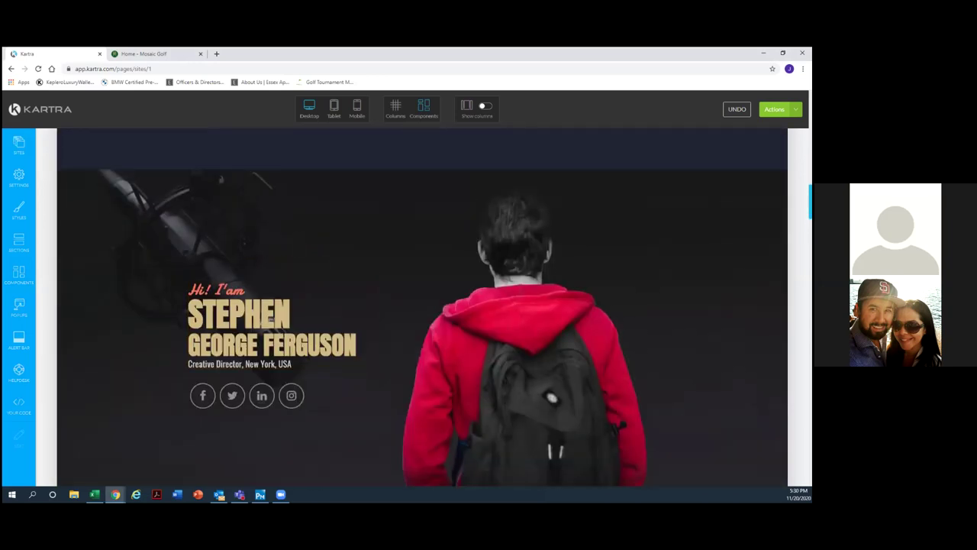
key("alt+Tab")
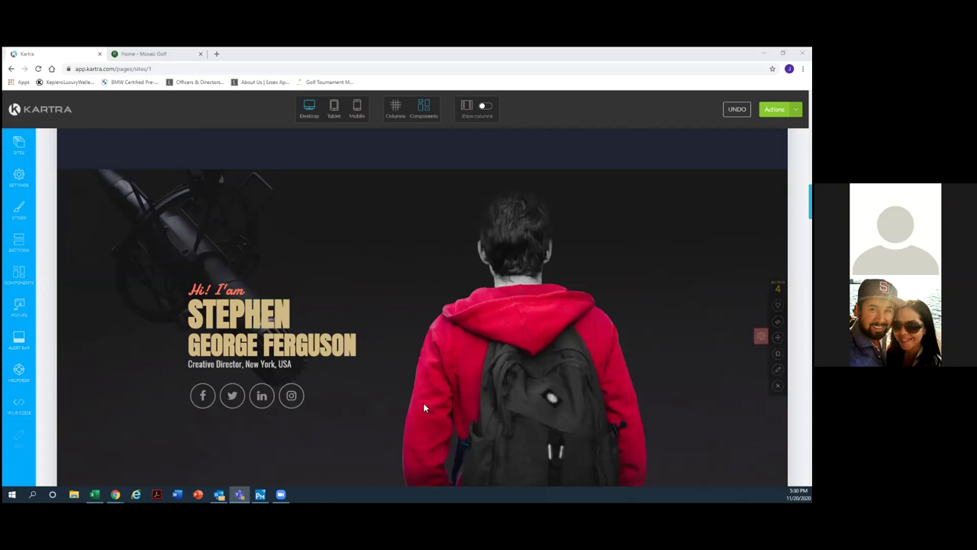
scroll(523, 302, "up", 1)
scroll(538, 197, "down", 1)
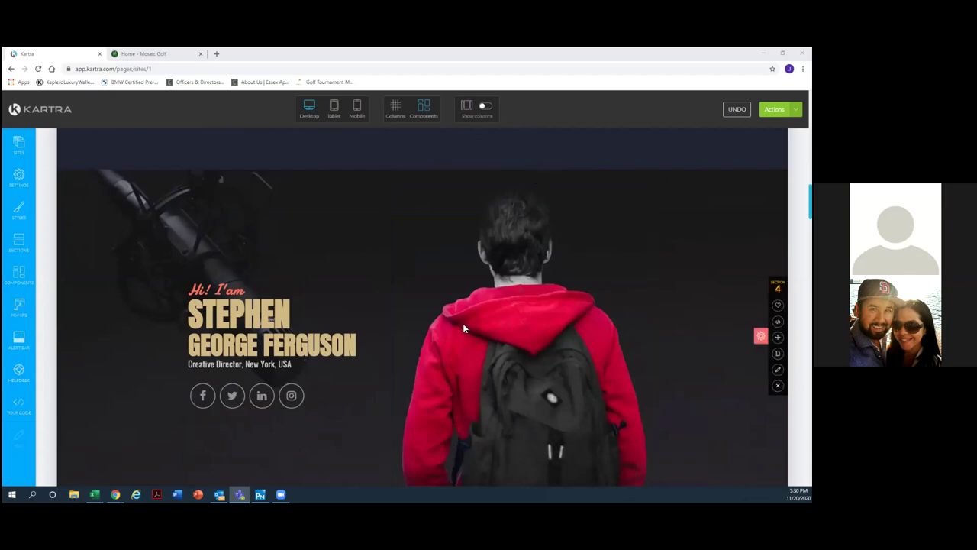
left_click(532, 322)
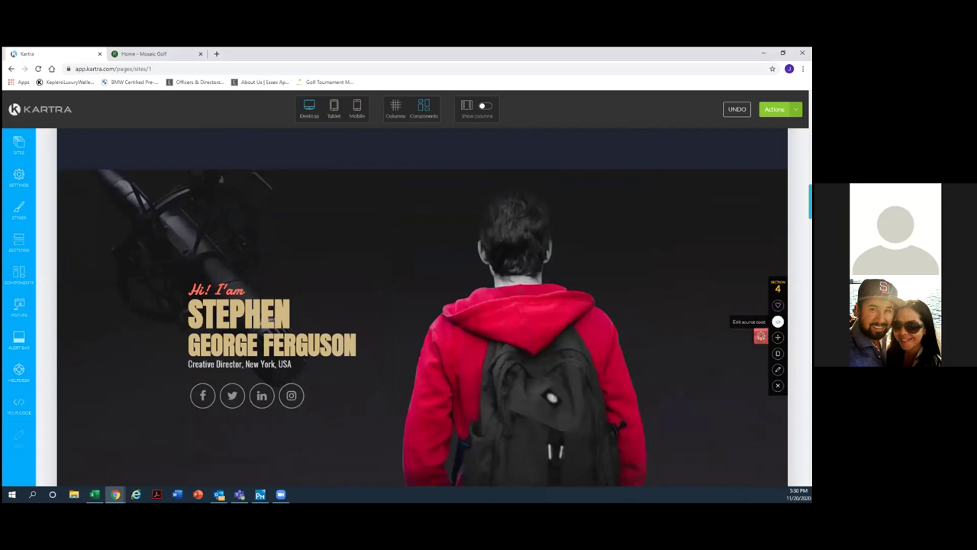
Replace the hero background with a golf course photo found by searching 'golf' in the Image Library.
left_click(778, 369)
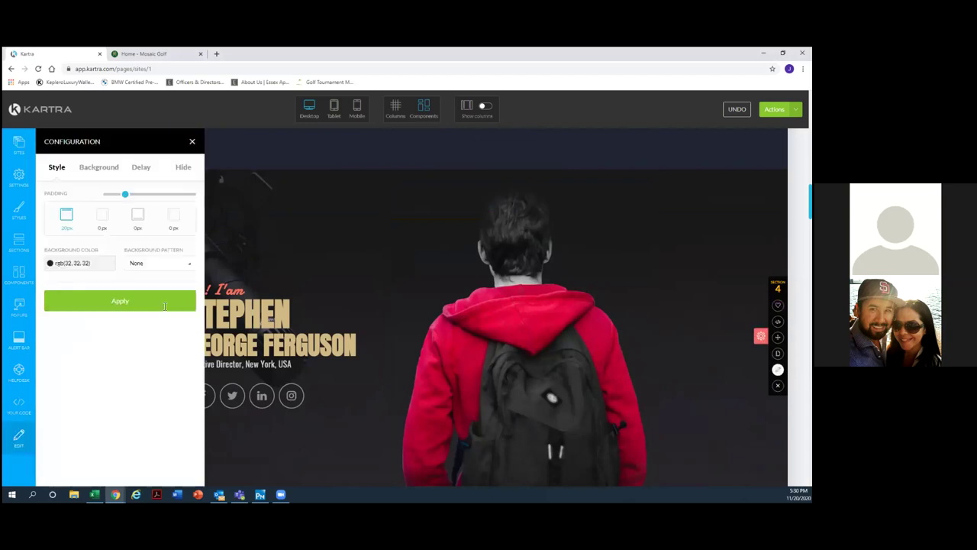
left_click(98, 168)
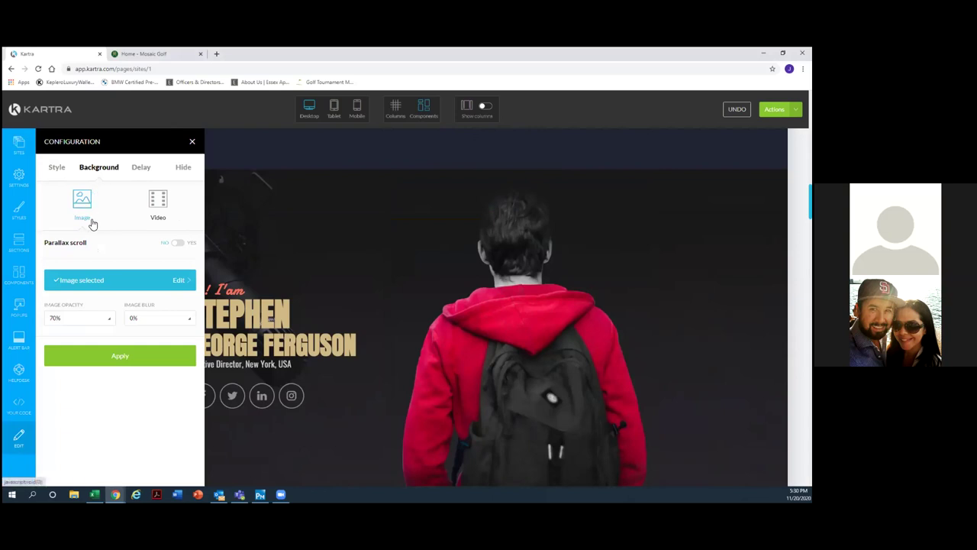
left_click(98, 283)
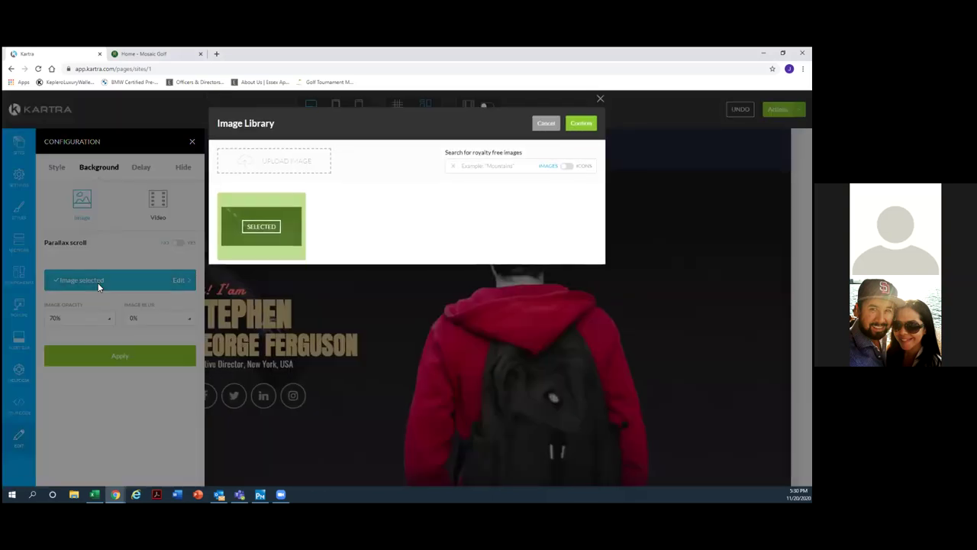
left_click(279, 203)
left_click(518, 174)
type("golf")
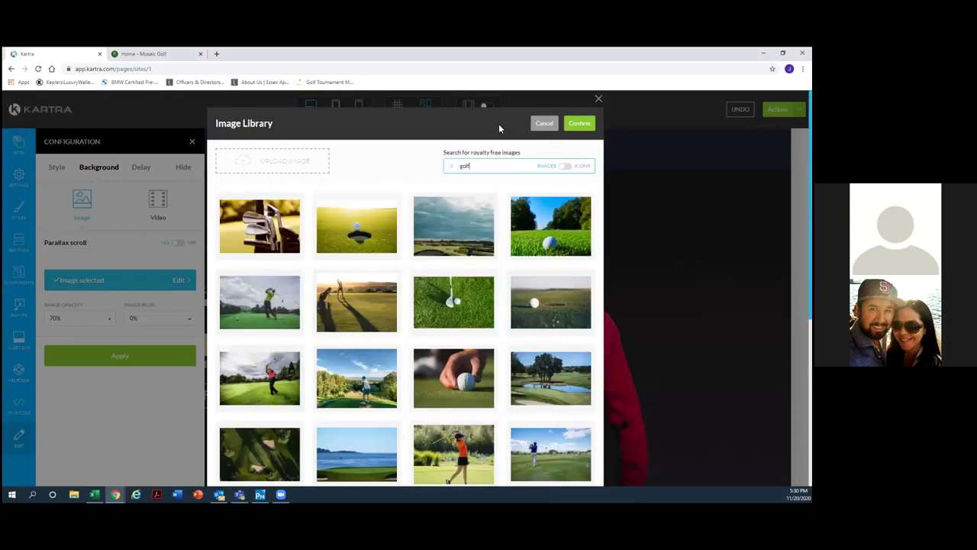
left_click(266, 301)
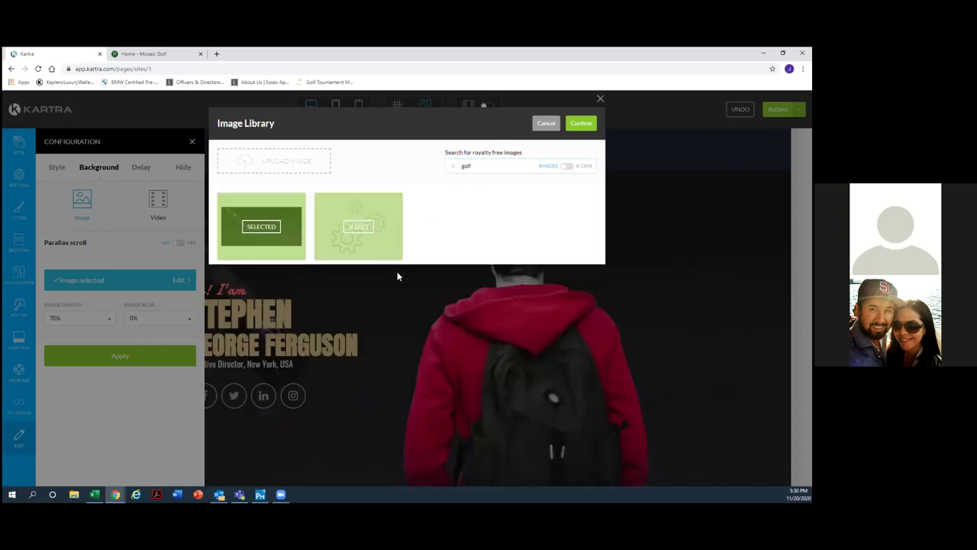
left_click(363, 230)
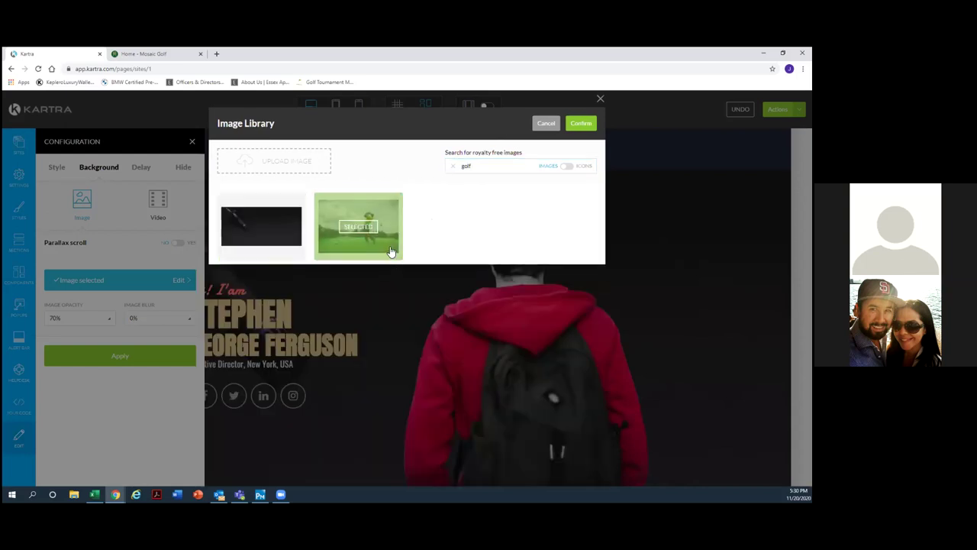
left_click(585, 125)
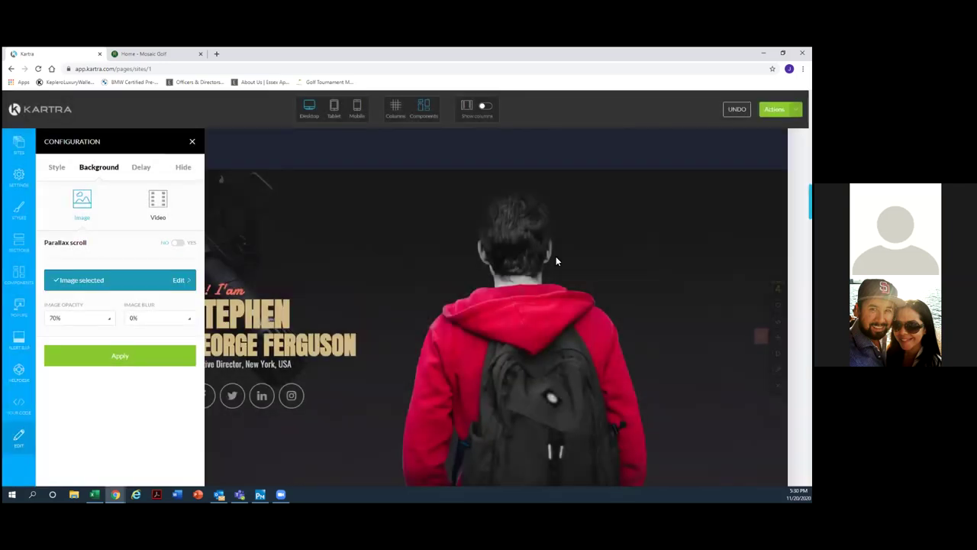
left_click(109, 367)
left_click(191, 141)
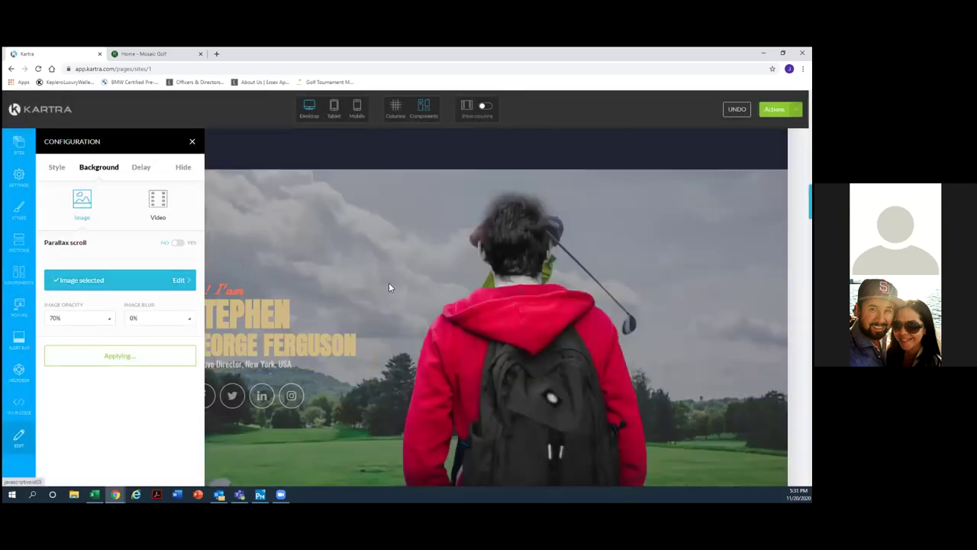
Select the hero's headline name text, then clear the selection.
mouse_move(501, 313)
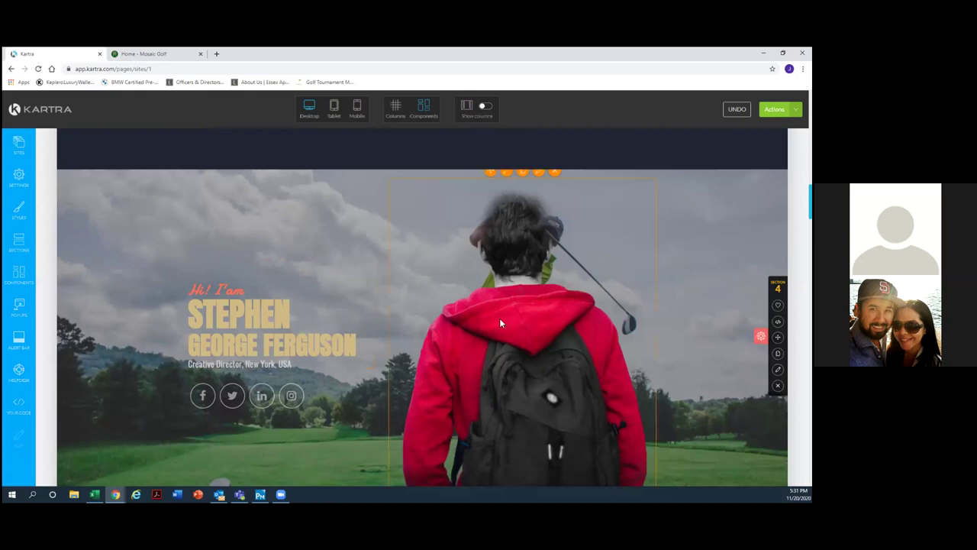
scroll(345, 309, "down", 1)
scroll(345, 309, "down", 2)
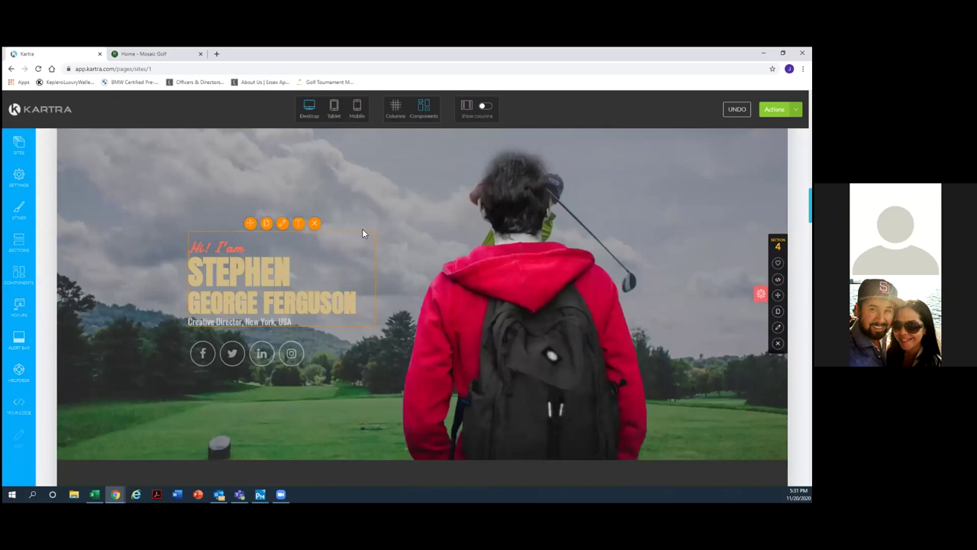
left_click_drag(362, 228, 426, 207)
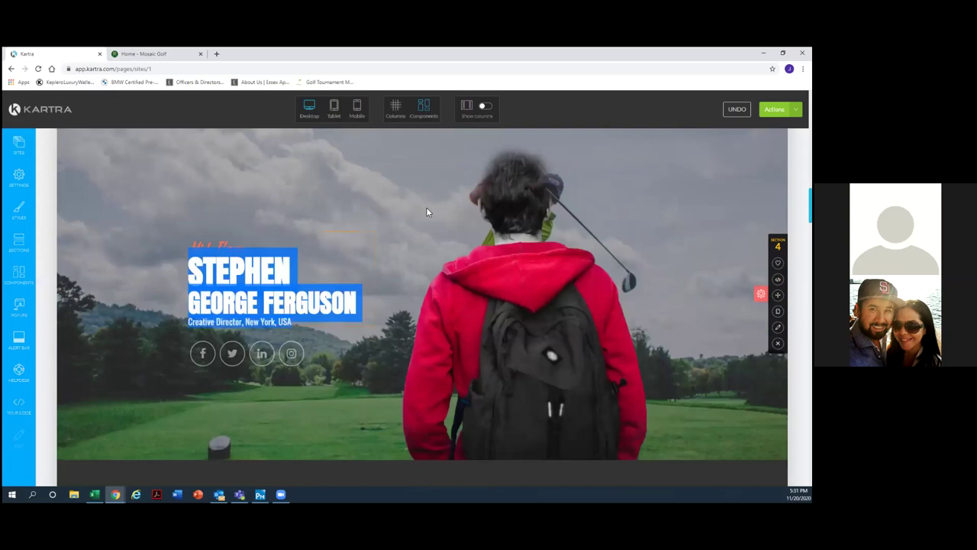
left_click(330, 195)
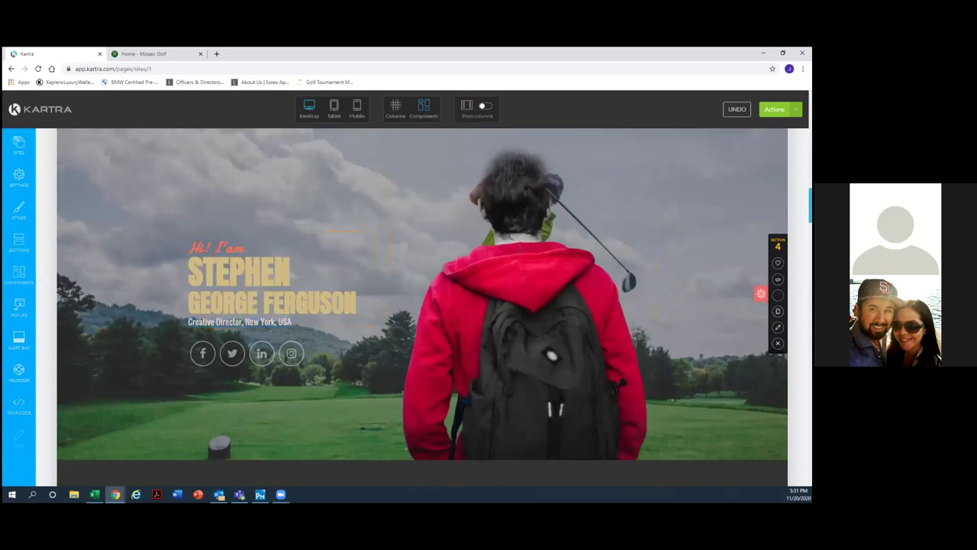
Recheck the hero's background settings, then close the panel and try repositioning the section.
left_click(778, 327)
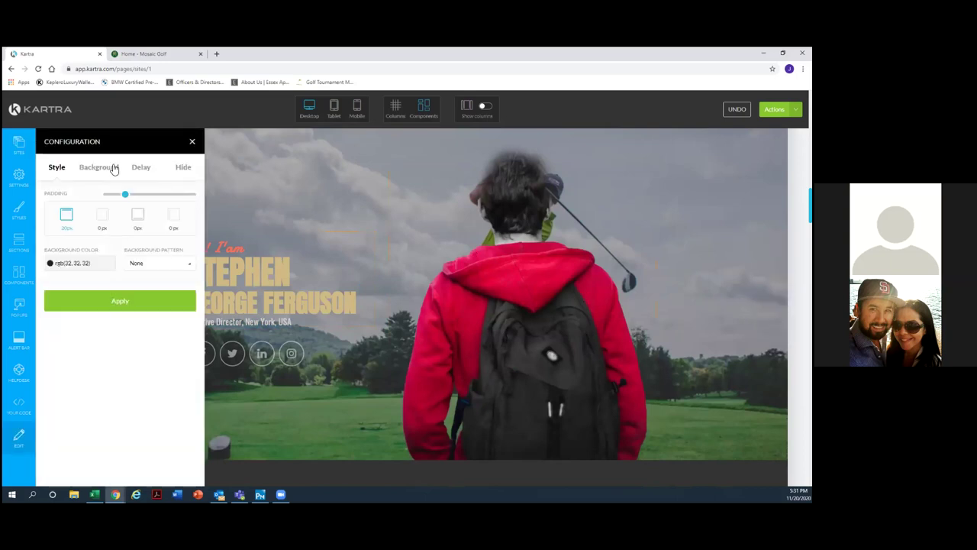
left_click(112, 167)
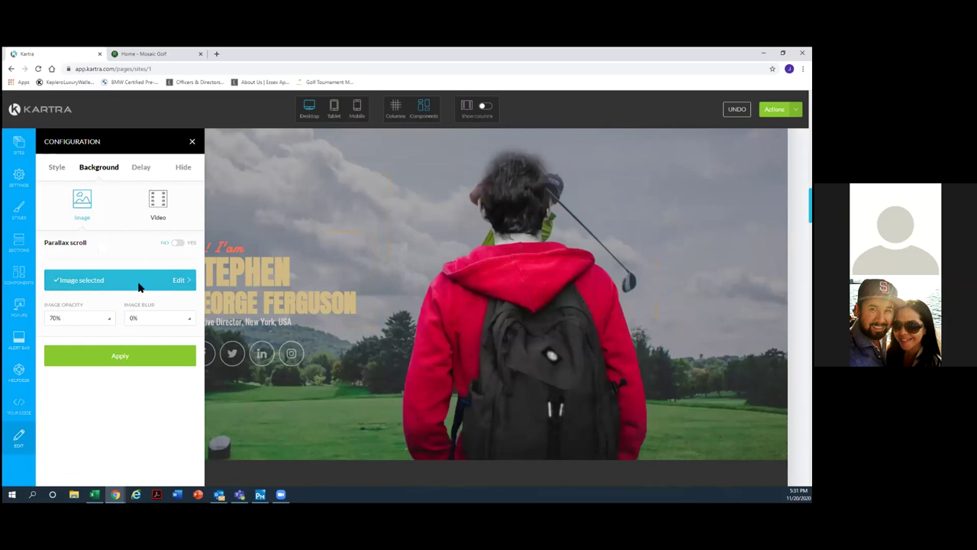
mouse_move(778, 295)
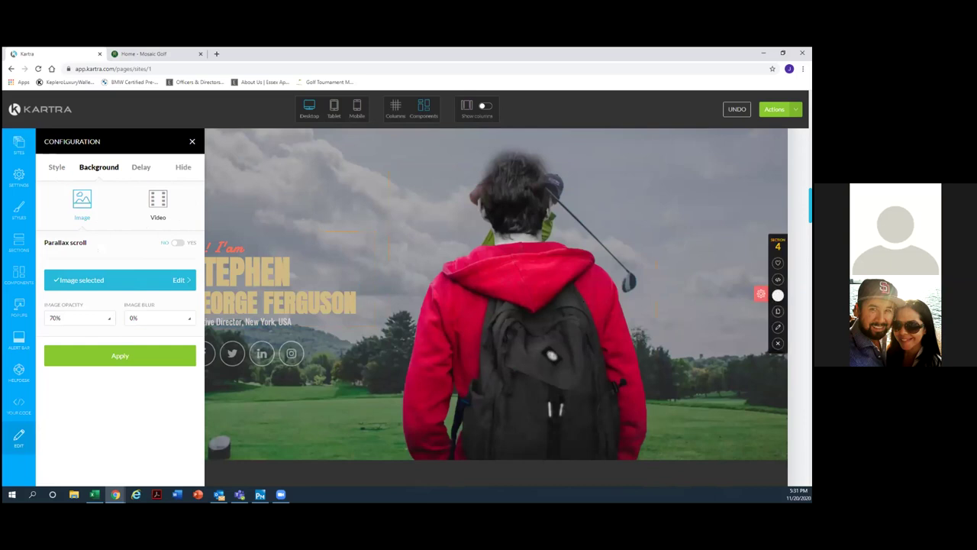
left_click(778, 295)
left_click(192, 144)
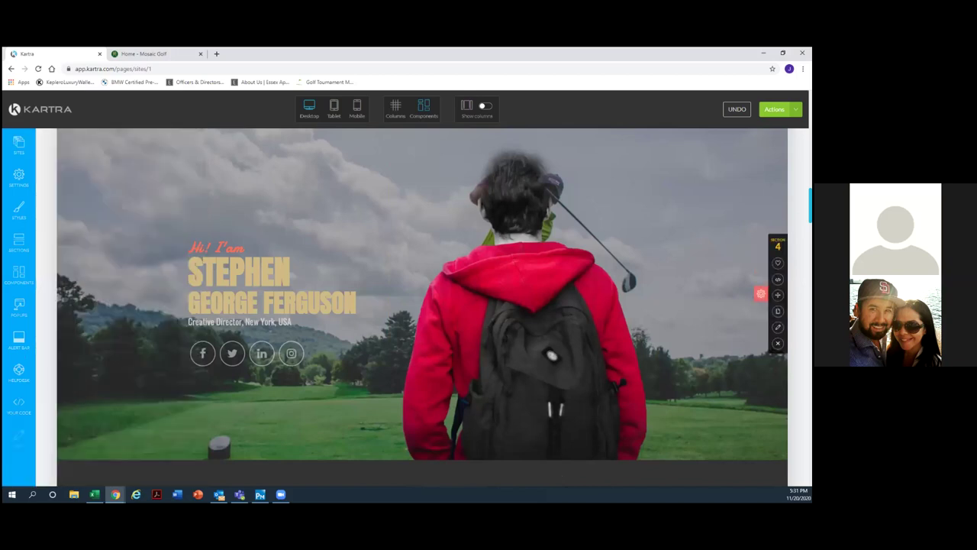
left_click_drag(778, 295, 305, 129)
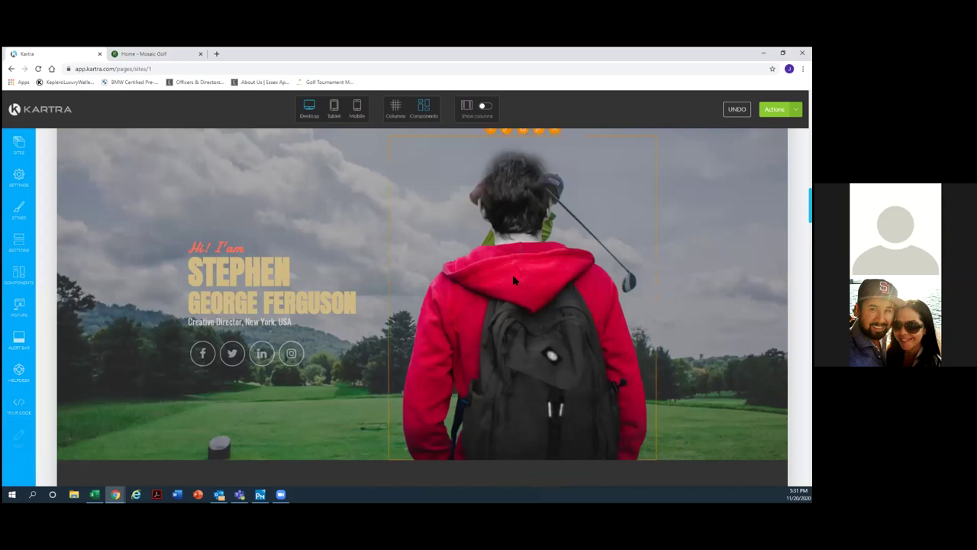
Delete the red-hoodie photo from the hero.
scroll(548, 214, "up", 1)
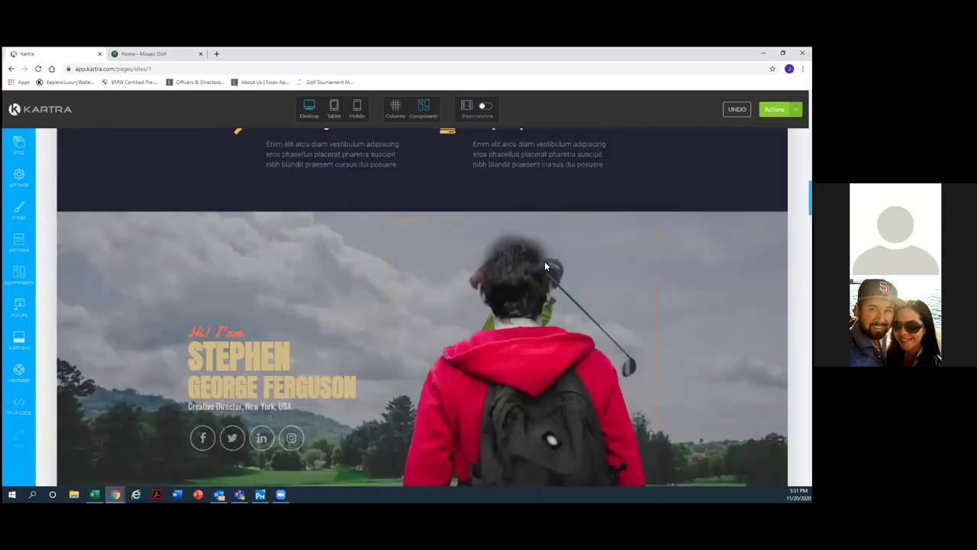
scroll(543, 332, "up", 1)
scroll(542, 332, "down", 1)
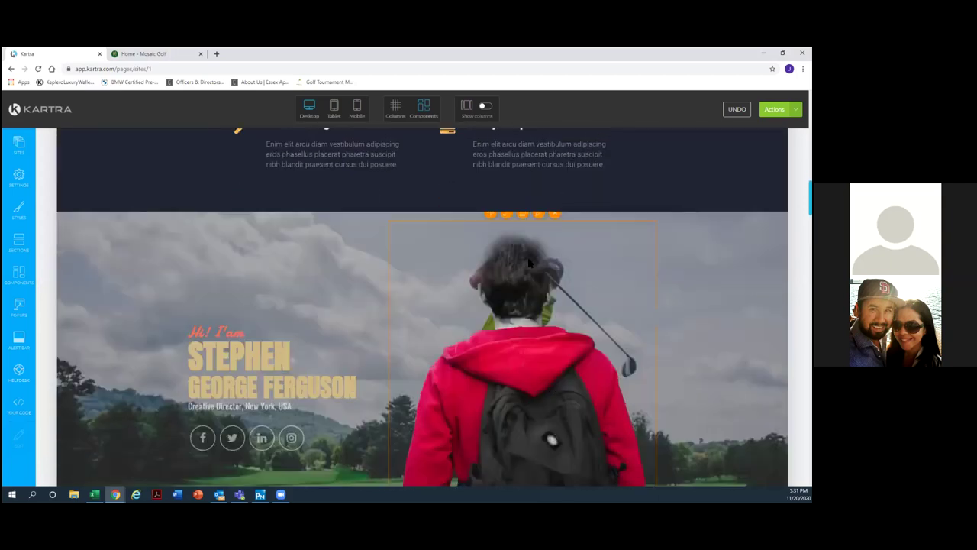
left_click(555, 214)
scroll(557, 315, "up", 2)
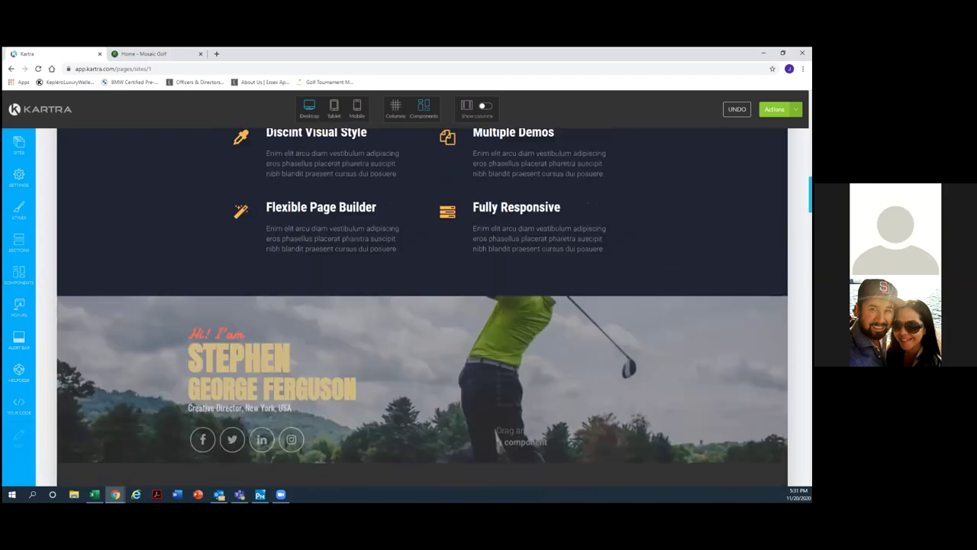
scroll(557, 314, "up", 1)
scroll(557, 314, "down", 2)
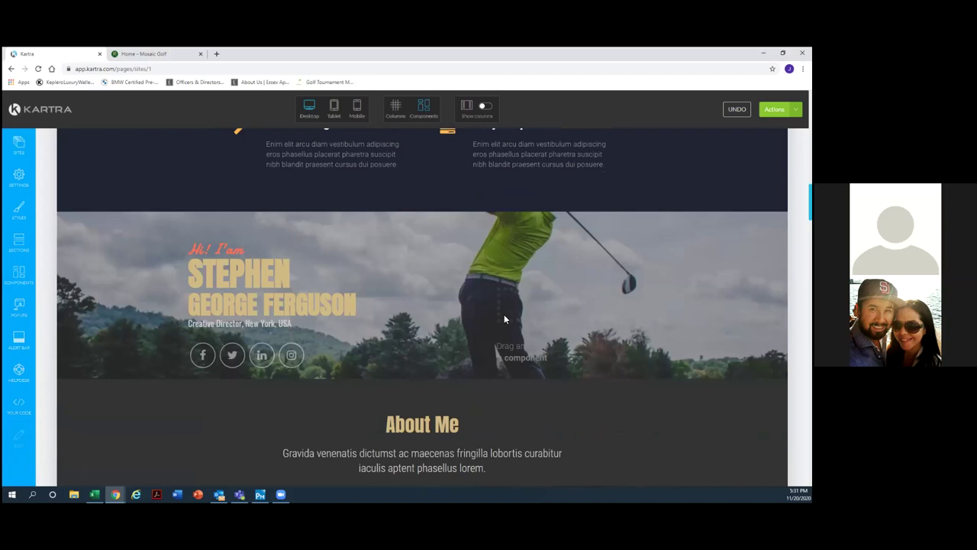
mouse_move(333, 307)
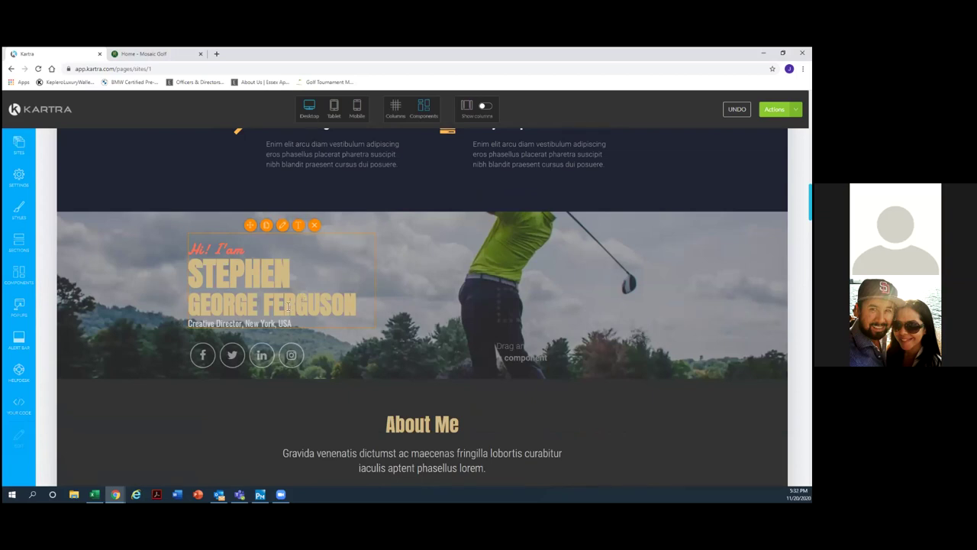
Preview the homepage at tablet width and scroll through it.
left_click(334, 109)
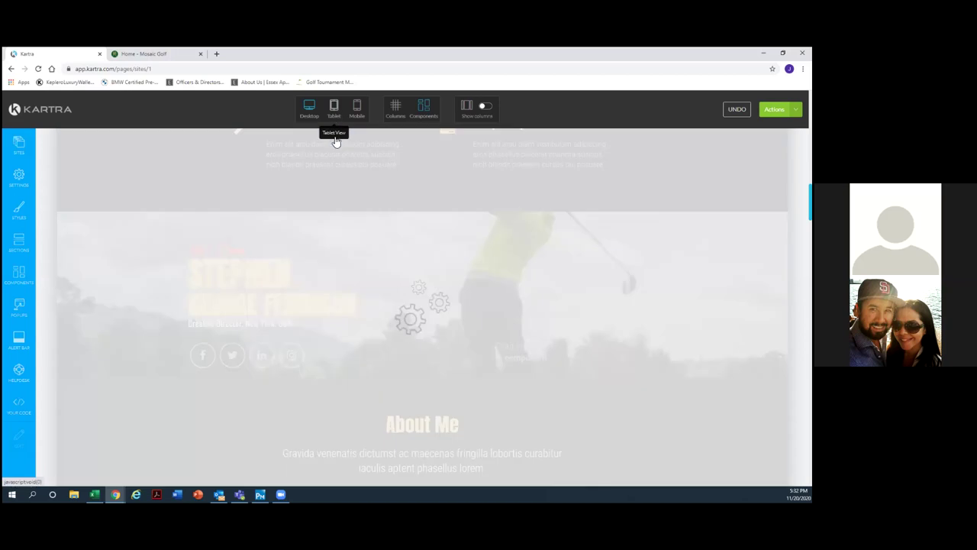
right_click(325, 192)
left_click(203, 302)
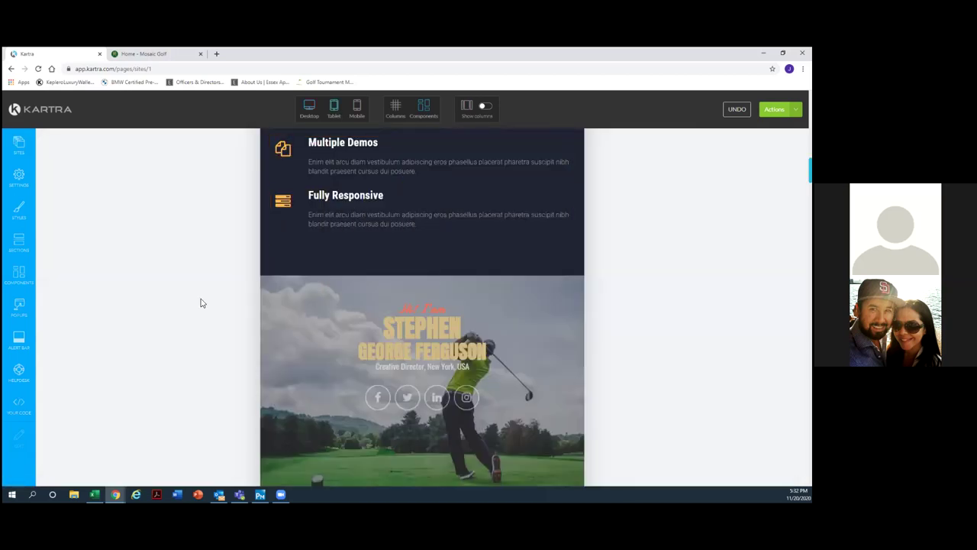
scroll(222, 328, "up", 1)
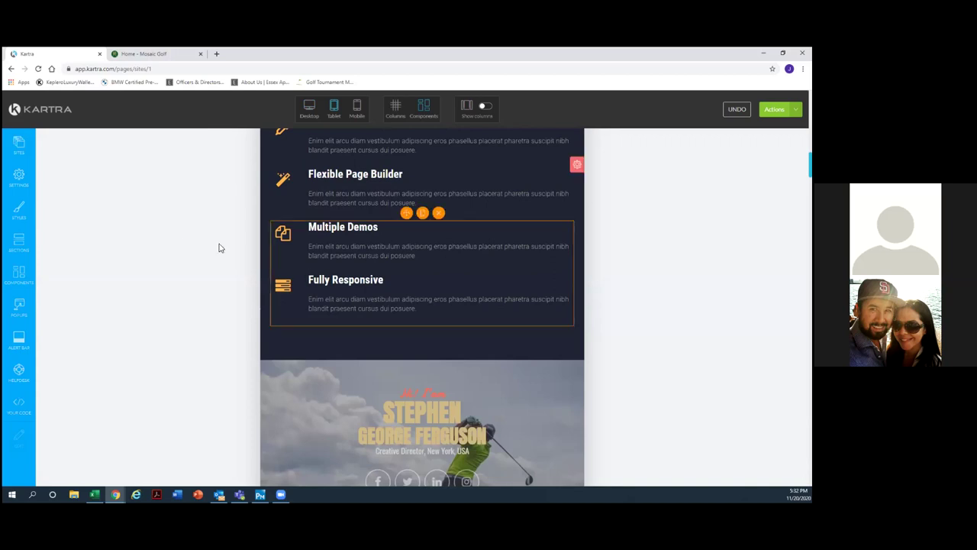
scroll(177, 242, "up", 1)
scroll(178, 243, "up", 1)
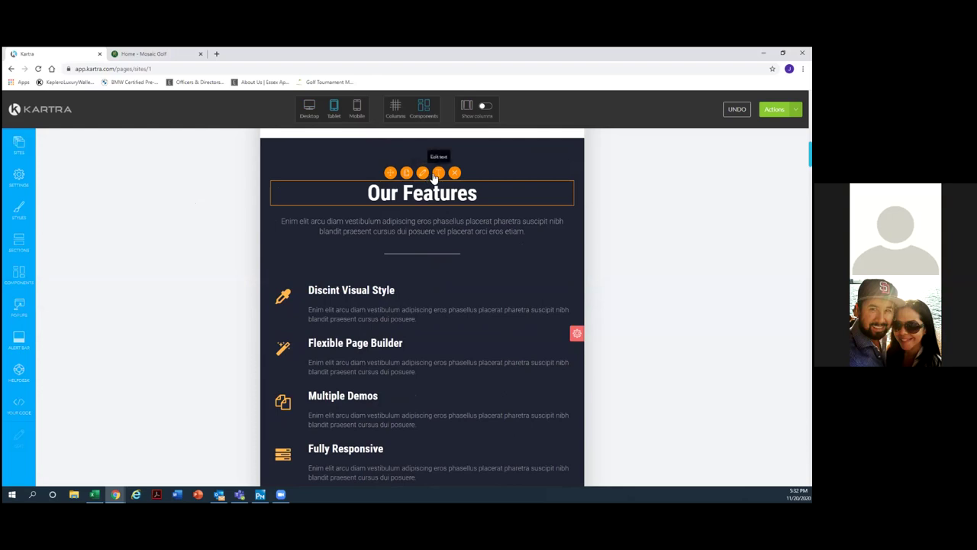
Inspect the Our Features heading and paragraph text, then return to the desktop layout.
left_click(438, 174)
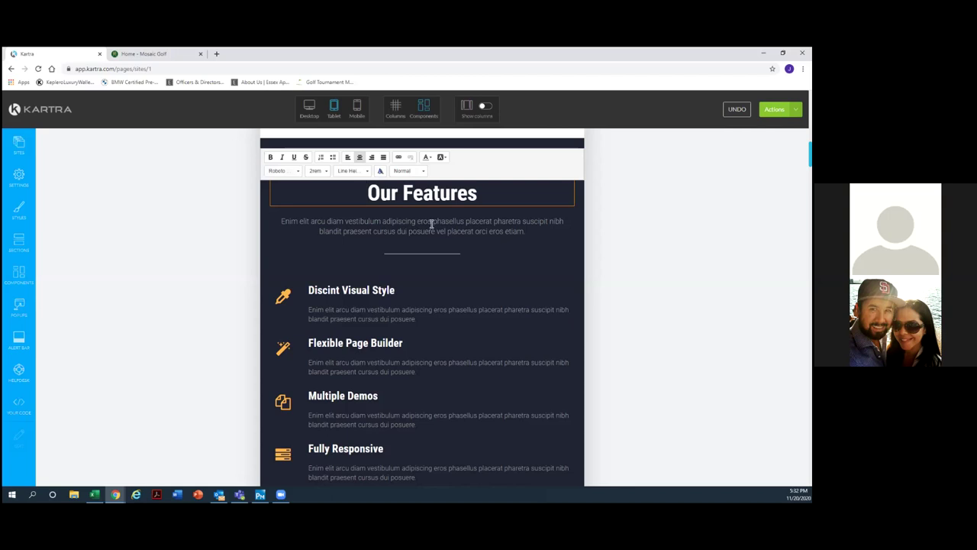
left_click(424, 225)
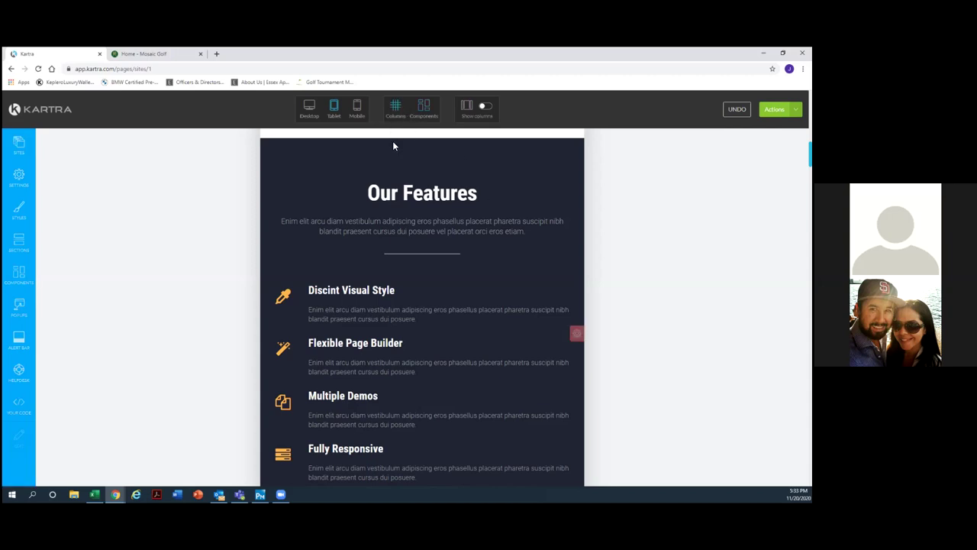
scroll(512, 299, "down", 5)
scroll(510, 302, "down", 2)
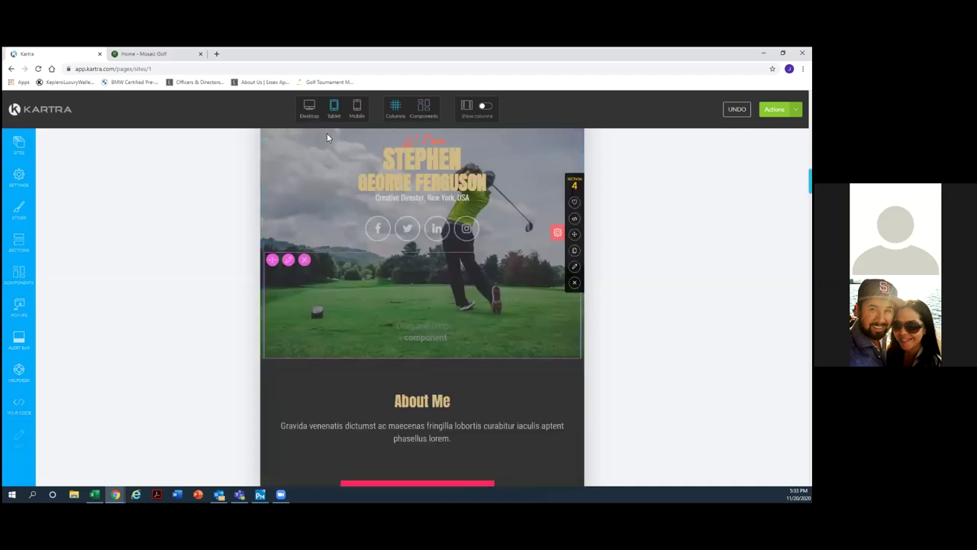
left_click(304, 110)
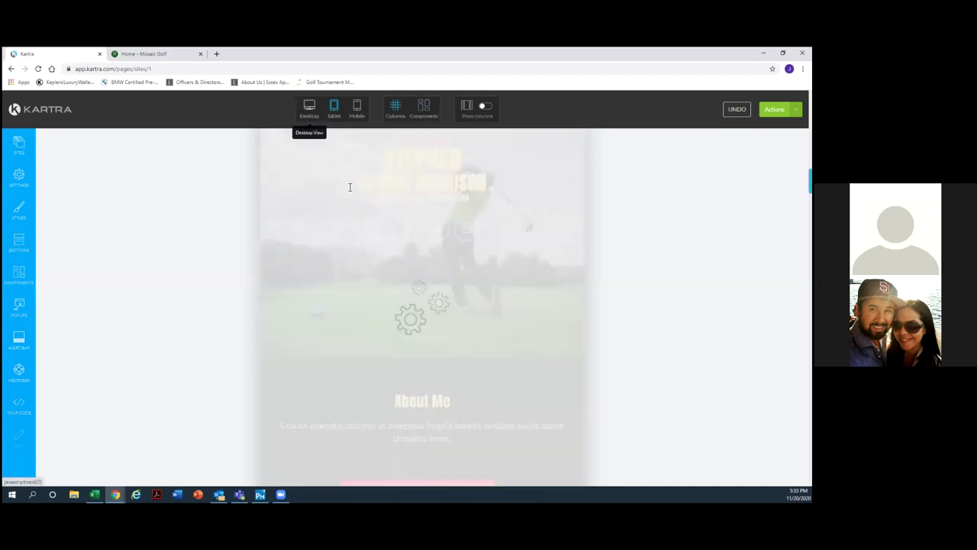
Delete the hero's empty right column and try dragging the hero section.
scroll(442, 281, "up", 2)
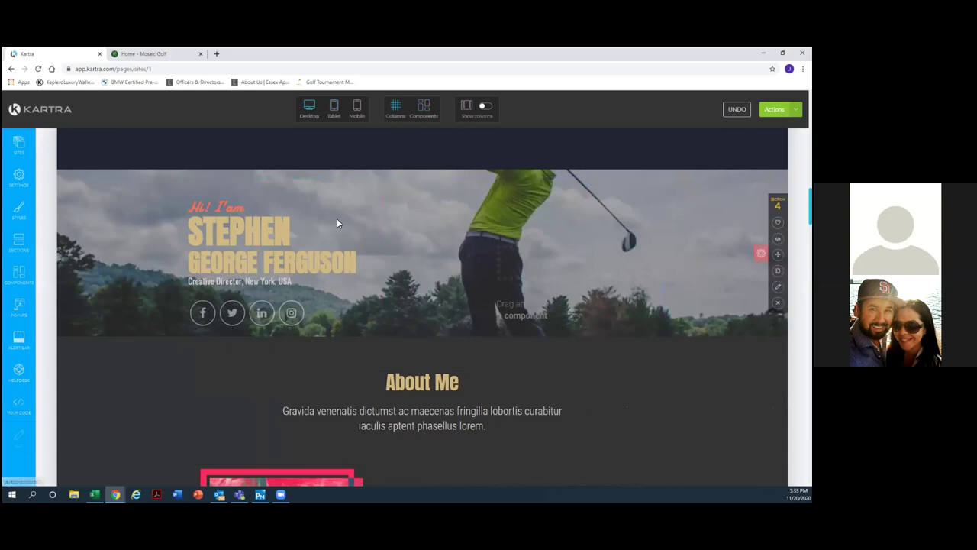
mouse_move(378, 232)
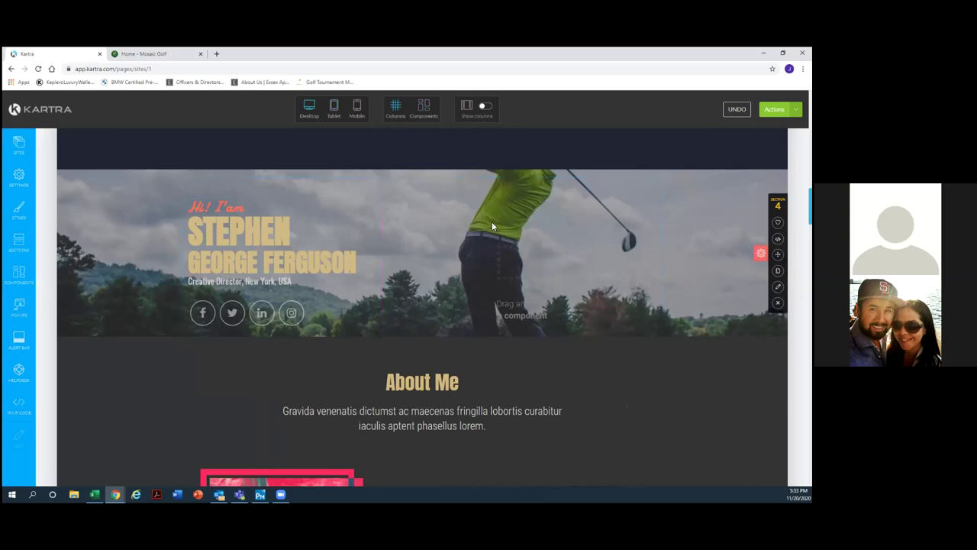
scroll(520, 295, "up", 1)
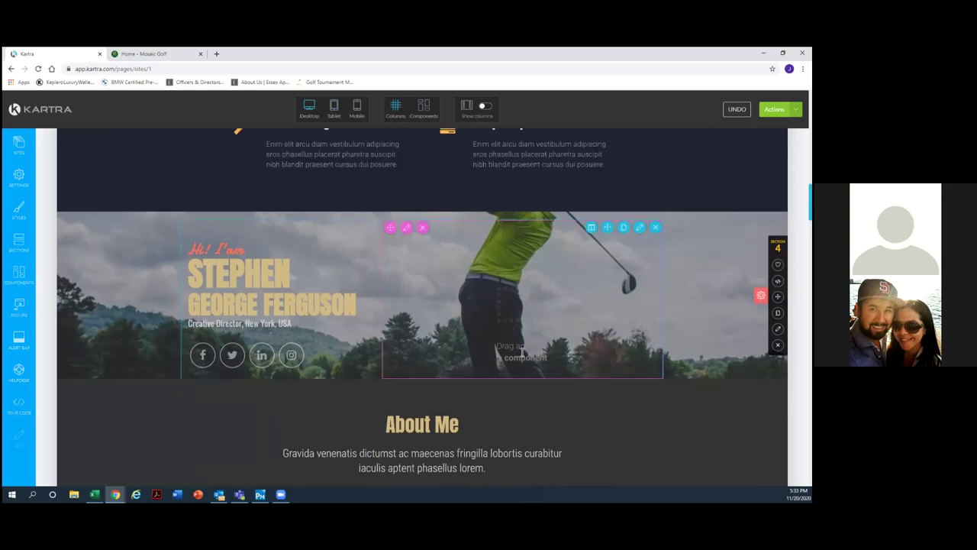
left_click(424, 229)
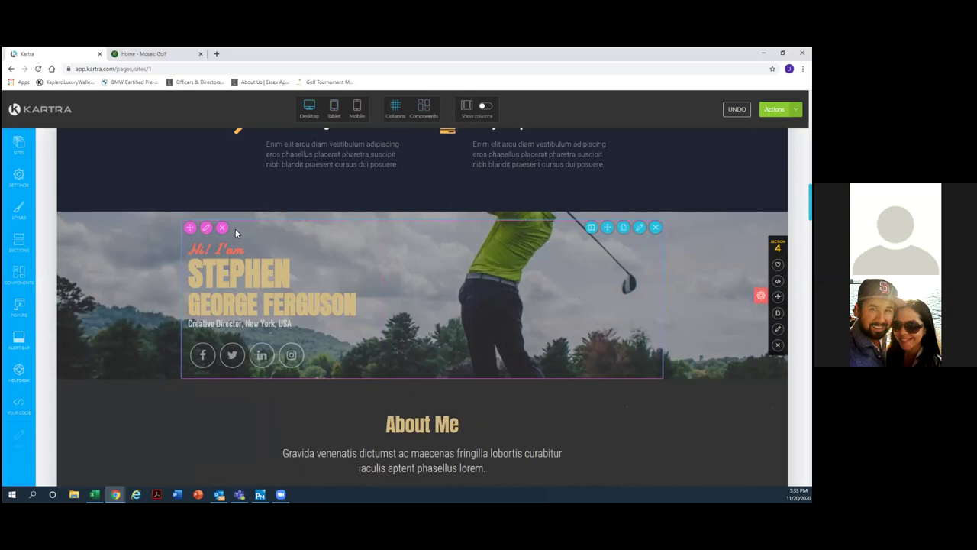
scroll(576, 285, "up", 1)
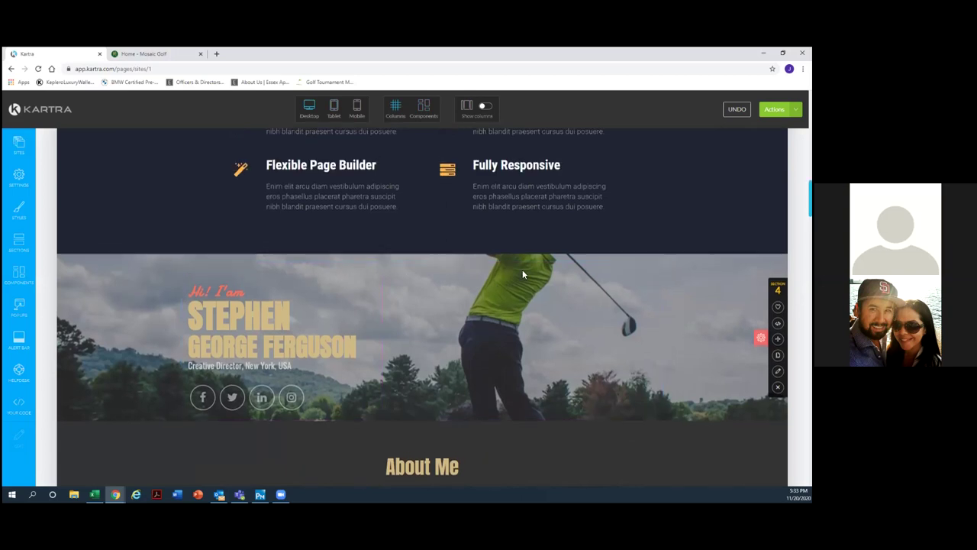
mouse_move(520, 262)
left_click_drag(778, 322, 636, 341)
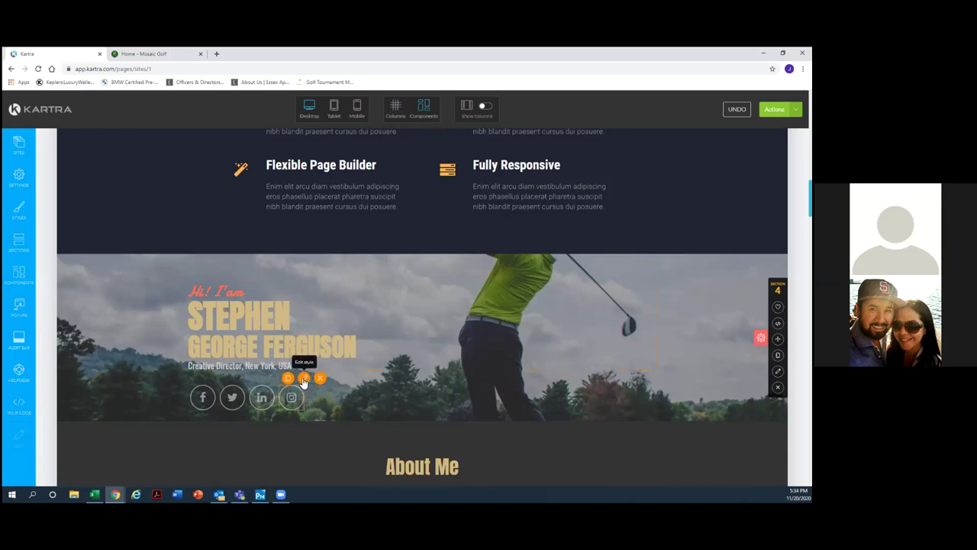
left_click(303, 379)
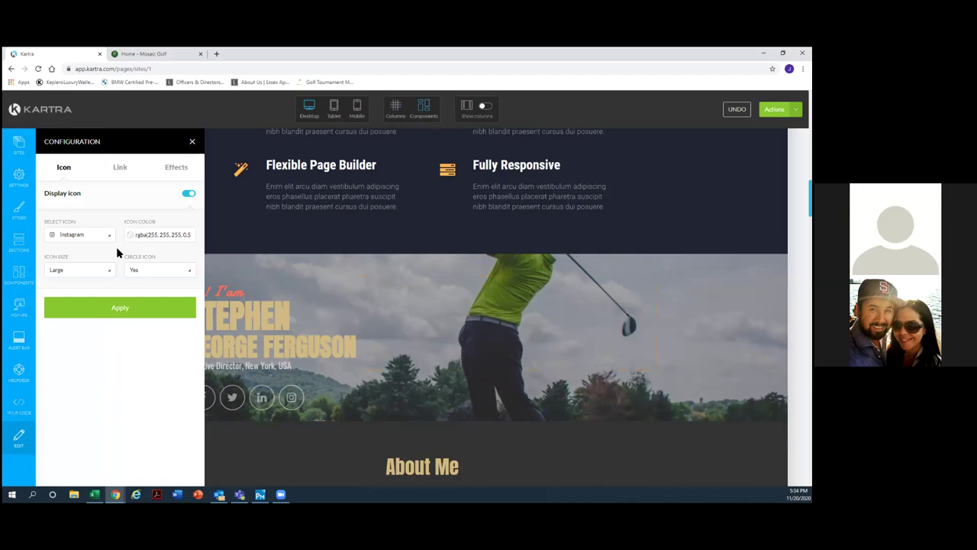
left_click(120, 174)
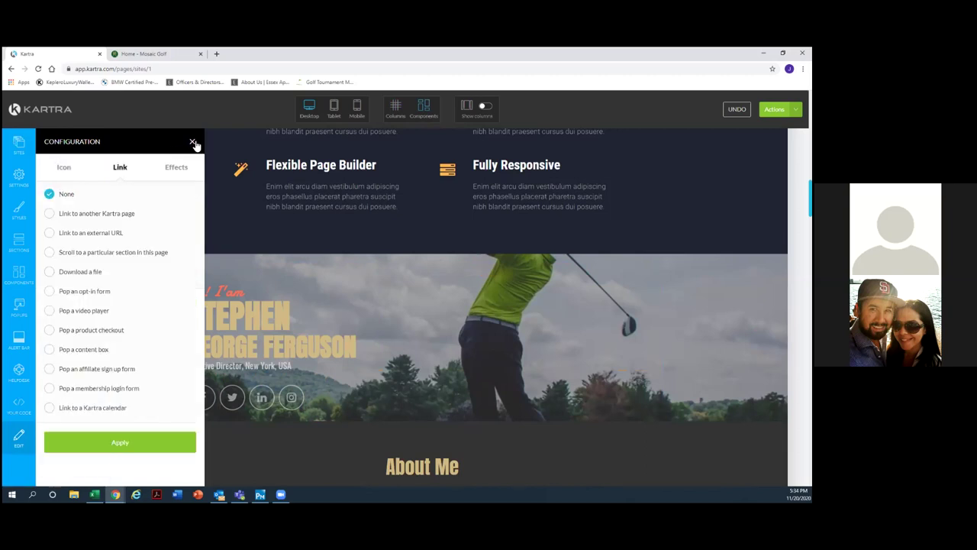
left_click(193, 142)
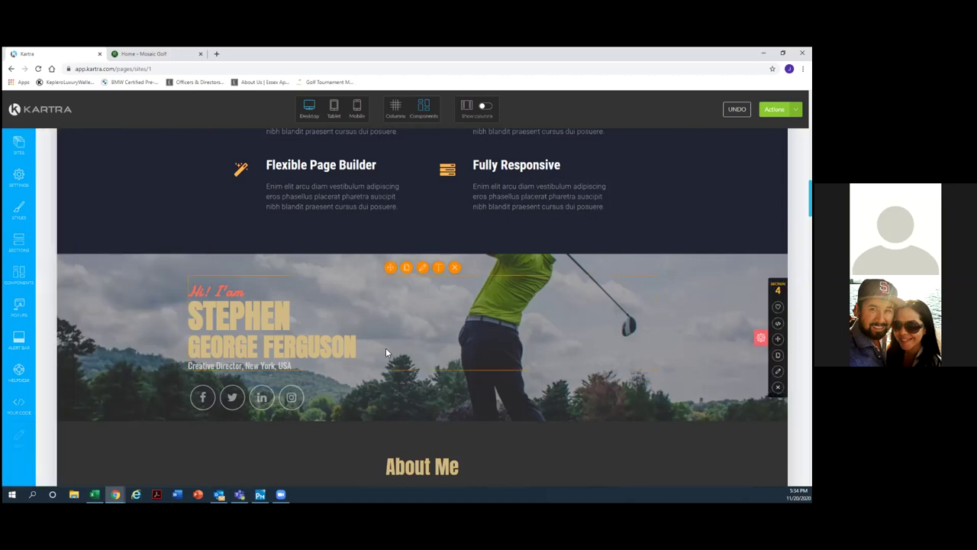
scroll(387, 352, "down", 4)
scroll(386, 351, "down", 5)
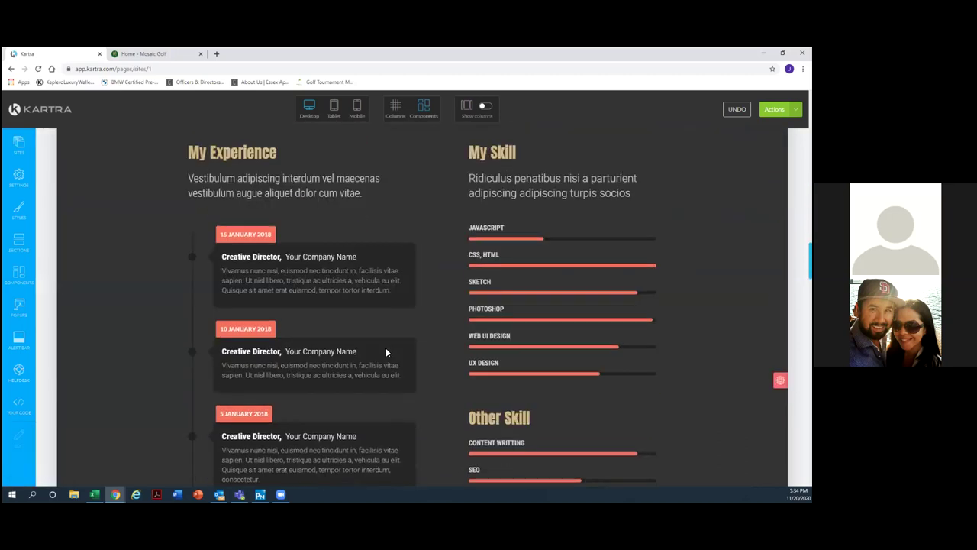
scroll(438, 245, "up", 5)
scroll(493, 211, "up", 1)
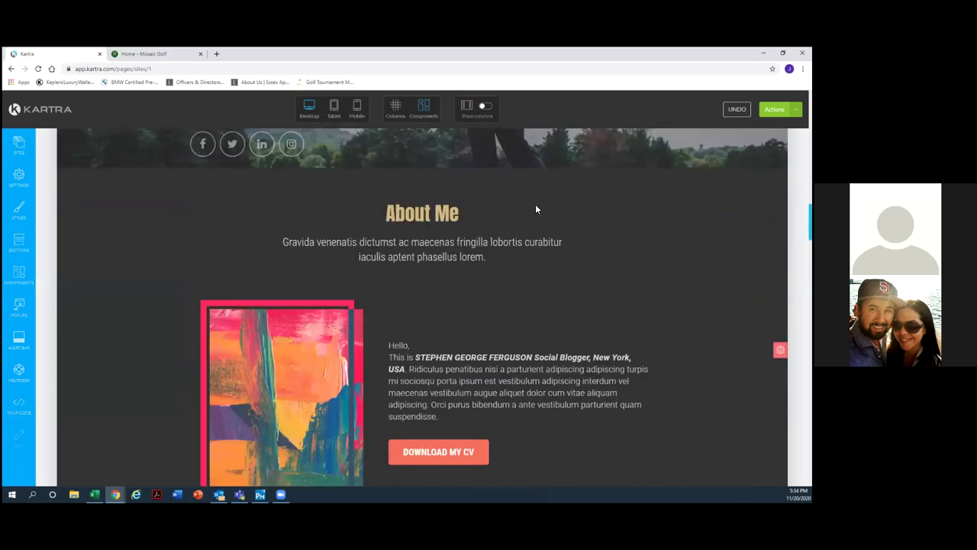
scroll(458, 185, "up", 2)
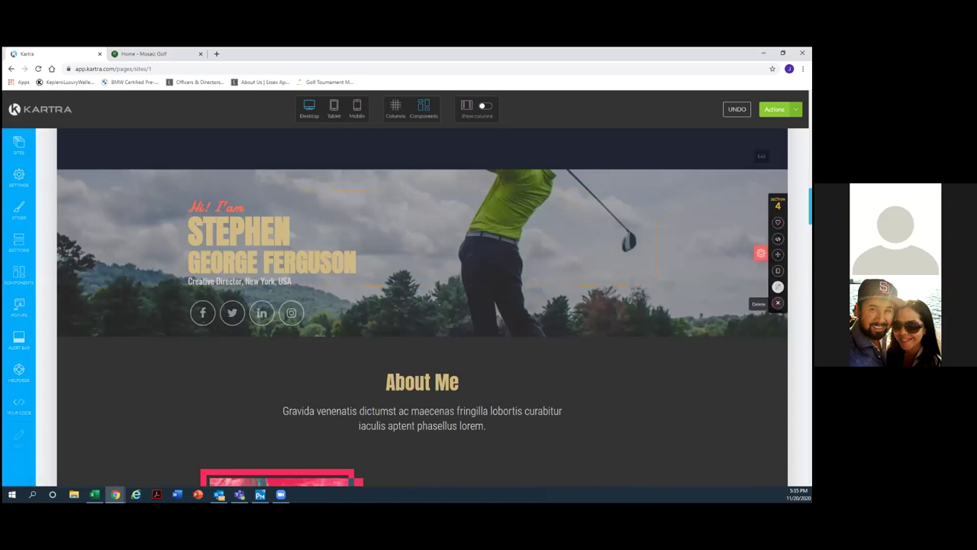
Delete the dark and the light Our Features blocks, confirming each deletion.
scroll(778, 303, "down", 1)
scroll(777, 303, "up", 4)
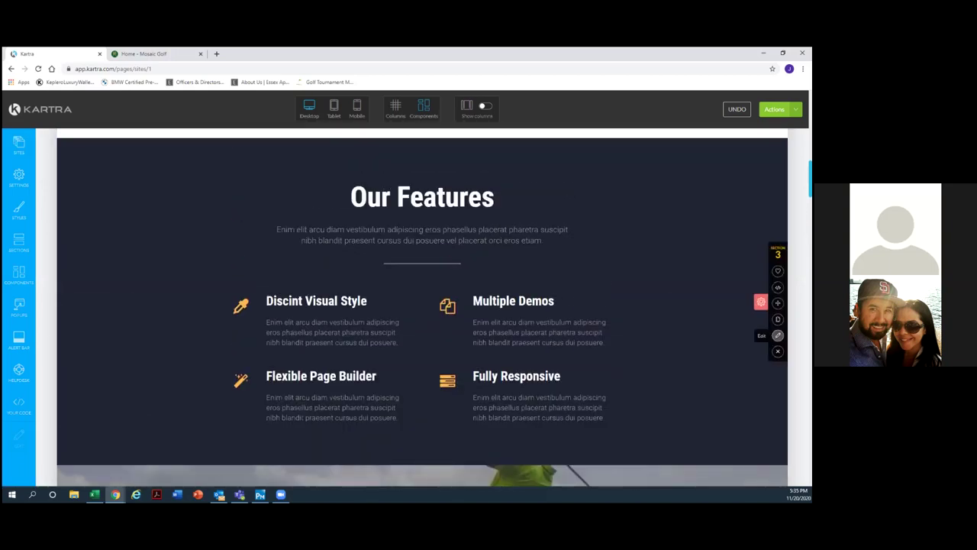
left_click(777, 351)
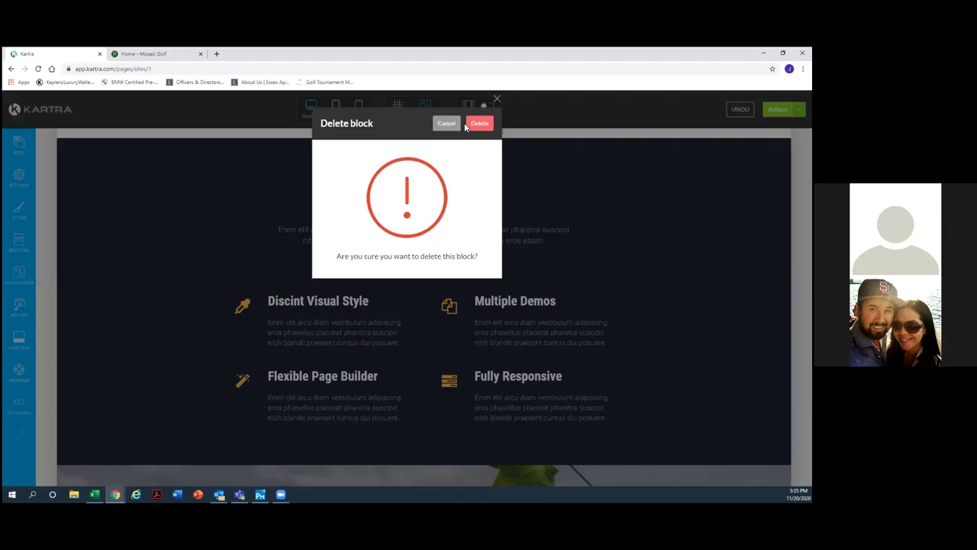
left_click(478, 122)
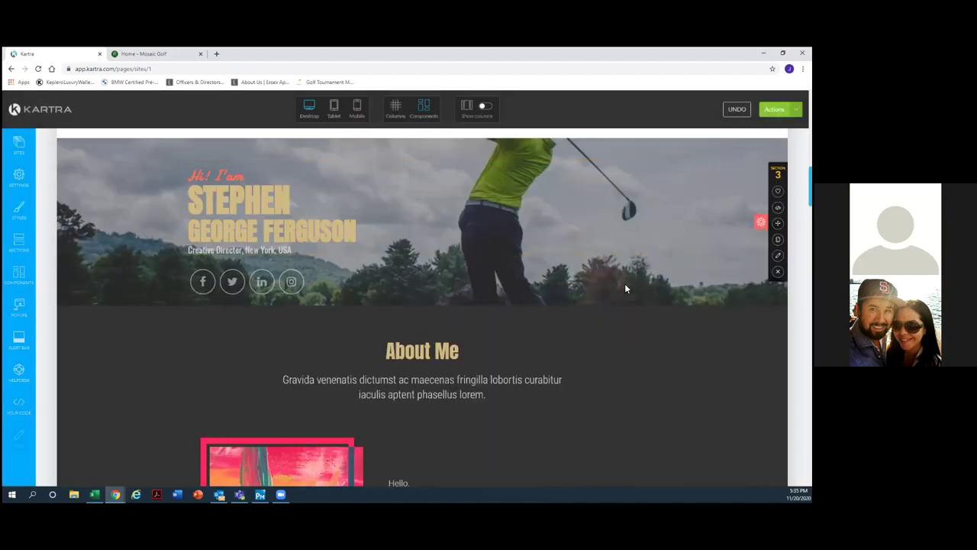
scroll(625, 284, "up", 3)
scroll(628, 286, "up", 3)
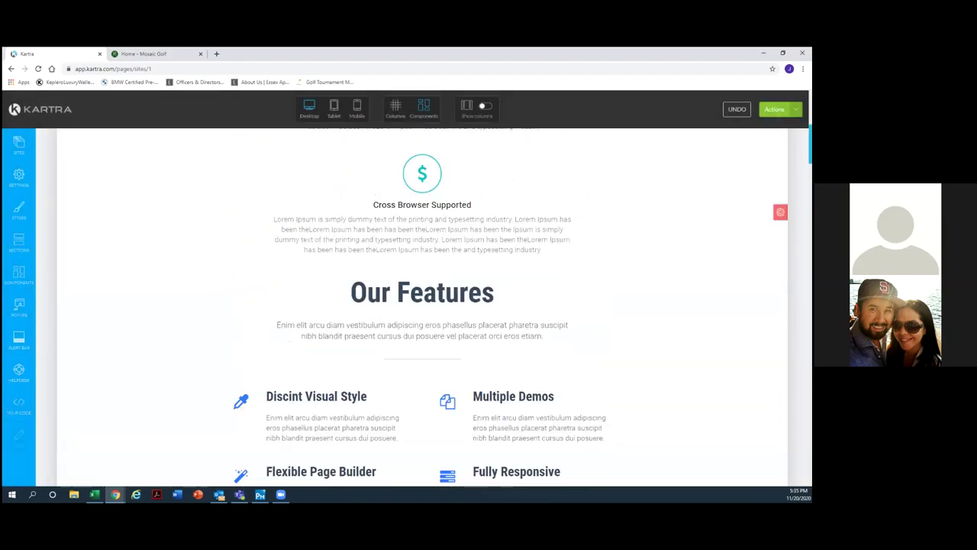
left_click(779, 262)
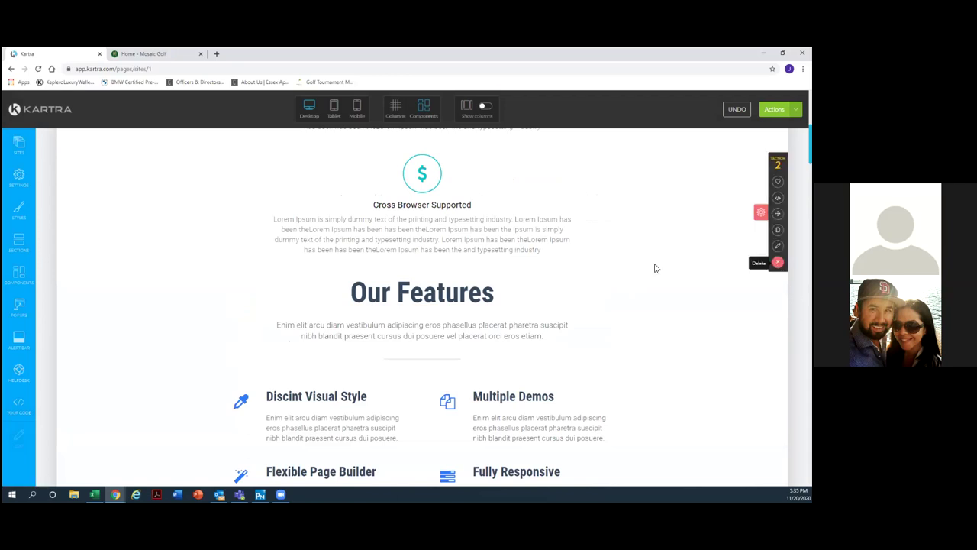
left_click(479, 123)
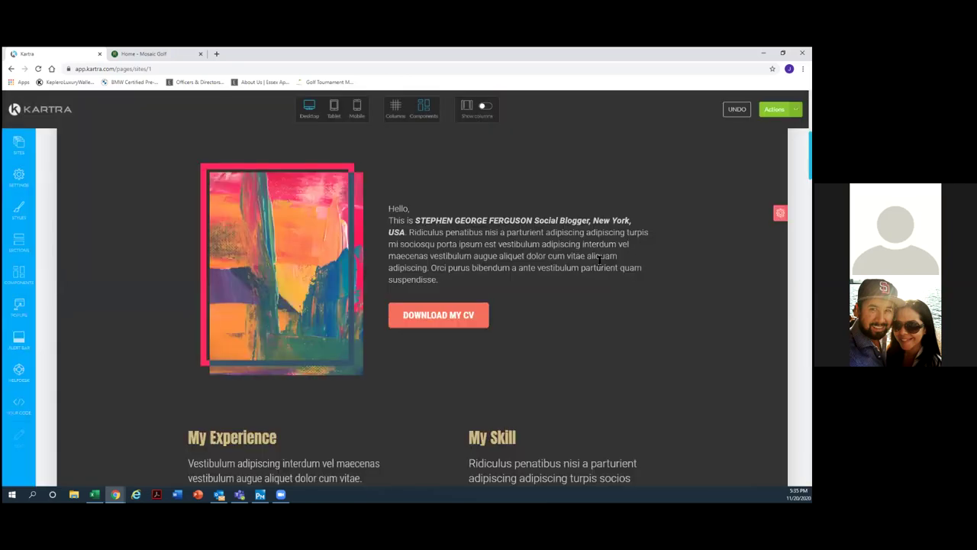
scroll(600, 261, "up", 5)
scroll(599, 260, "up", 1)
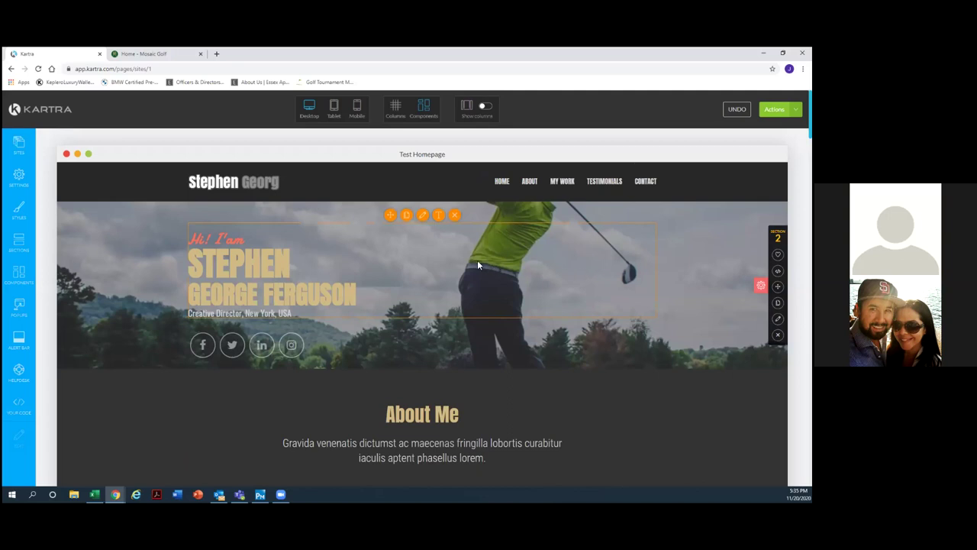
scroll(477, 259, "down", 10)
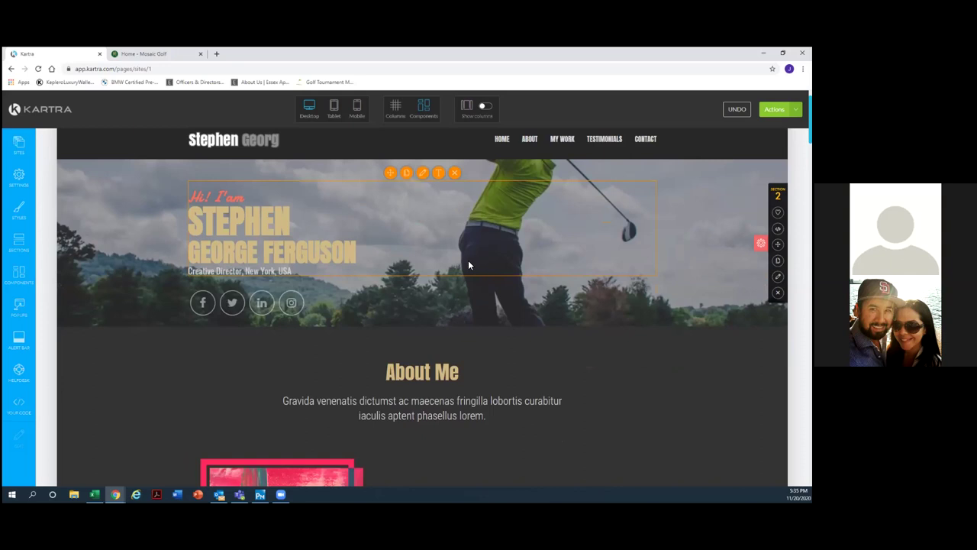
scroll(465, 259, "down", 15)
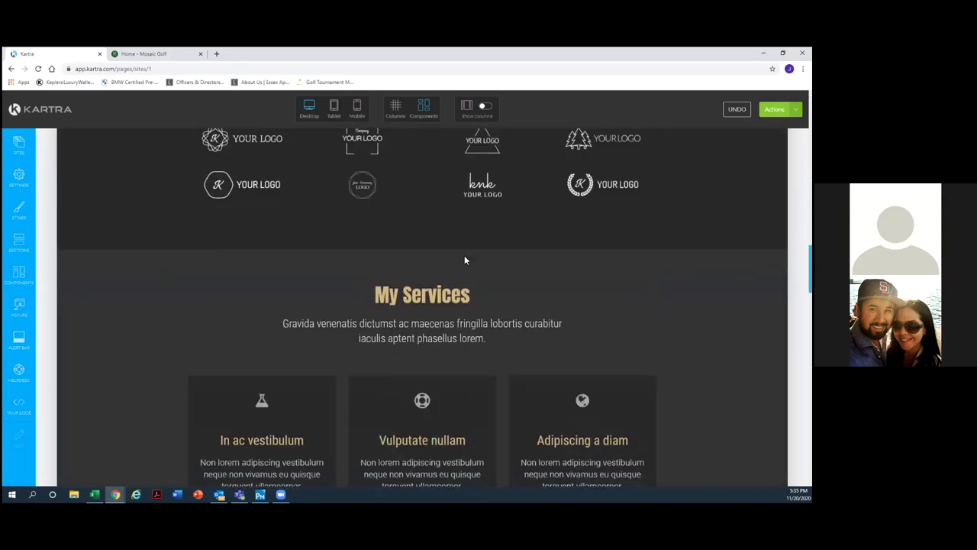
scroll(464, 260, "down", 4)
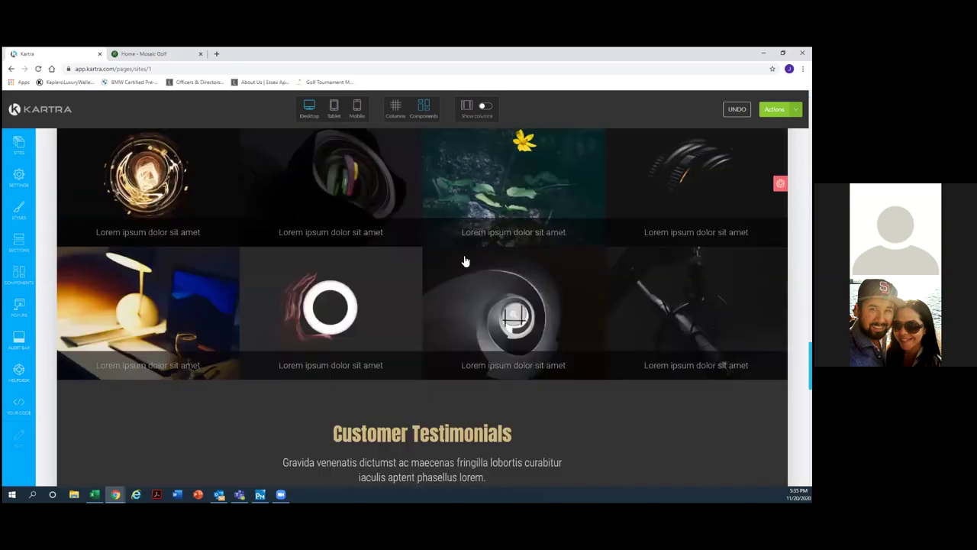
scroll(465, 260, "down", 4)
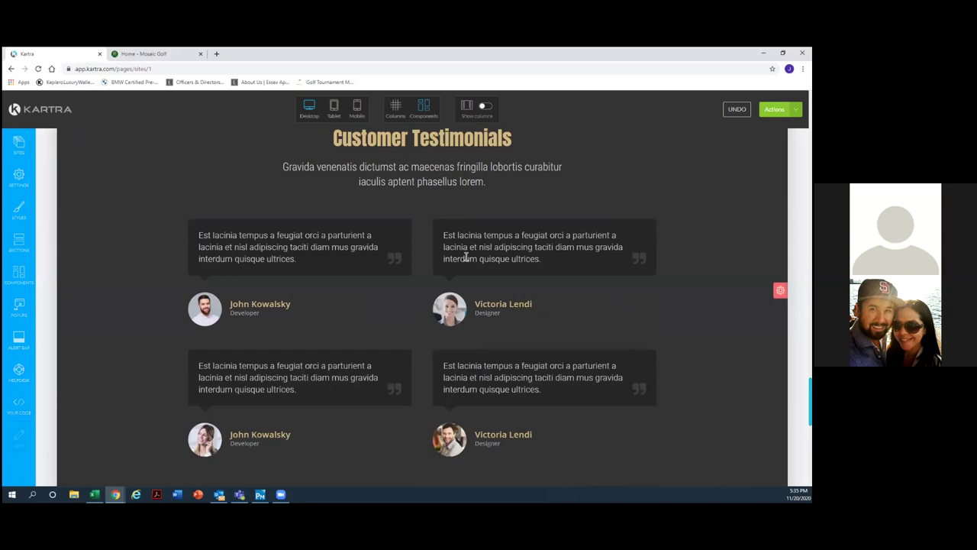
scroll(466, 258, "up", 10)
scroll(464, 262, "up", 10)
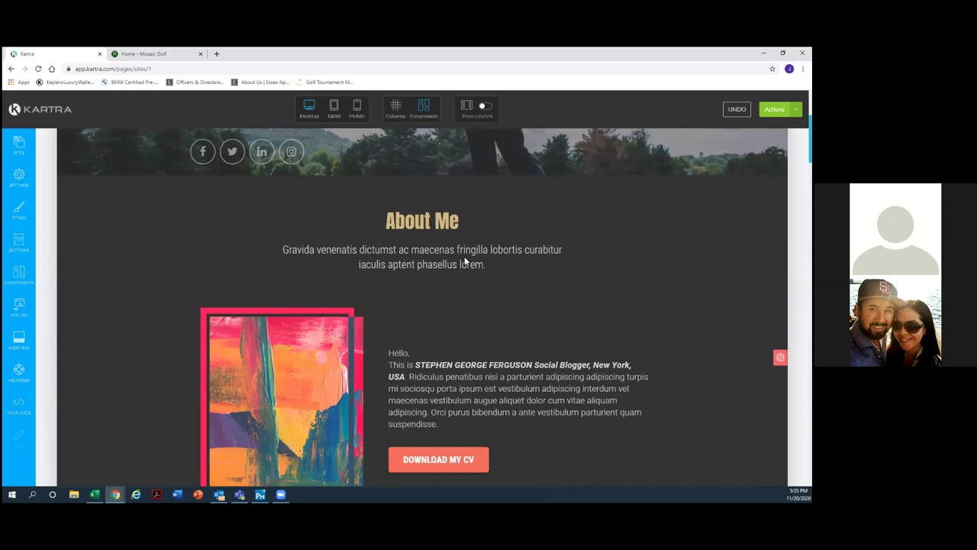
scroll(465, 262, "up", 3)
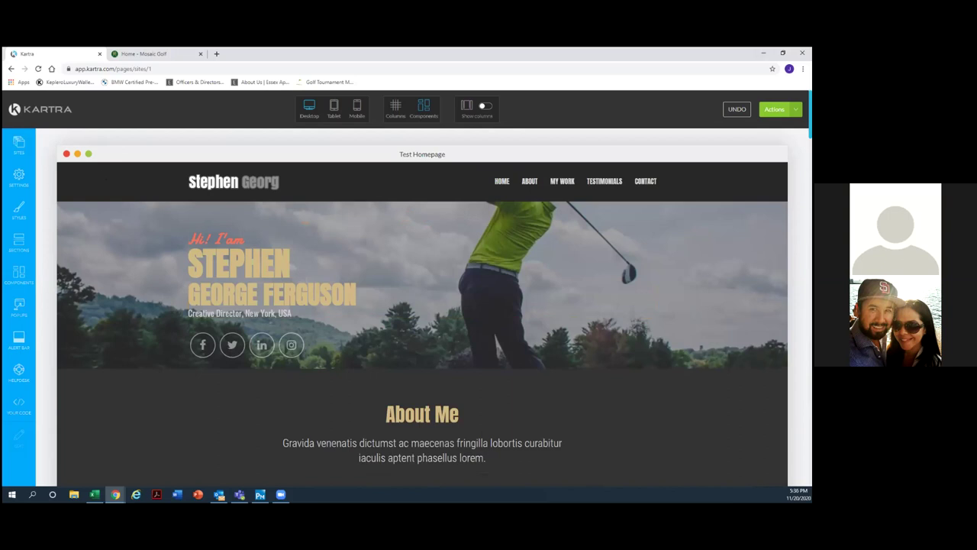
Save the Test Homepage's progress without publishing it.
left_click(778, 110)
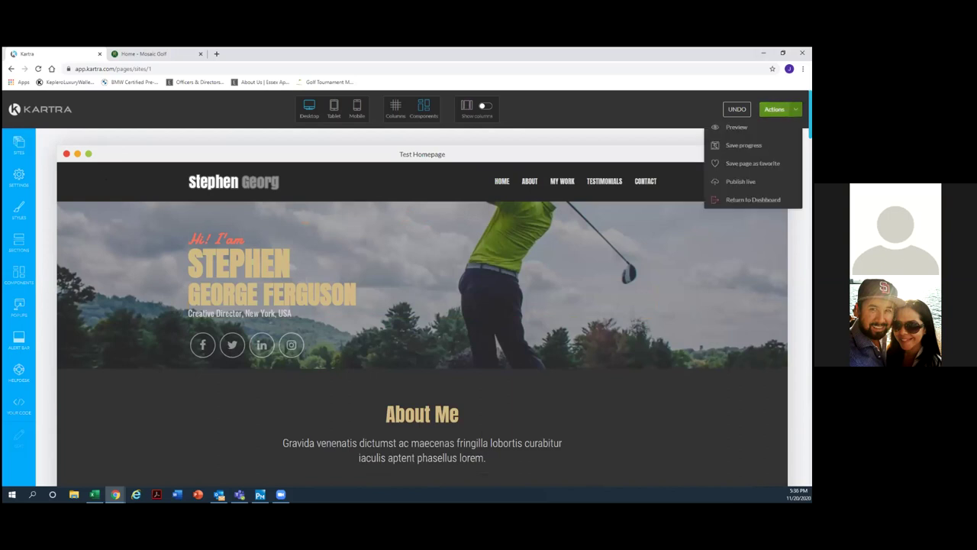
left_click(741, 145)
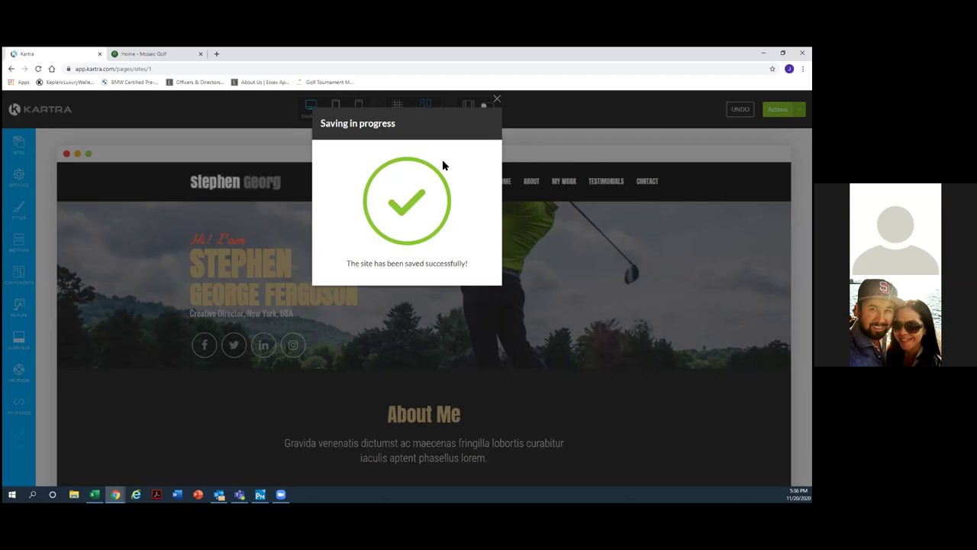
left_click(497, 98)
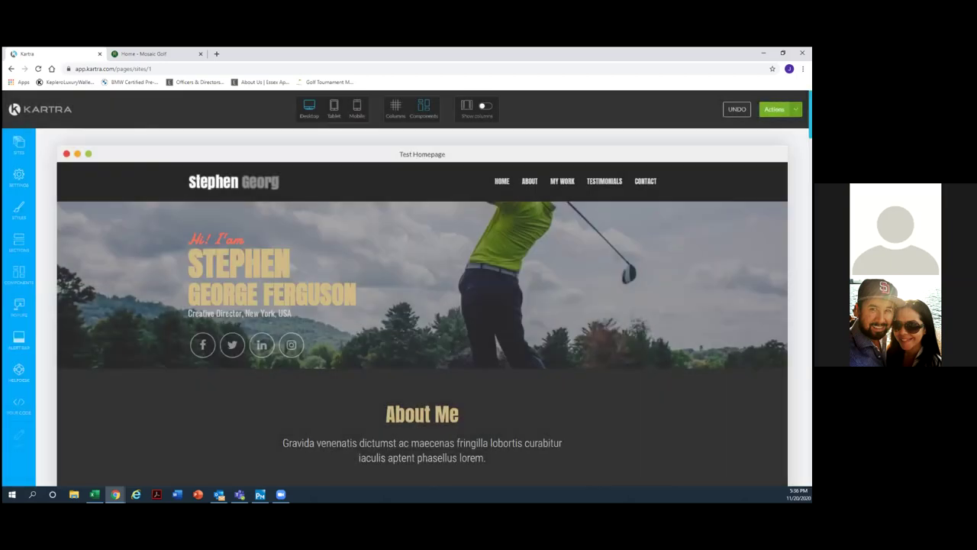
left_click(776, 110)
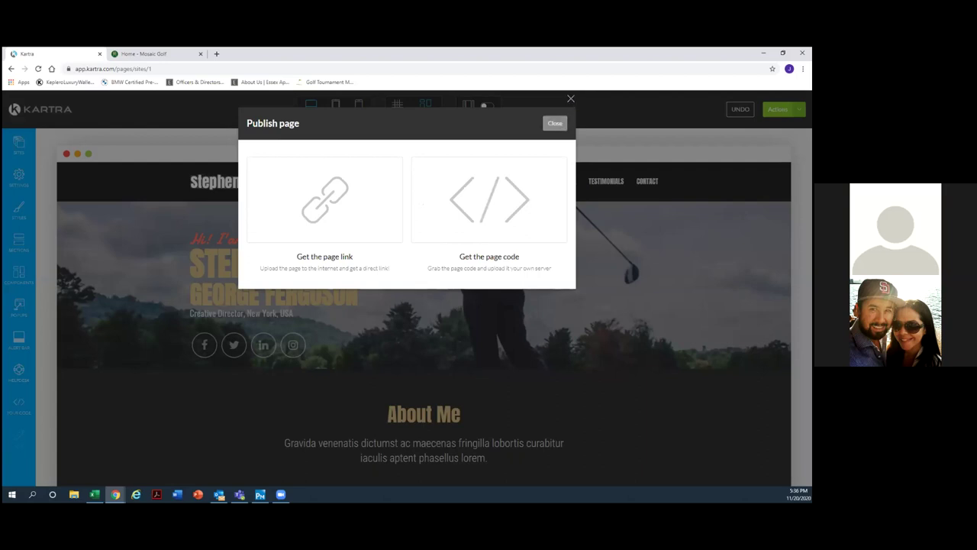
left_click(555, 123)
Exit the builder back to the My Pages dashboard.
left_click(776, 109)
left_click(753, 199)
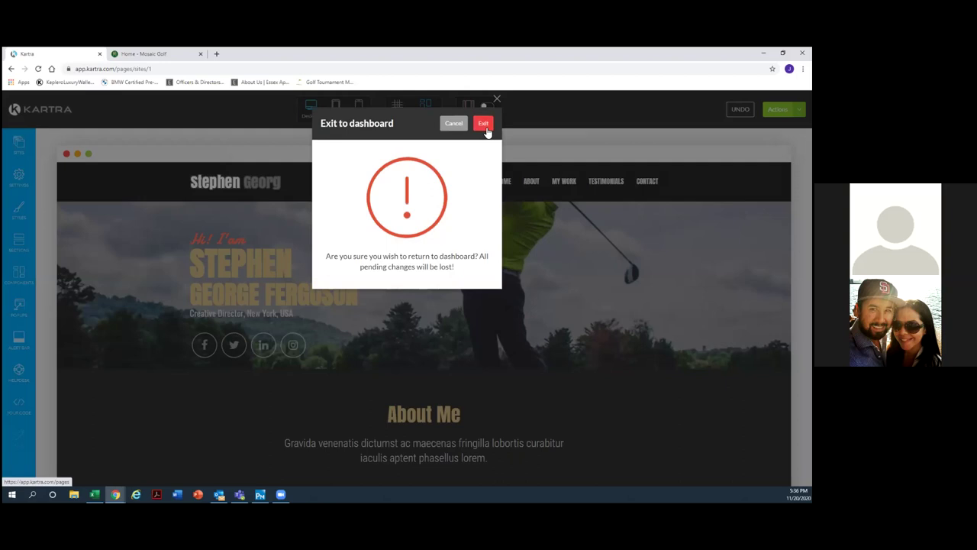
left_click(486, 128)
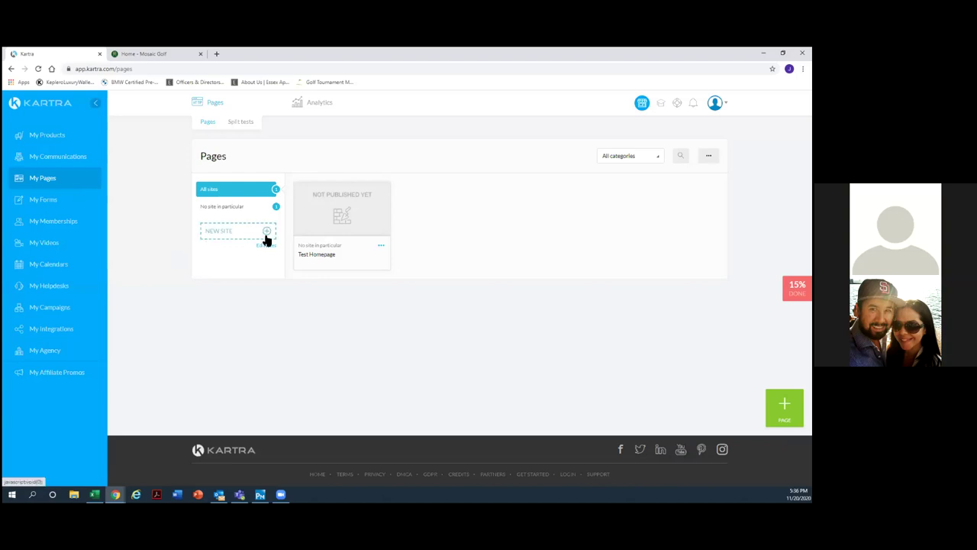
Delete the Test Homepage page from My Pages, confirming the deletion.
left_click(381, 245)
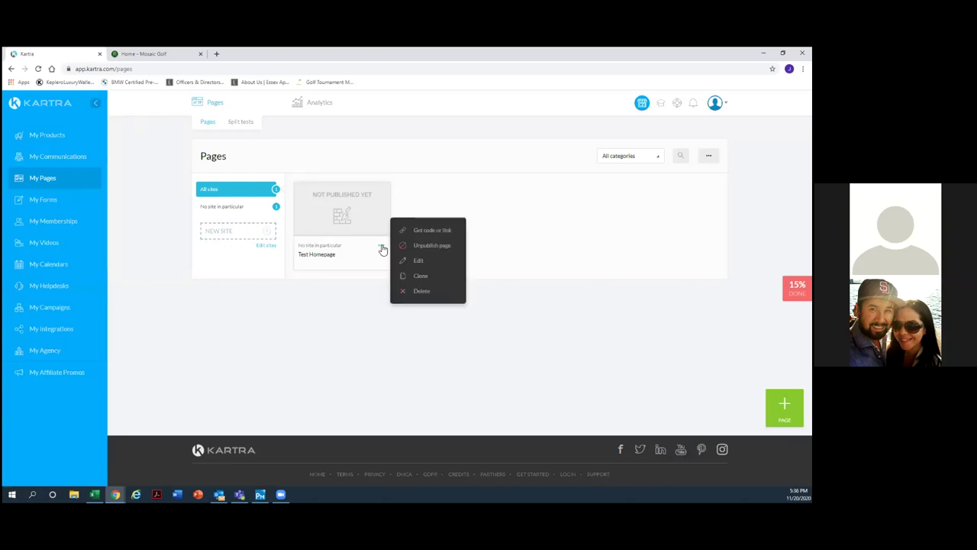
left_click(433, 291)
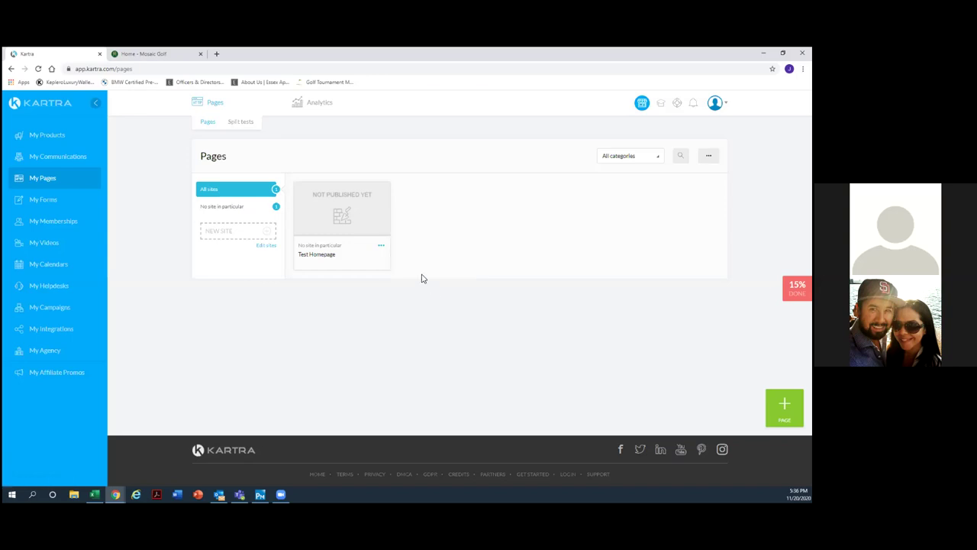
left_click(533, 123)
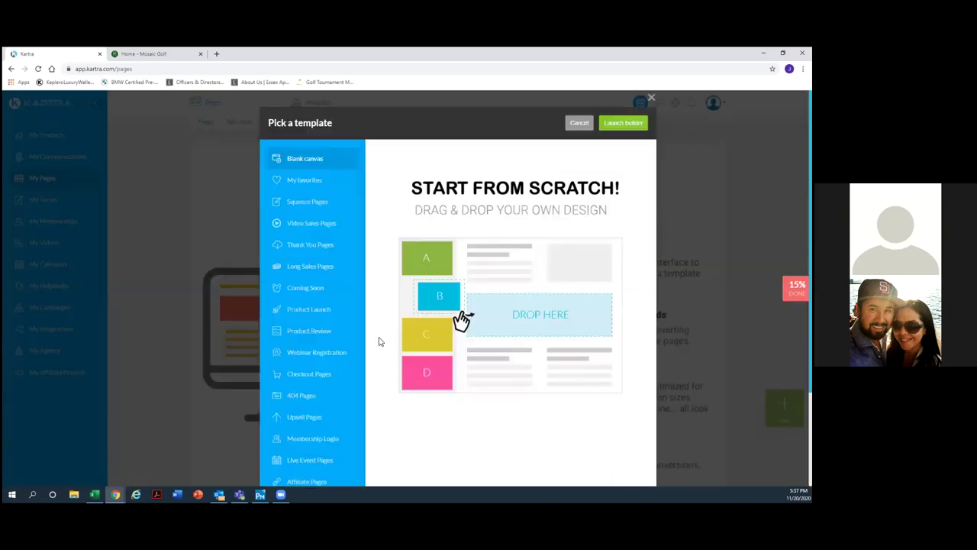
Browse the Thank You Pages template category, scrolling through its confirmation designs.
left_click(322, 247)
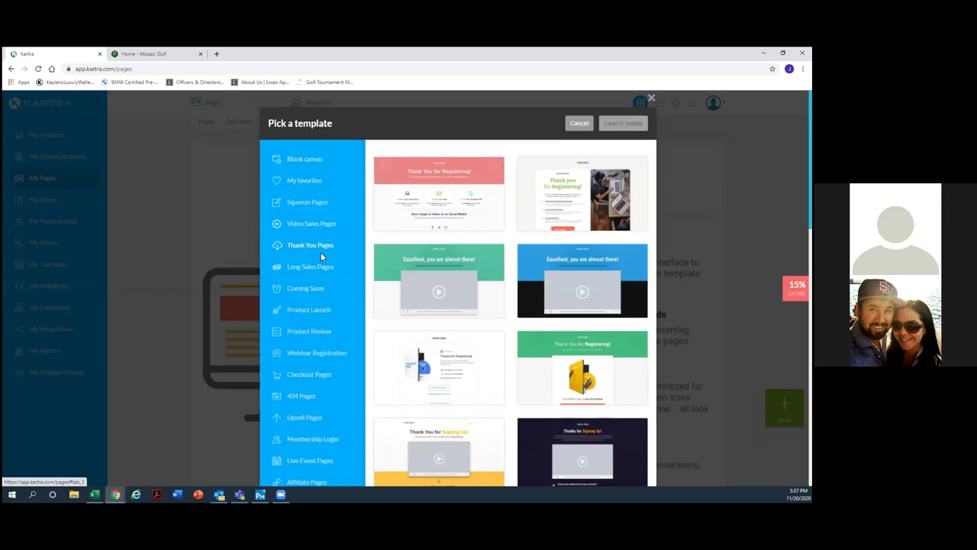
left_click(313, 246)
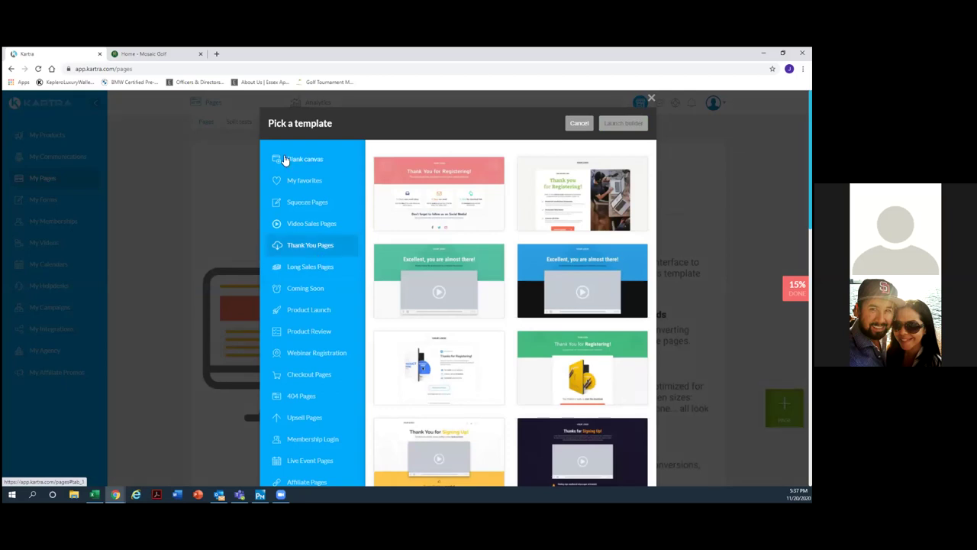
scroll(301, 306, "down", 5)
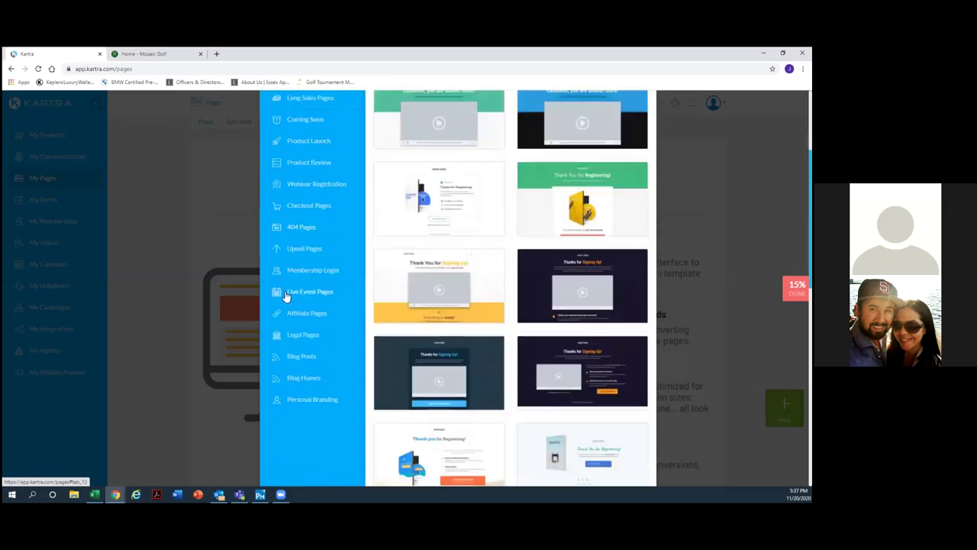
scroll(287, 296, "up", 4)
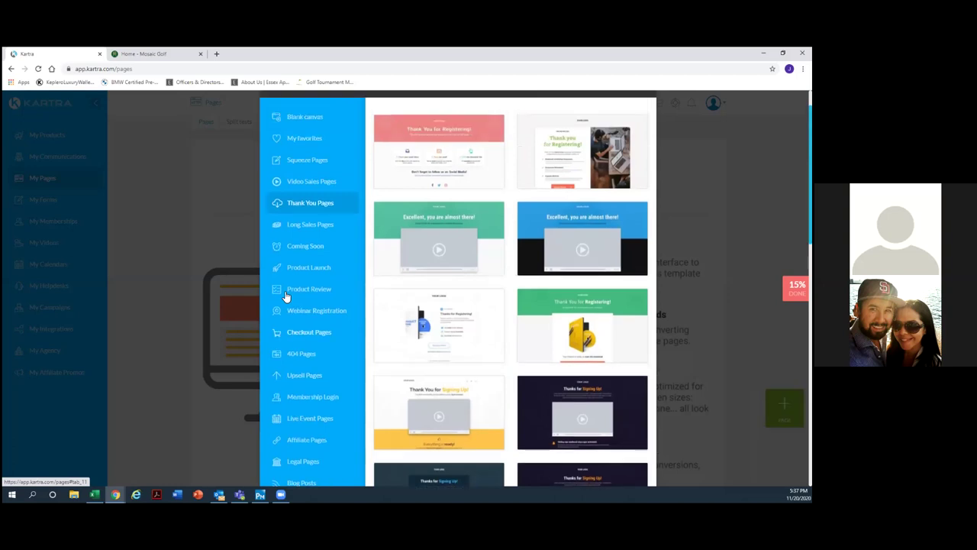
scroll(286, 296, "up", 1)
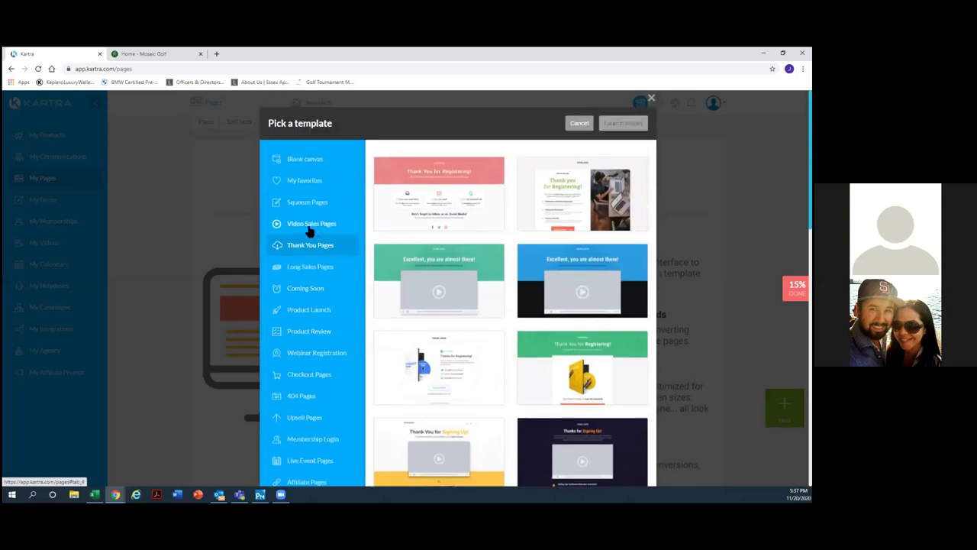
scroll(304, 234, "down", 1)
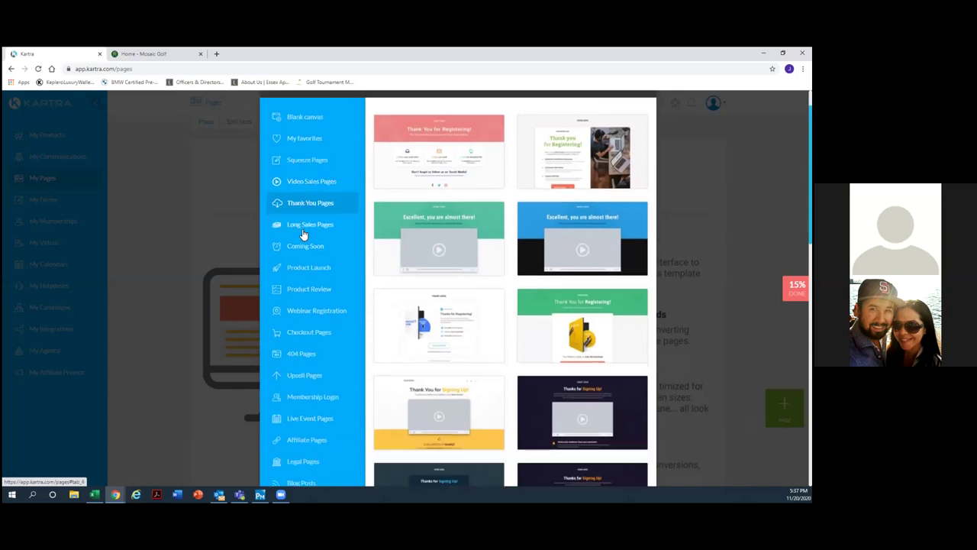
scroll(303, 234, "up", 1)
key("ctrl+Tab")
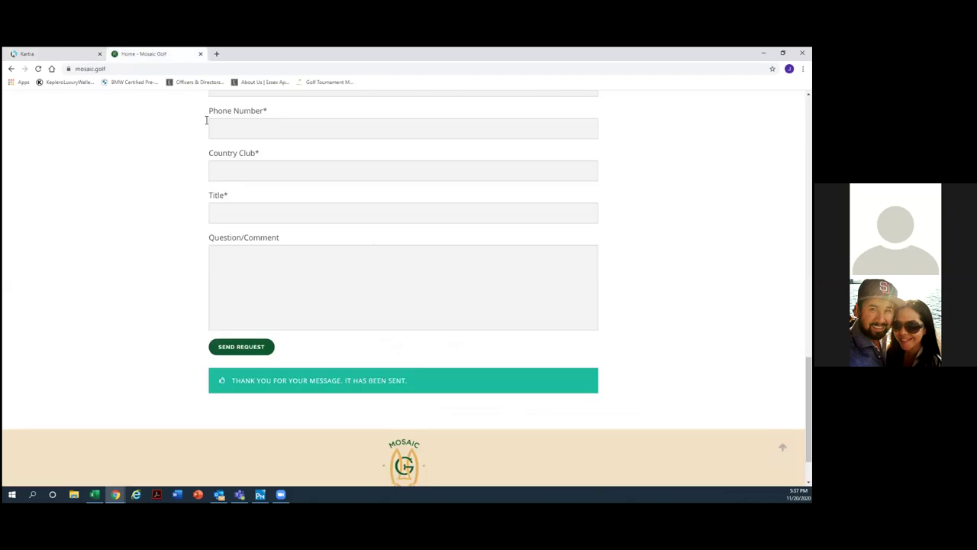
scroll(298, 252, "up", 3)
scroll(293, 262, "down", 1)
scroll(371, 231, "up", 1)
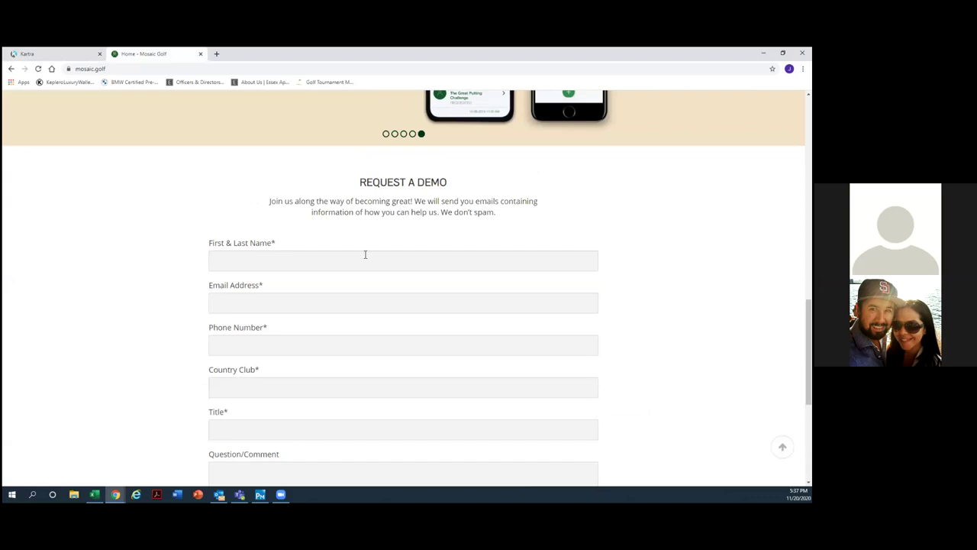
scroll(282, 356, "down", 2)
scroll(252, 412, "up", 3)
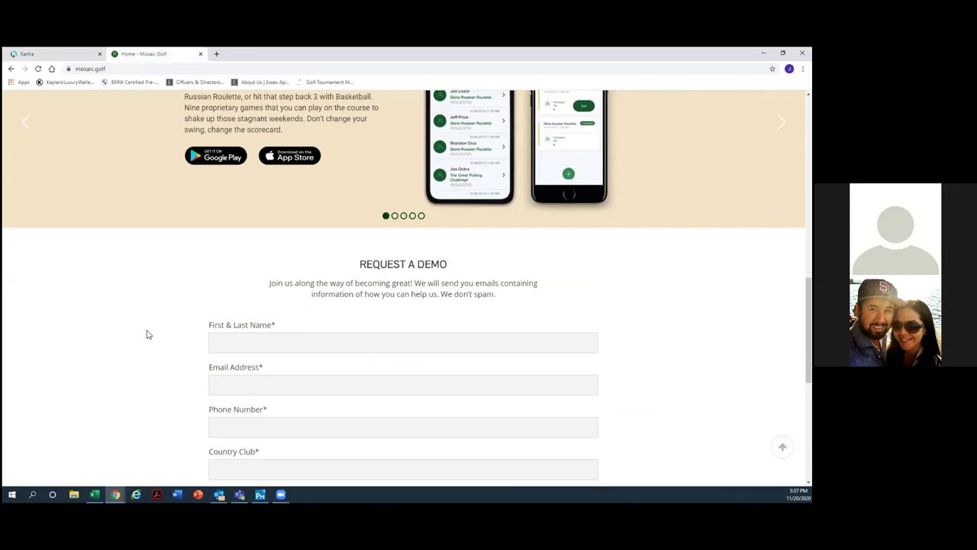
left_click(80, 57)
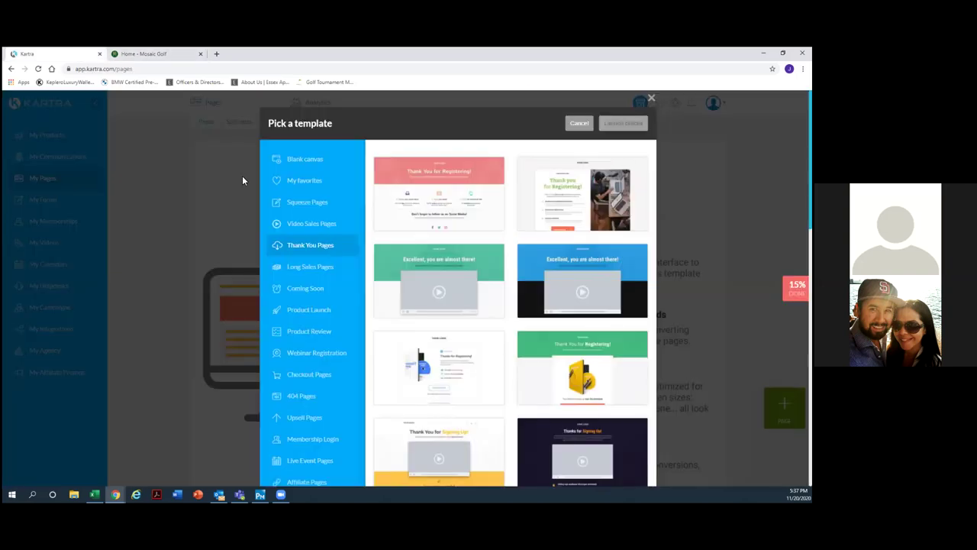
left_click(293, 253)
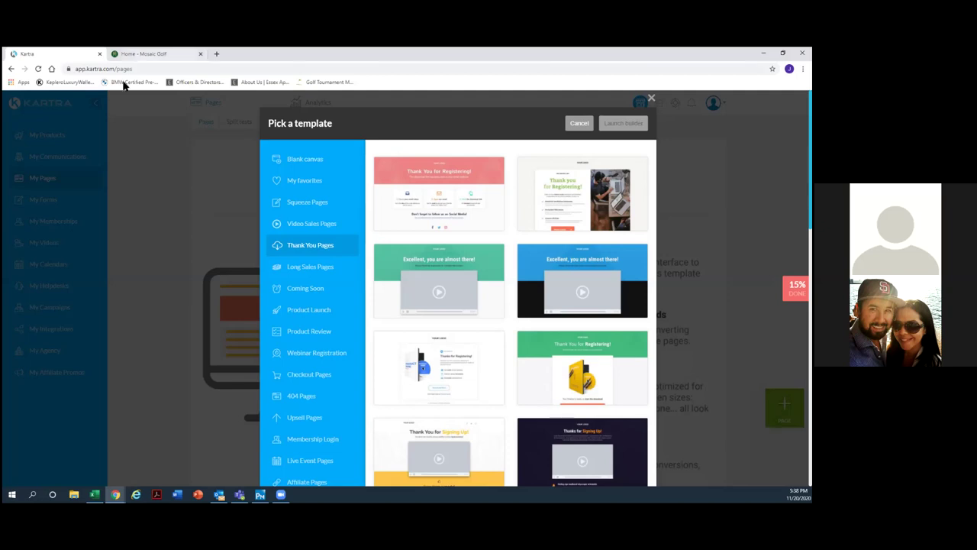
left_click(138, 54)
scroll(282, 275, "down", 4)
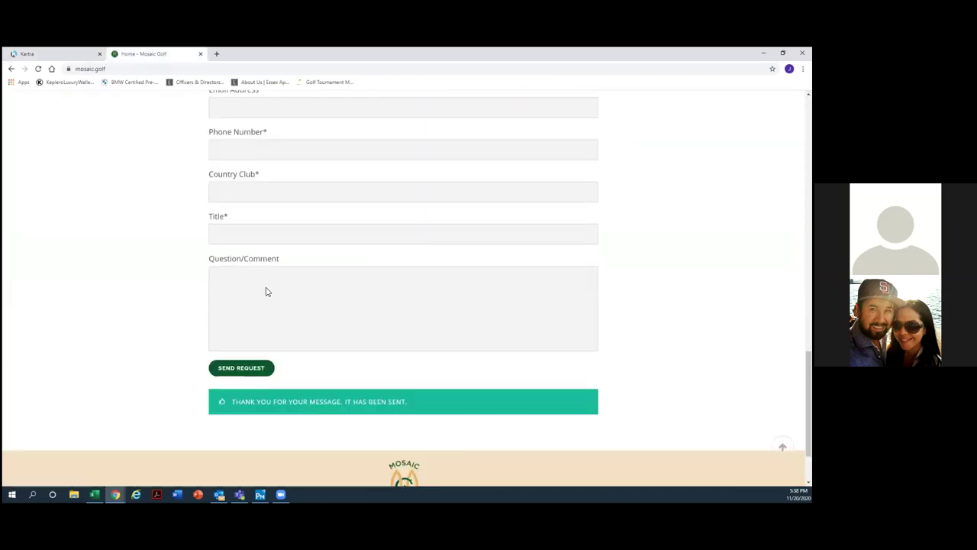
scroll(267, 291, "down", 1)
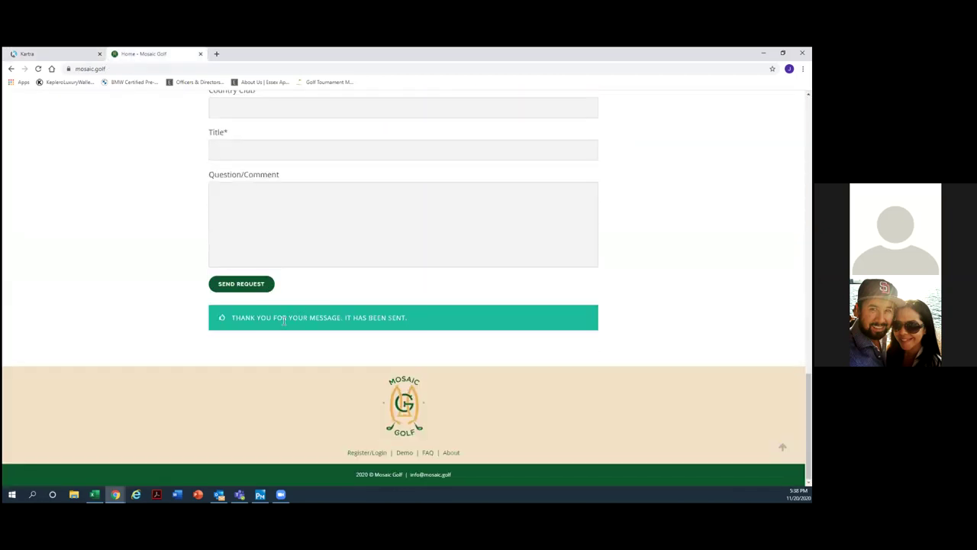
scroll(284, 320, "up", 3)
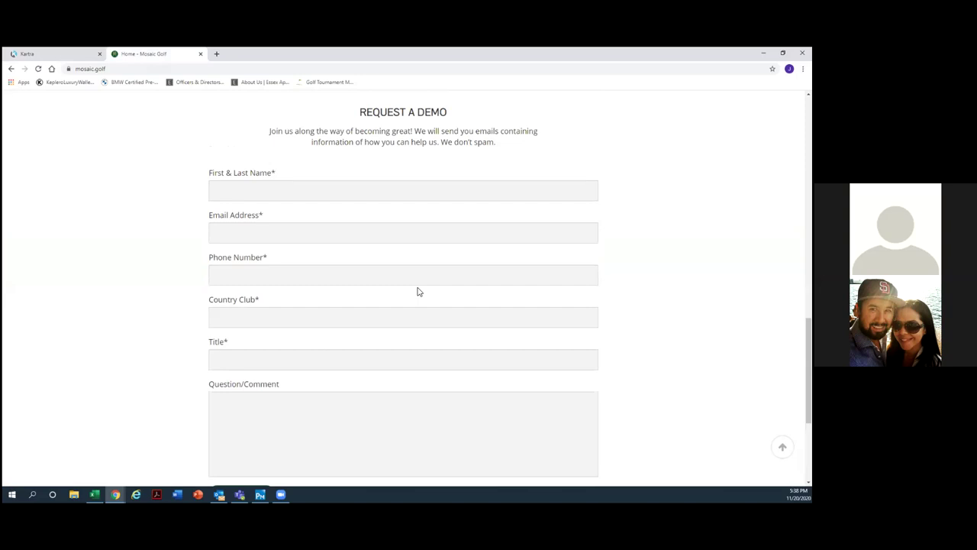
scroll(418, 291, "down", 3)
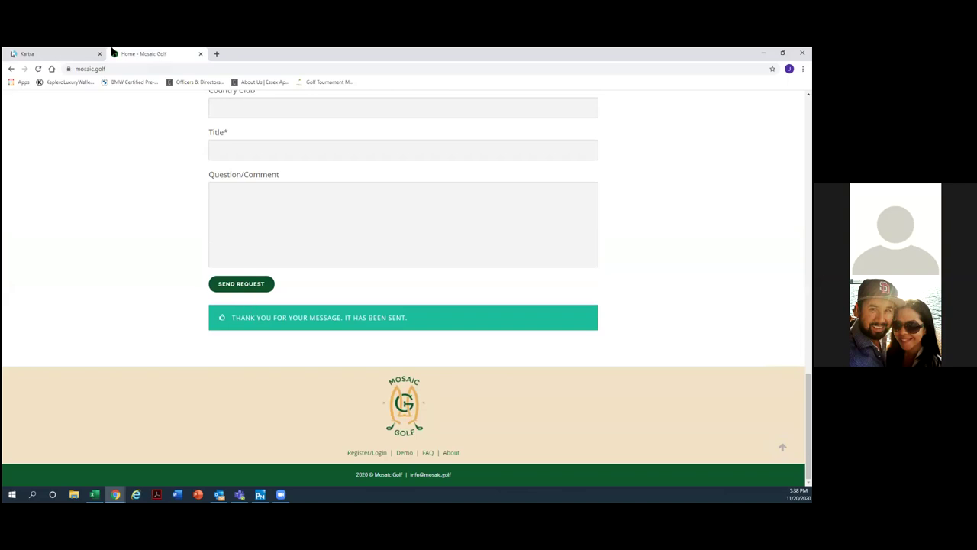
left_click(62, 54)
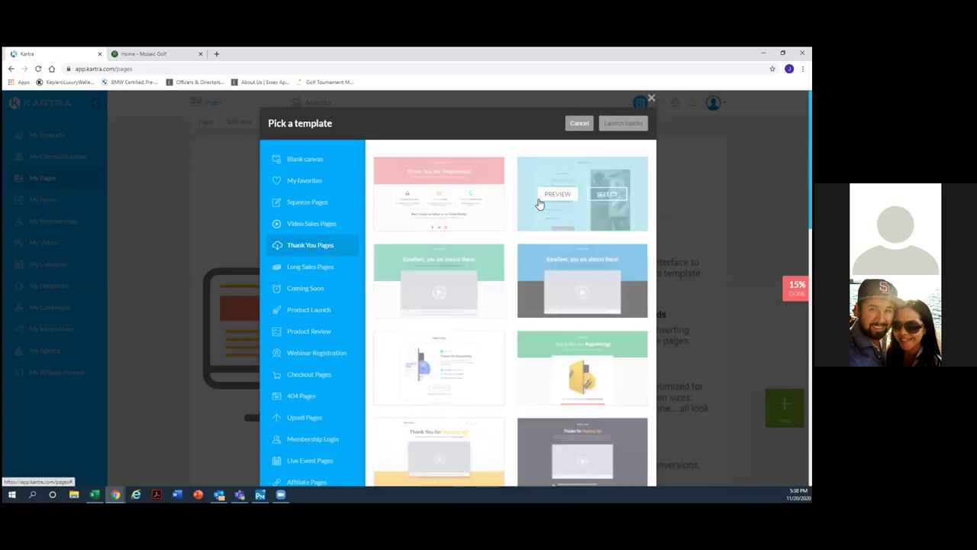
left_click(541, 200)
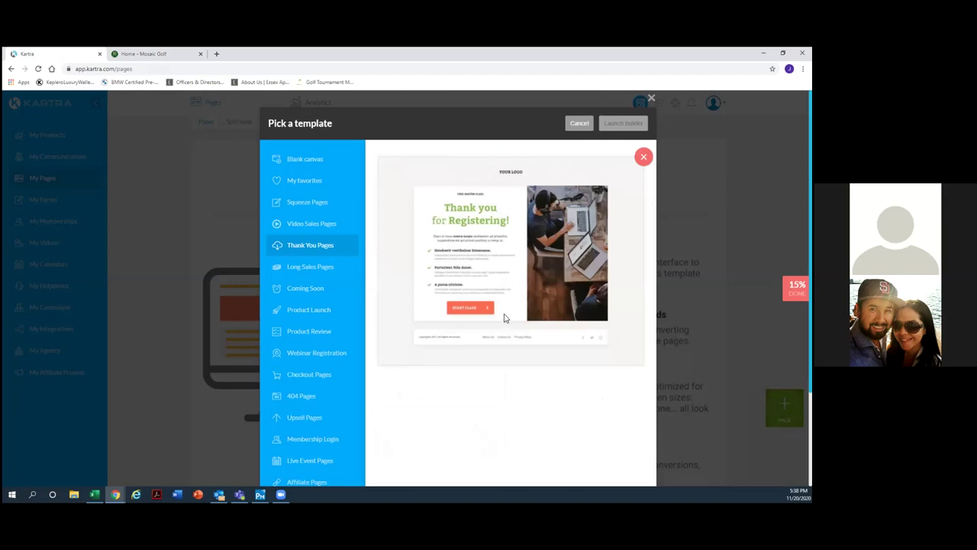
left_click(643, 157)
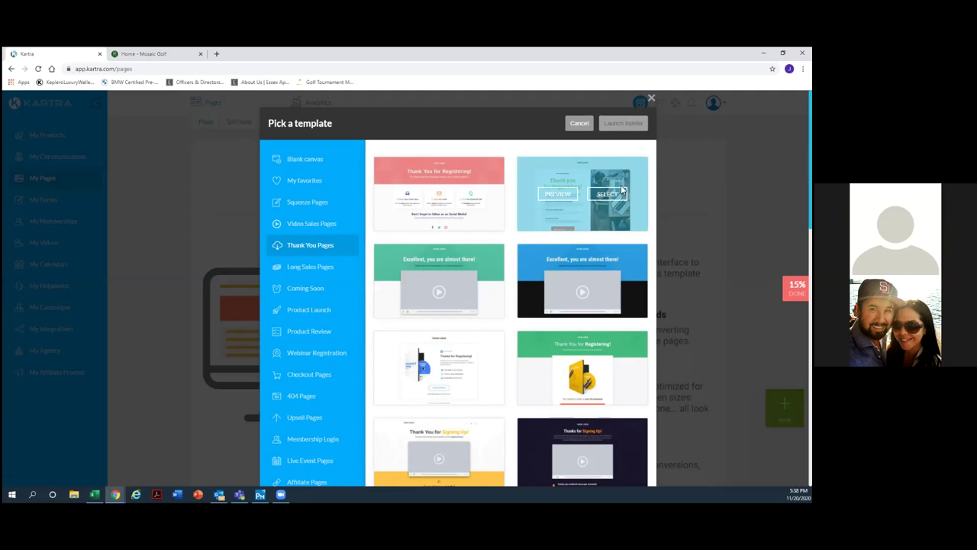
scroll(533, 246, "down", 2)
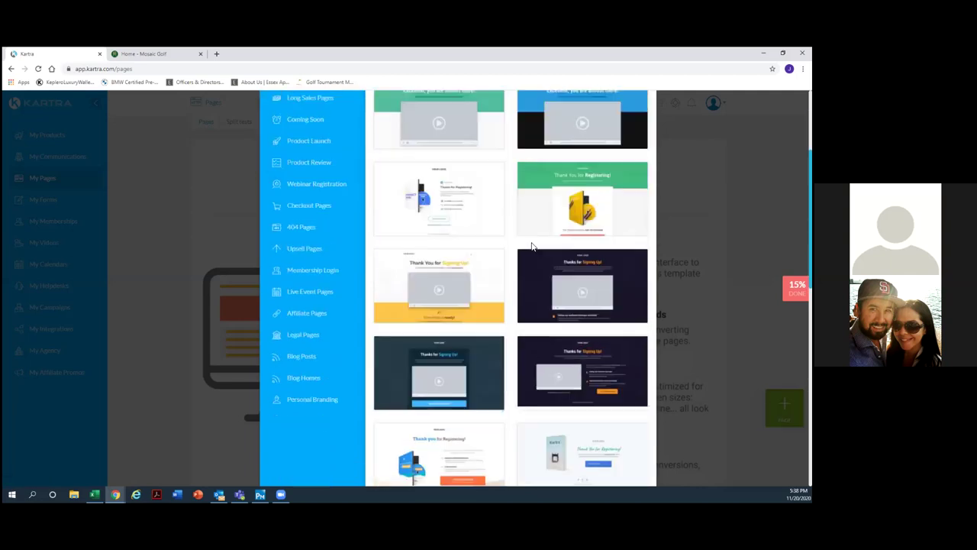
scroll(531, 243, "down", 2)
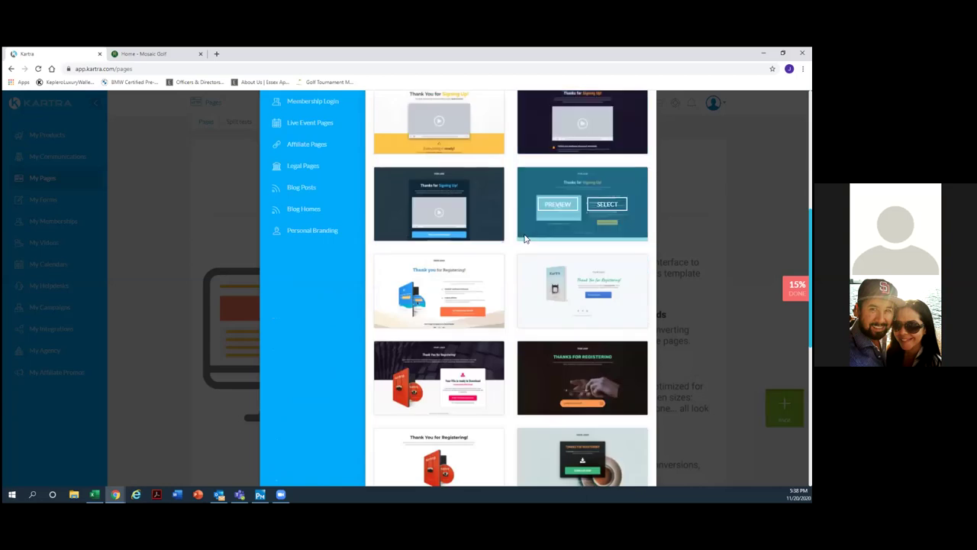
scroll(525, 239, "down", 4)
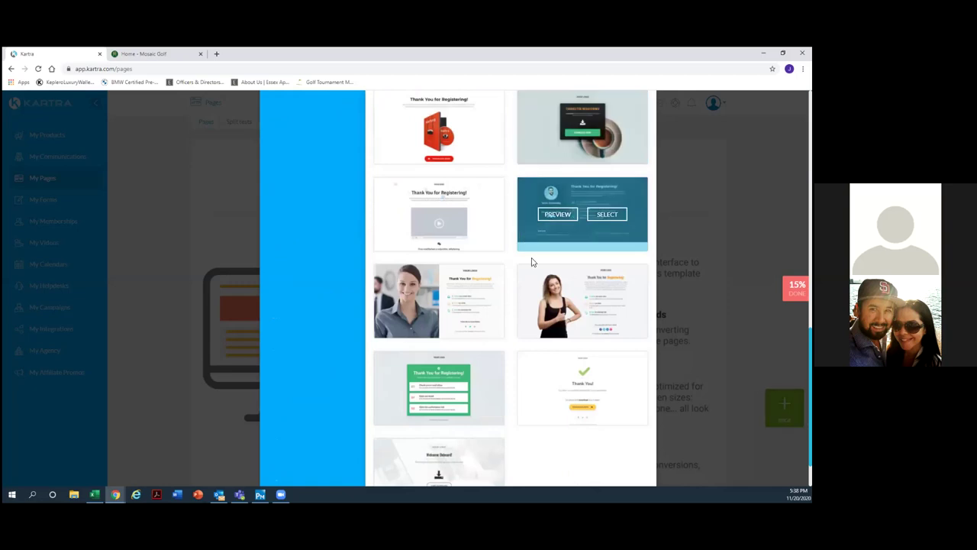
left_click(546, 387)
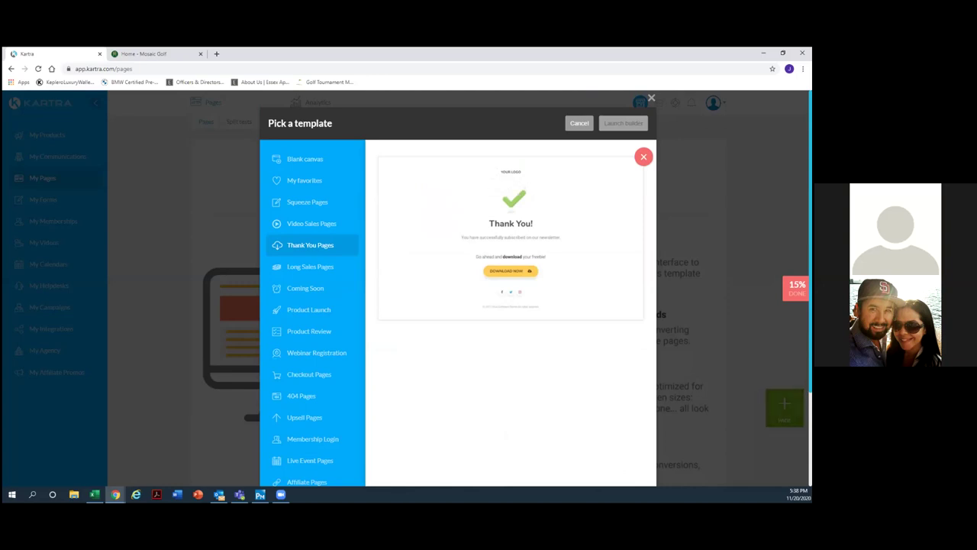
left_click(648, 157)
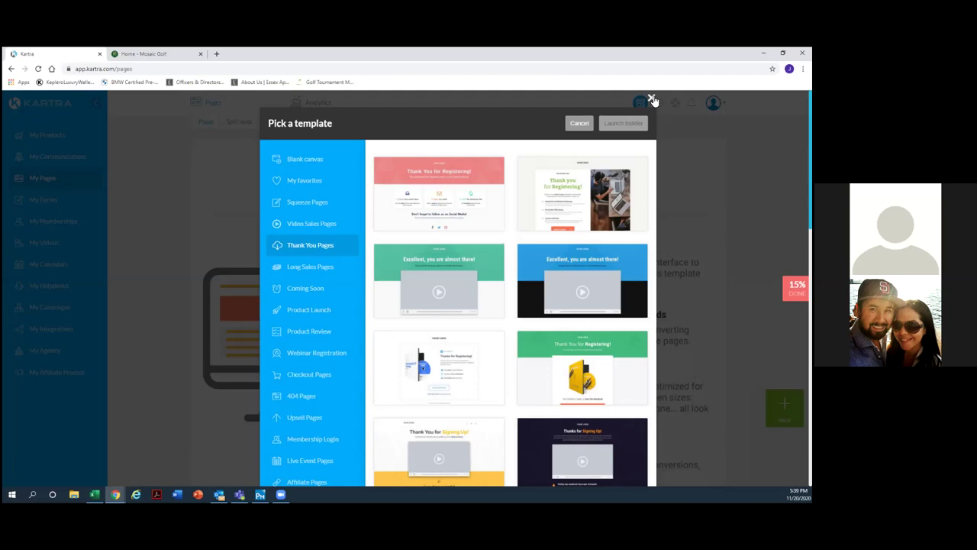
left_click(653, 100)
Go to My Forms, view Custom fields, then the lead capture Forms overview.
left_click(74, 202)
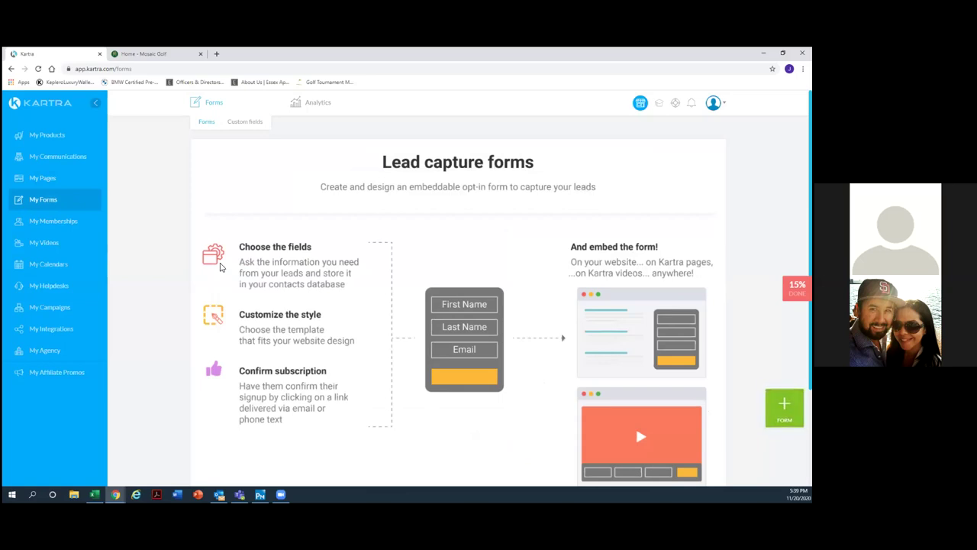
left_click(248, 123)
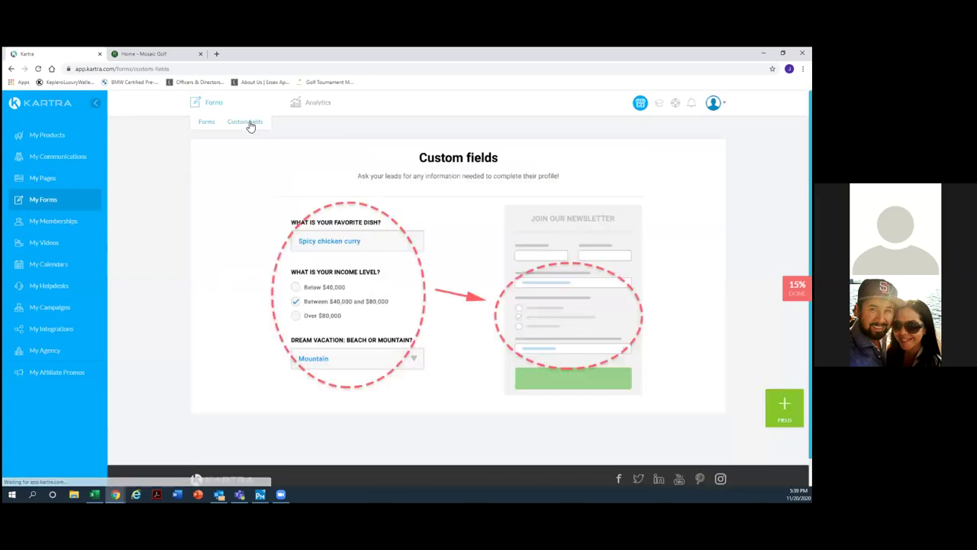
left_click(206, 122)
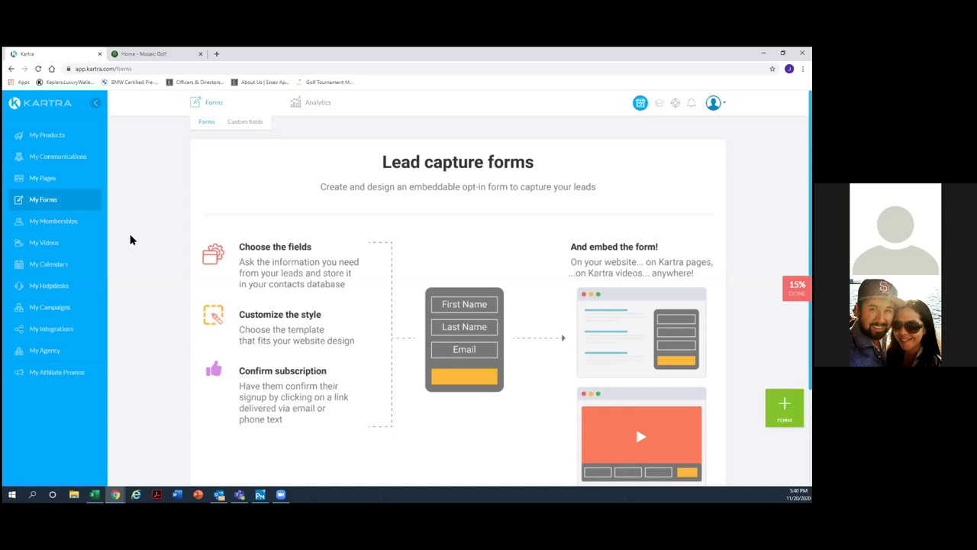
Go to My Calendars to show the calendar creation intro page.
left_click(61, 263)
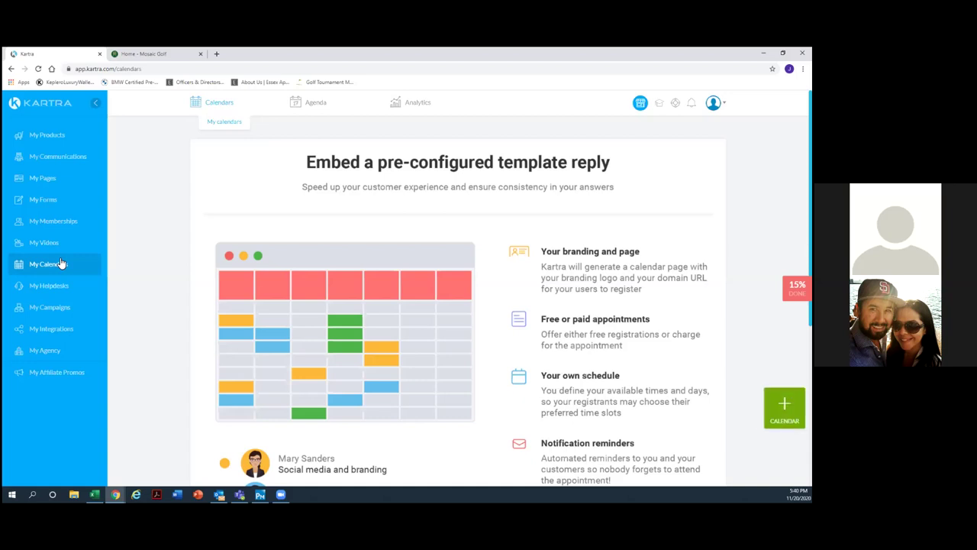
left_click(138, 55)
scroll(284, 293, "up", 1)
scroll(260, 344, "up", 1)
scroll(221, 340, "down", 2)
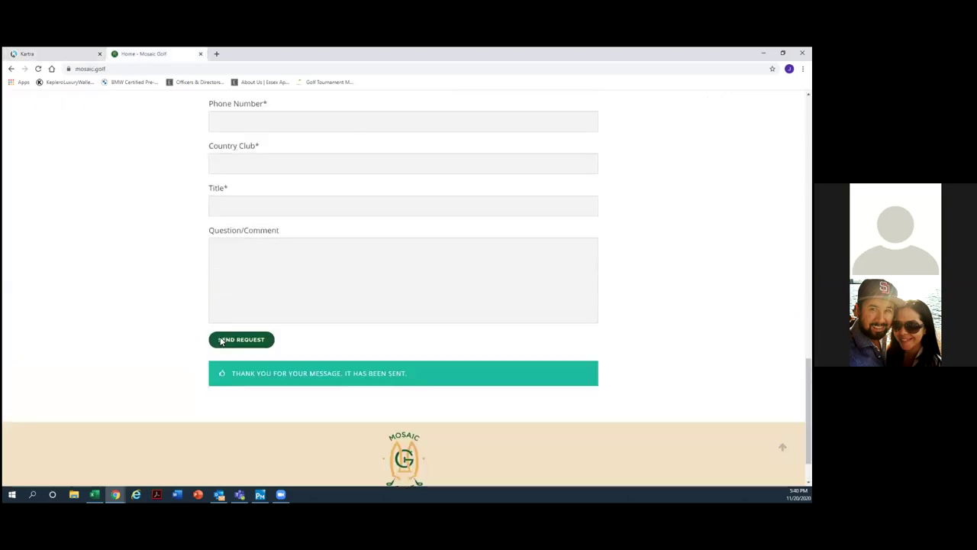
scroll(252, 259, "up", 3)
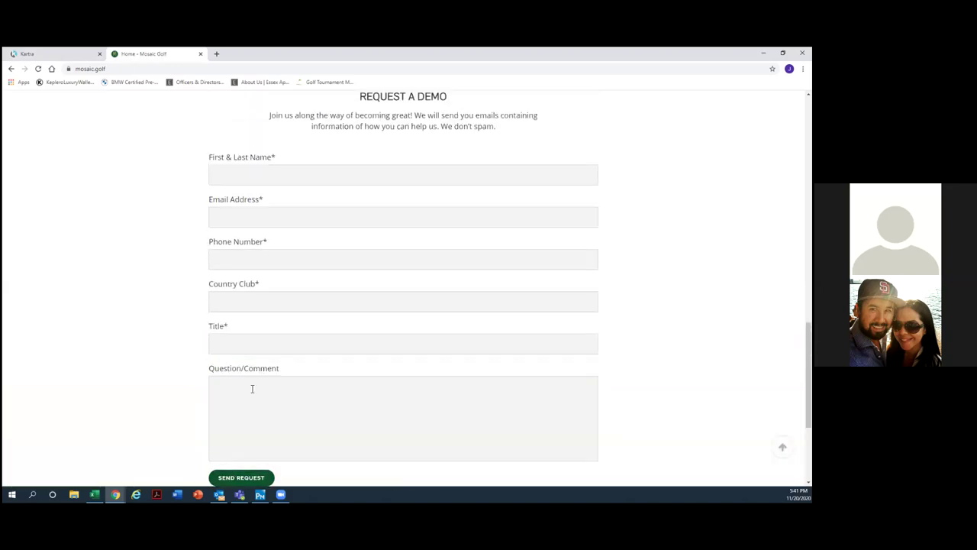
scroll(229, 353, "up", 3)
scroll(228, 357, "down", 3)
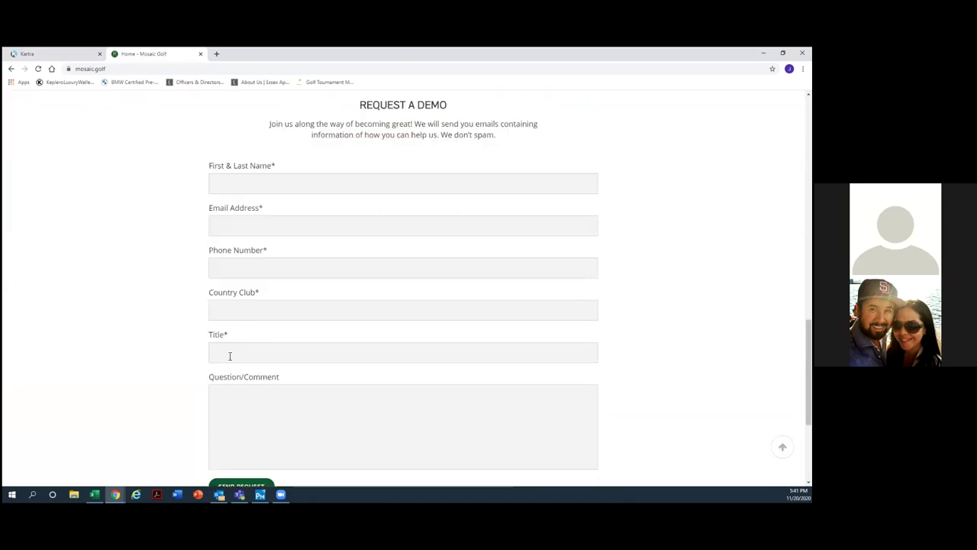
left_click(43, 57)
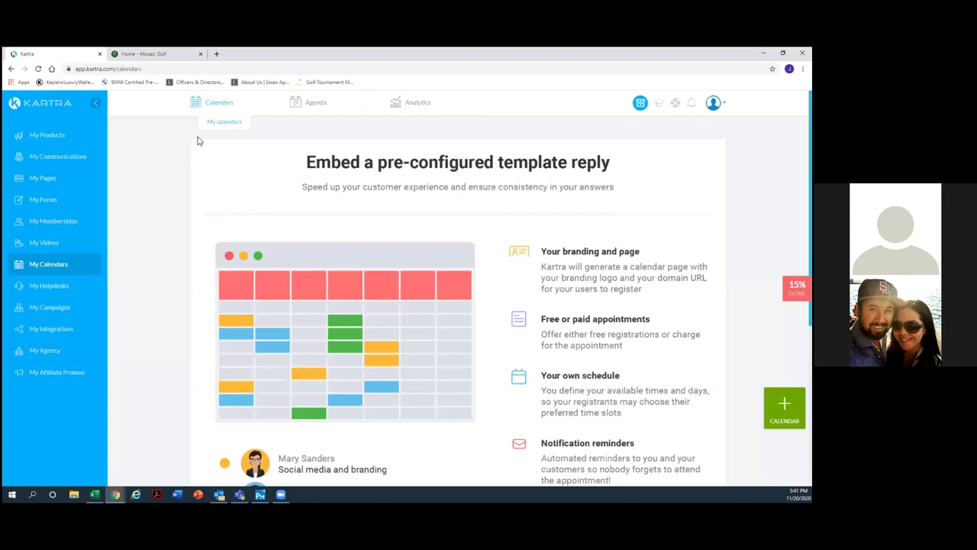
Look over the calendars page, then switch to My Forms and close the New opt-in form dialog unused.
scroll(213, 216, "down", 5)
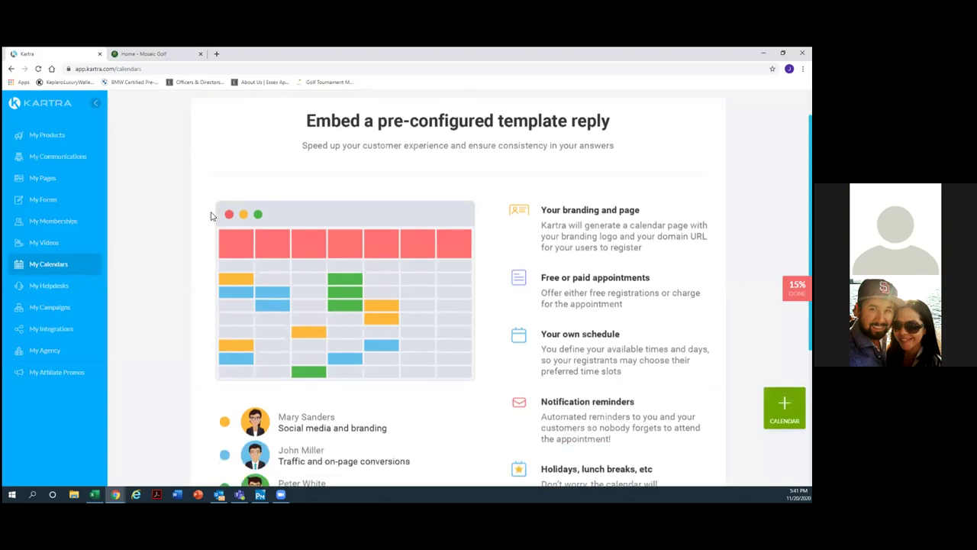
scroll(212, 217, "down", 3)
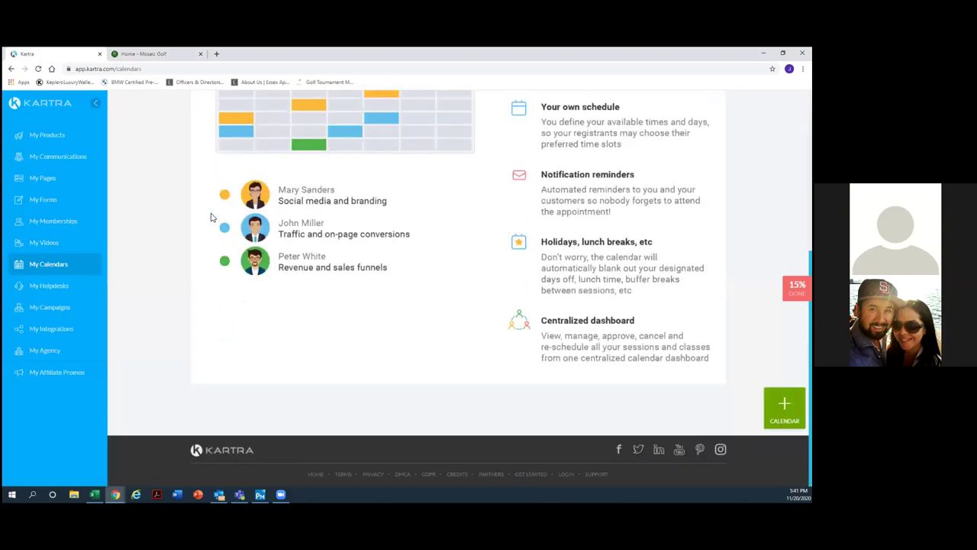
scroll(215, 218, "up", 5)
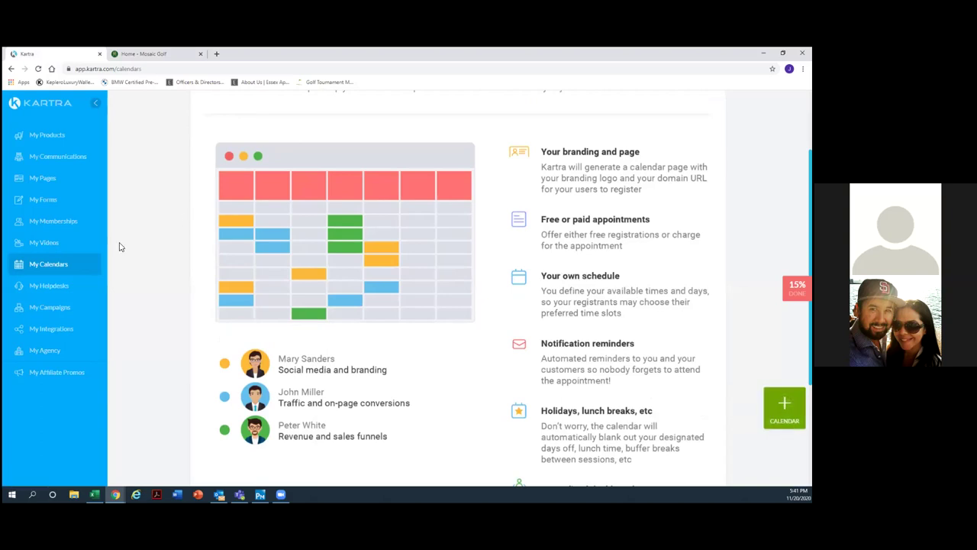
scroll(119, 246, "up", 1)
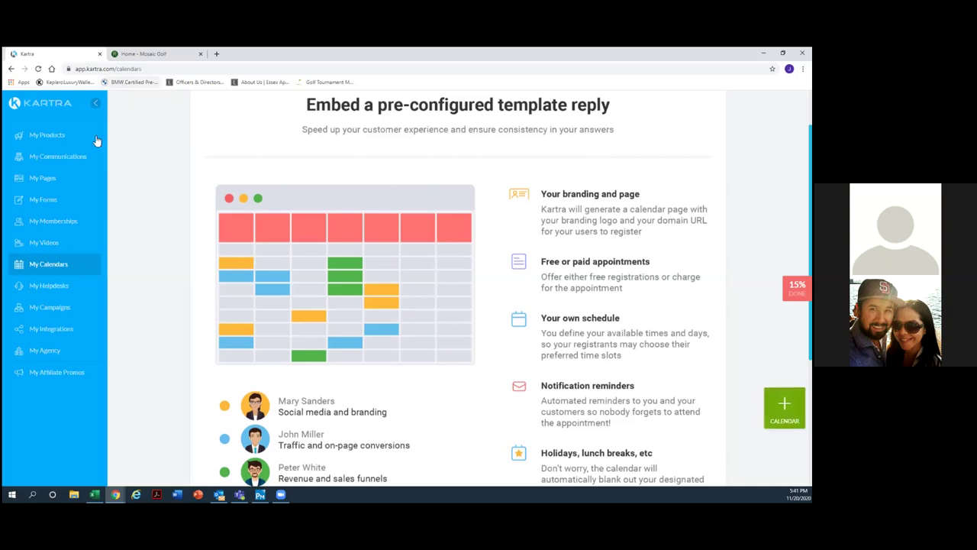
left_click(62, 200)
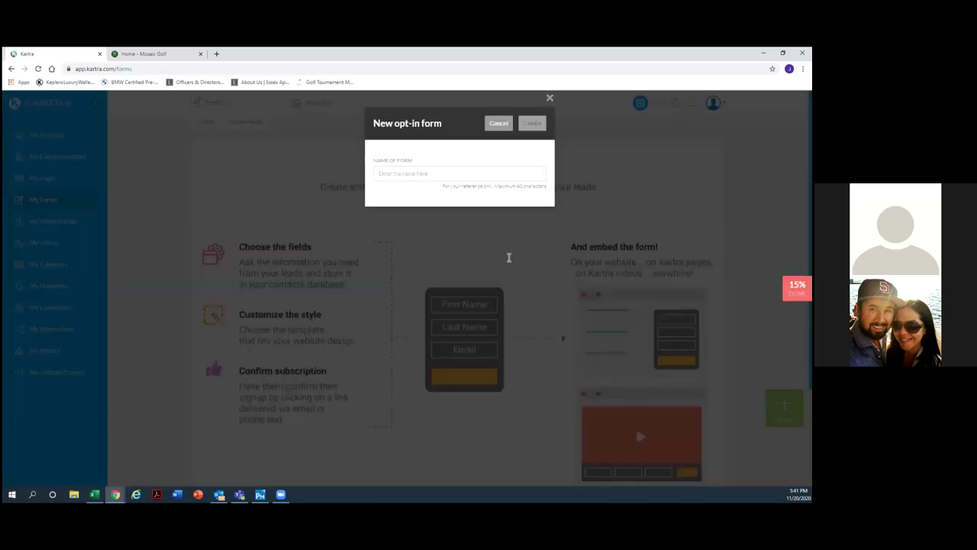
left_click(551, 99)
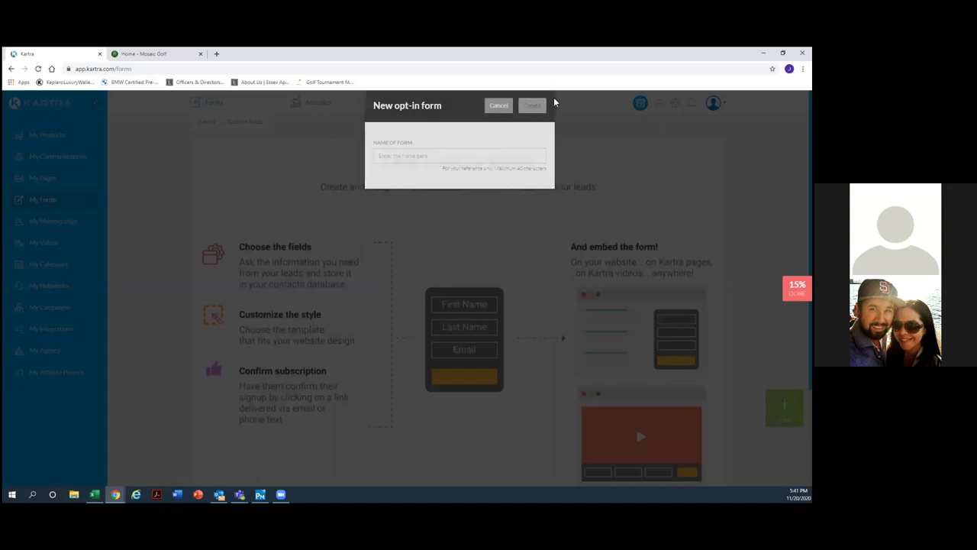